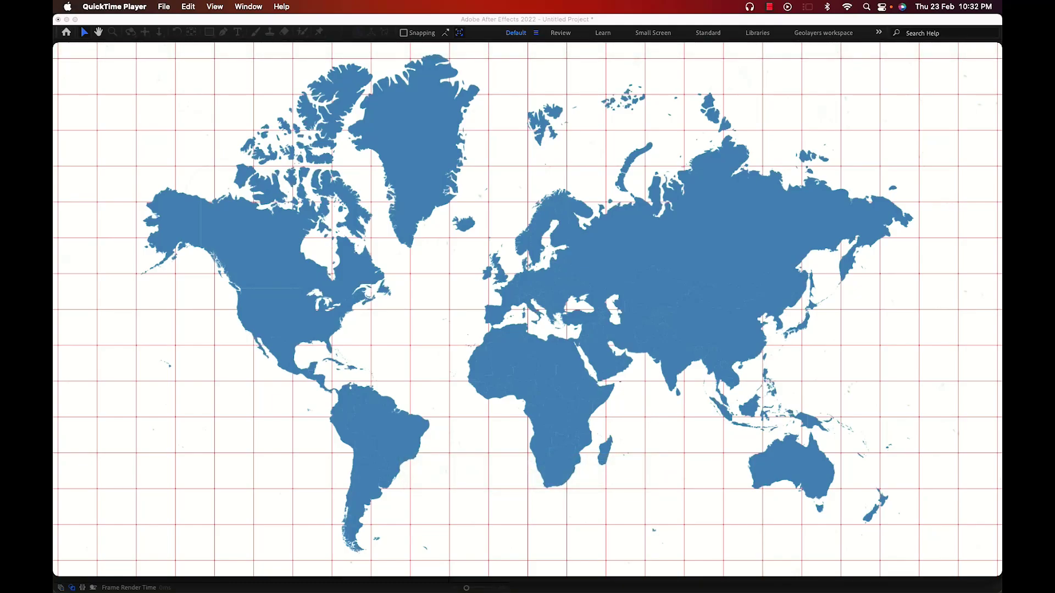
# Play the Map ANIMATION.mp4 reference video through to its end and close it
pyautogui.moveTo(546, 501)
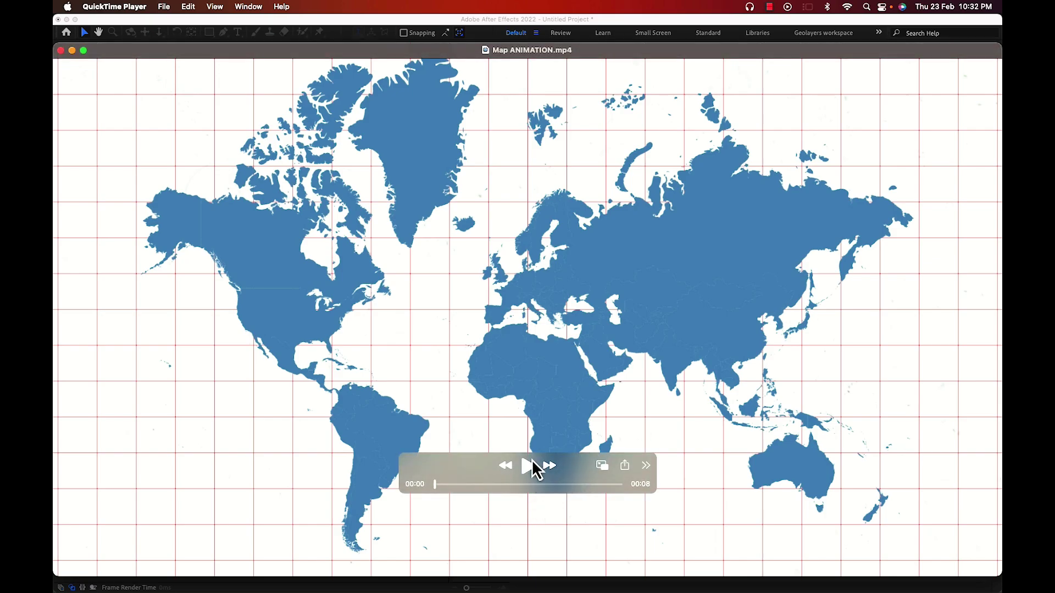
pyautogui.click(533, 470)
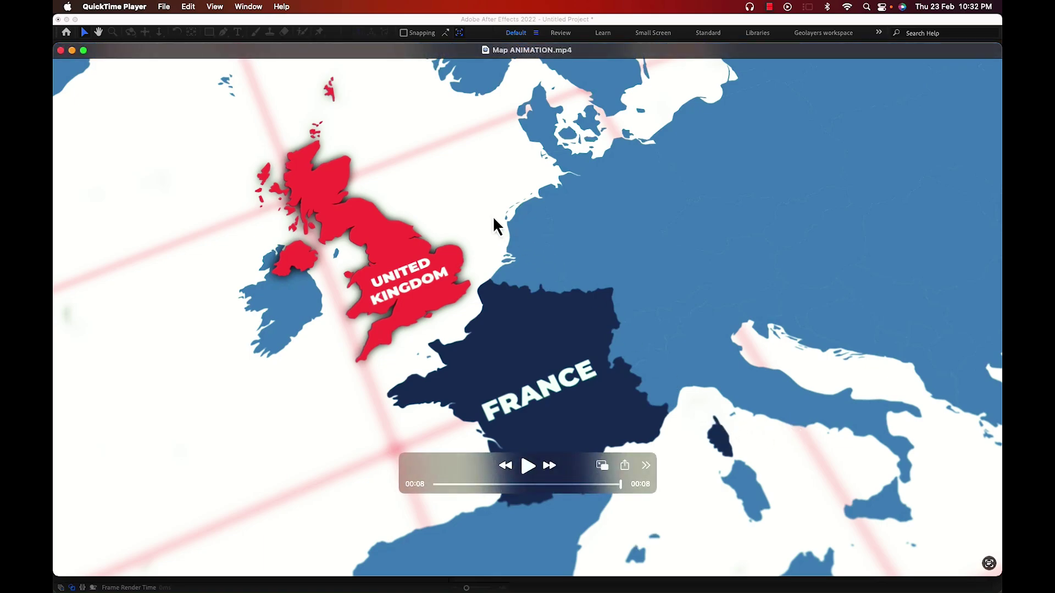
pyautogui.click(60, 51)
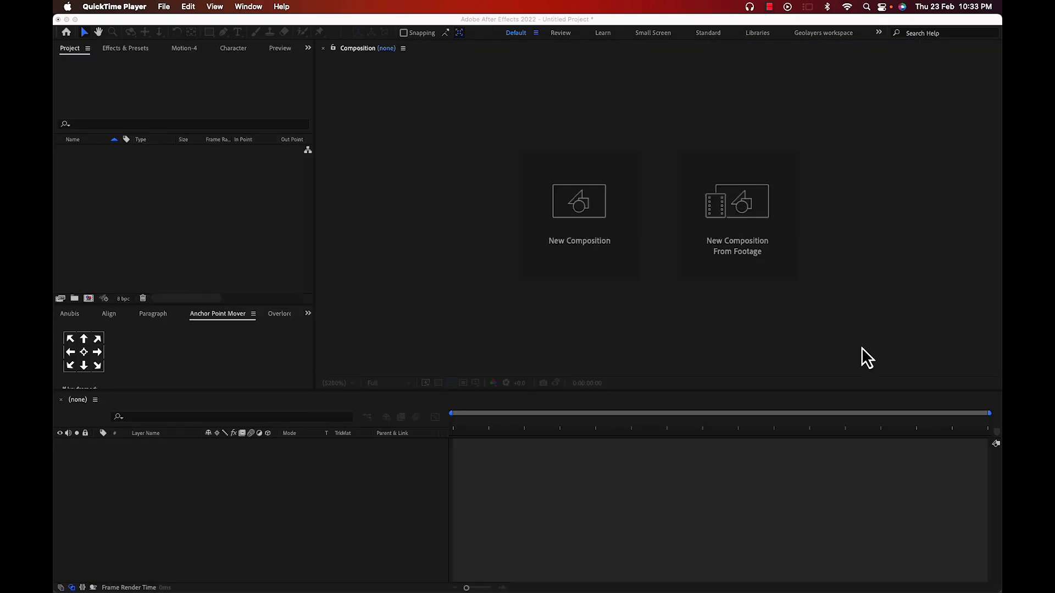
# Create a 1920 × 1080 px, 24 fps, seven-second composition named "Map Animation"
pyautogui.click(555, 265)
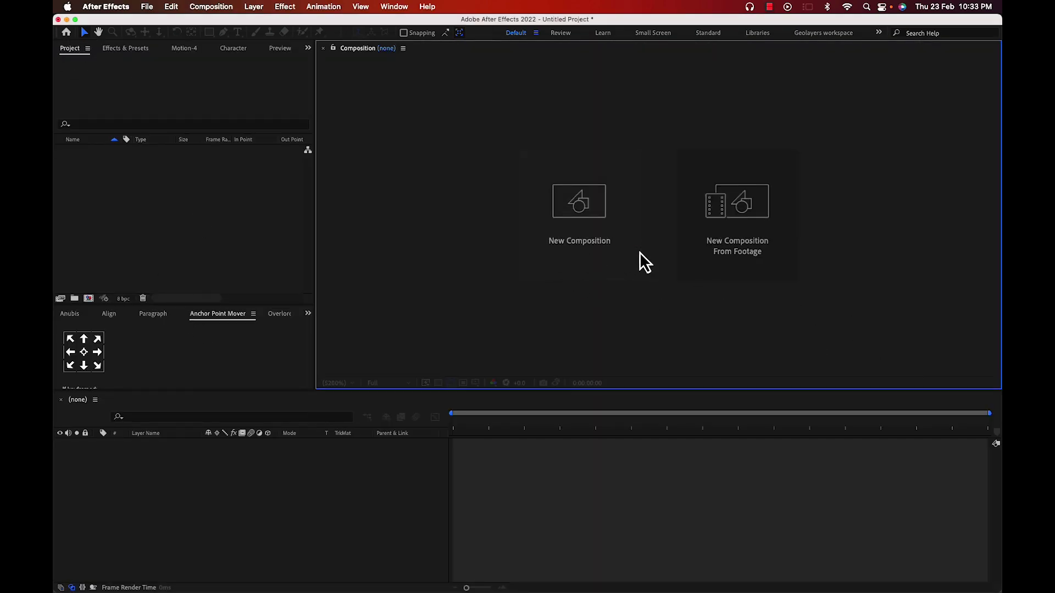
pyautogui.click(554, 234)
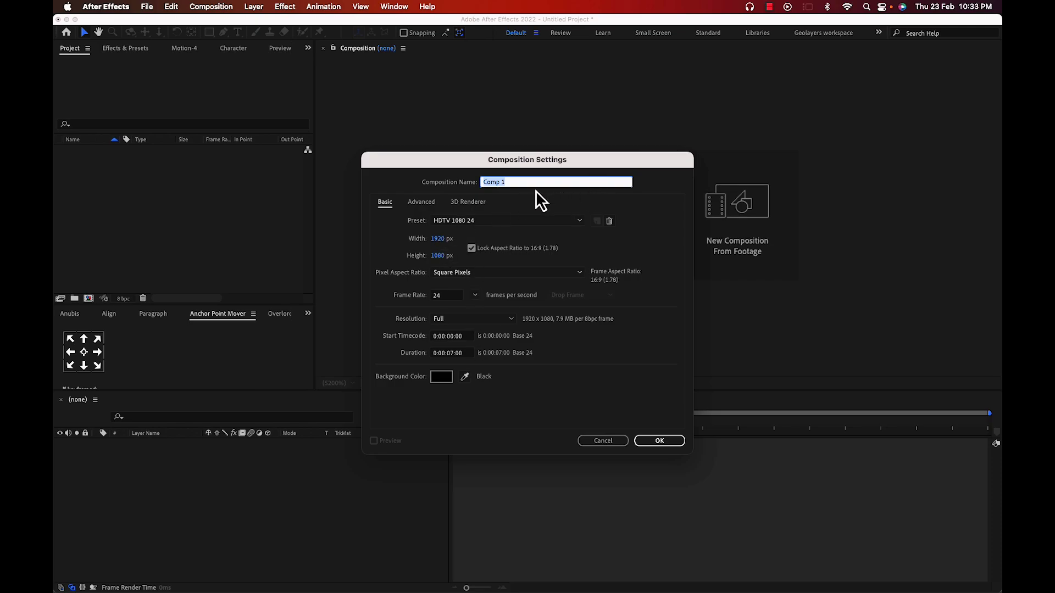
pyautogui.press('BackSpace')
pyautogui.write('Map ANim,ationijsadhifsadisad')
pyautogui.press('super+a')
pyautogui.press('BackSpace')
pyautogui.write('Map Anima')
pyautogui.press('Return')
# Import Color Pallete.png from the ASSETS folder into the project
pyautogui.doubleClick(111, 230)
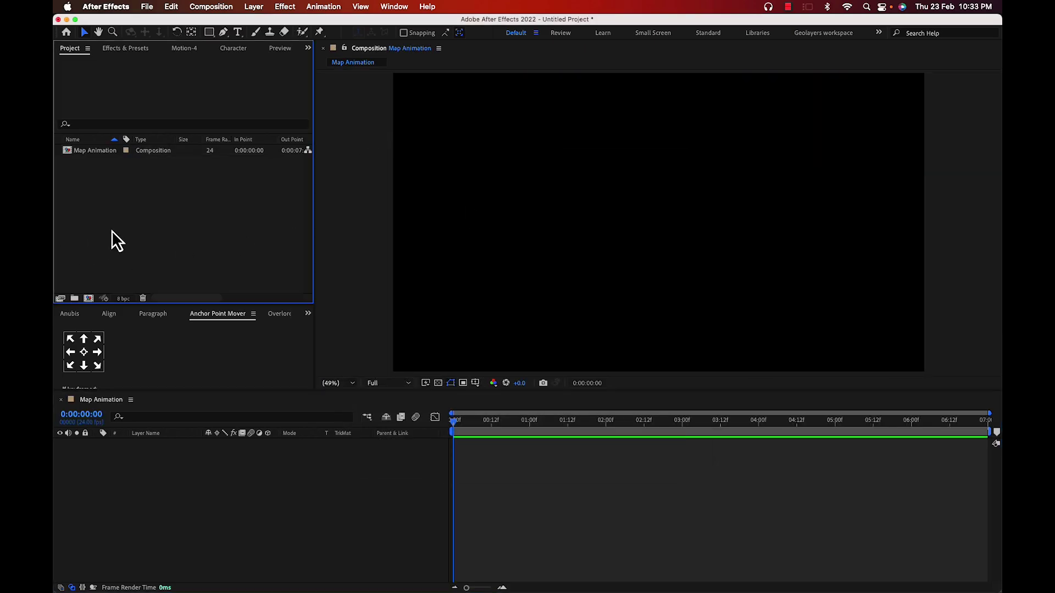
pyautogui.click(181, 79)
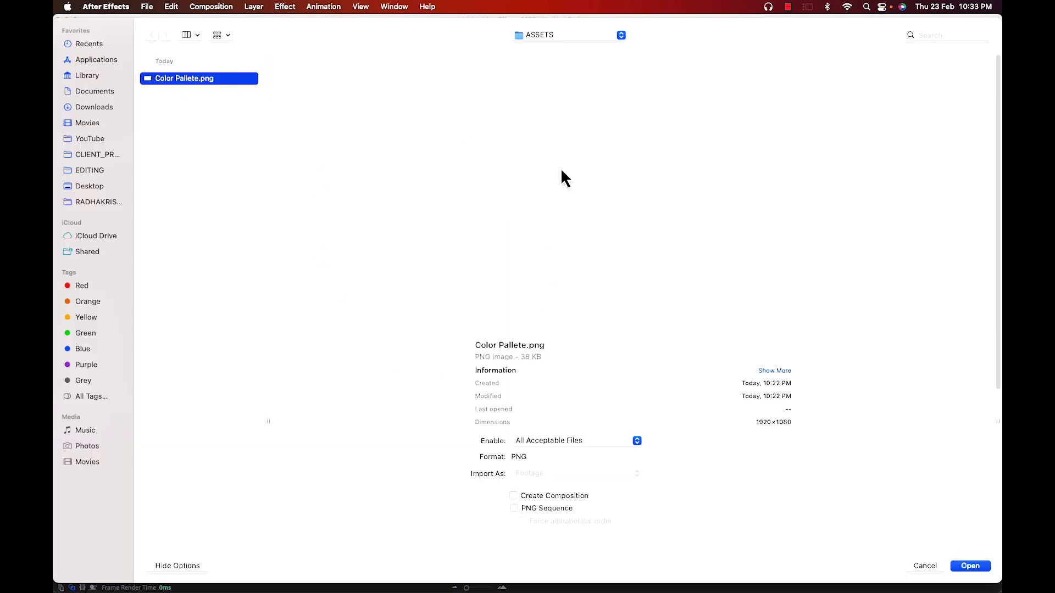
pyautogui.click(968, 567)
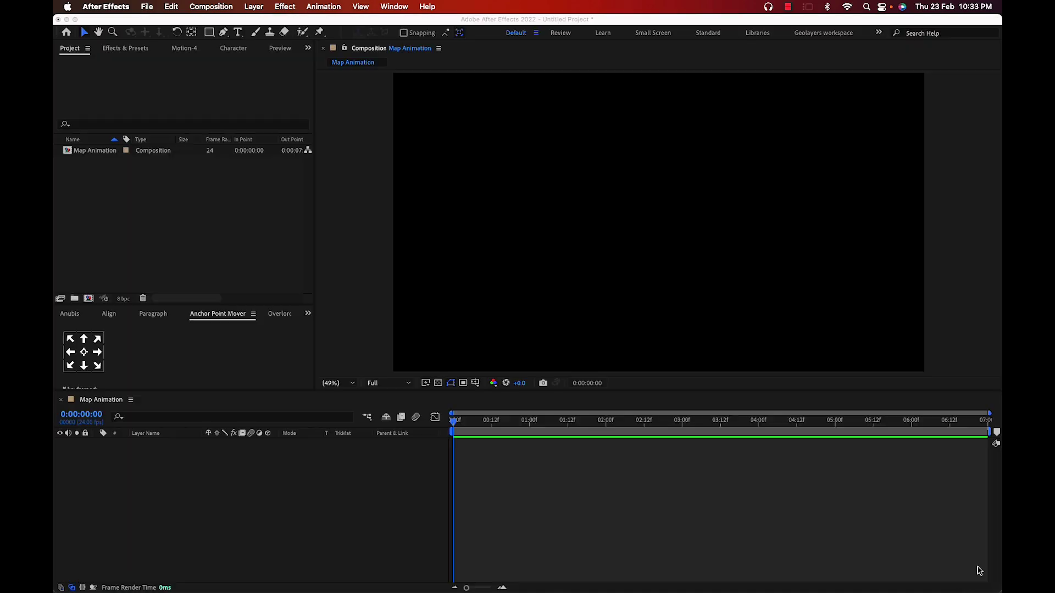
# Import world.ai from the Map Animation folder as footage with merged layers
pyautogui.doubleClick(198, 240)
pyautogui.click(563, 36)
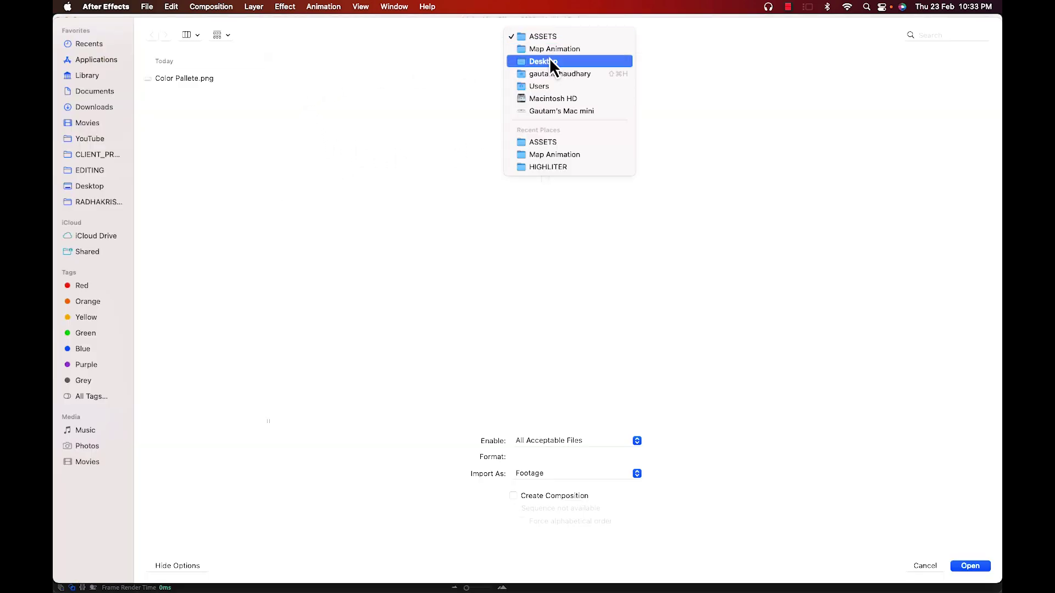
pyautogui.click(549, 51)
pyautogui.click(304, 119)
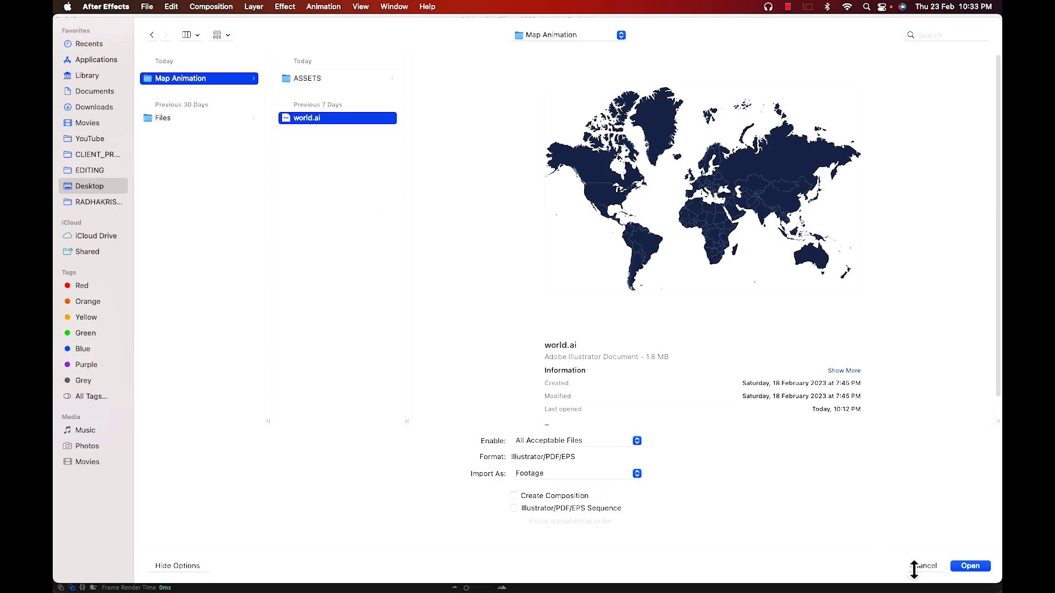
pyautogui.click(970, 567)
pyautogui.click(474, 278)
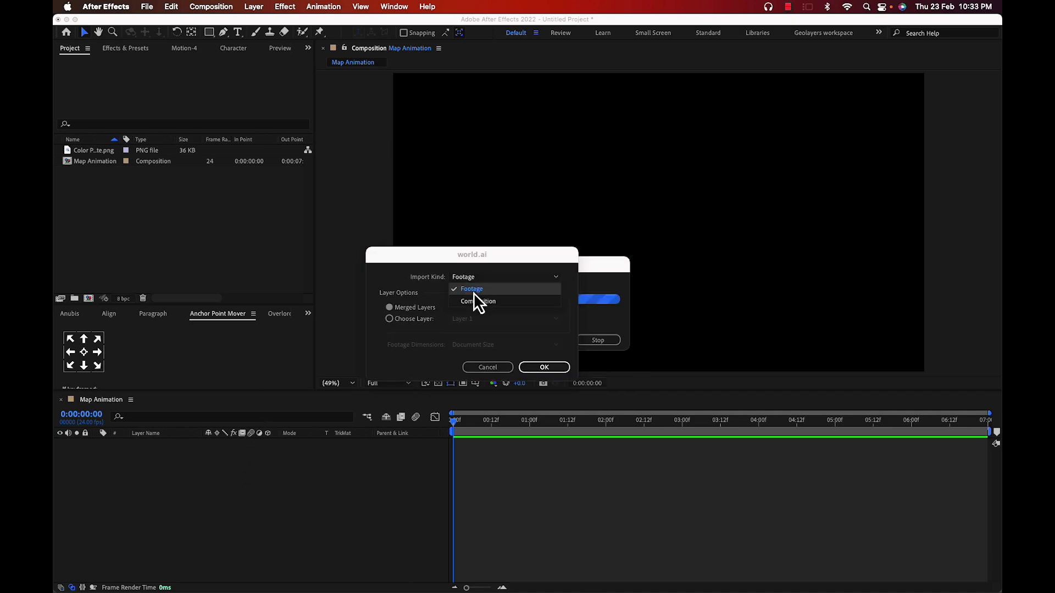
pyautogui.click(474, 288)
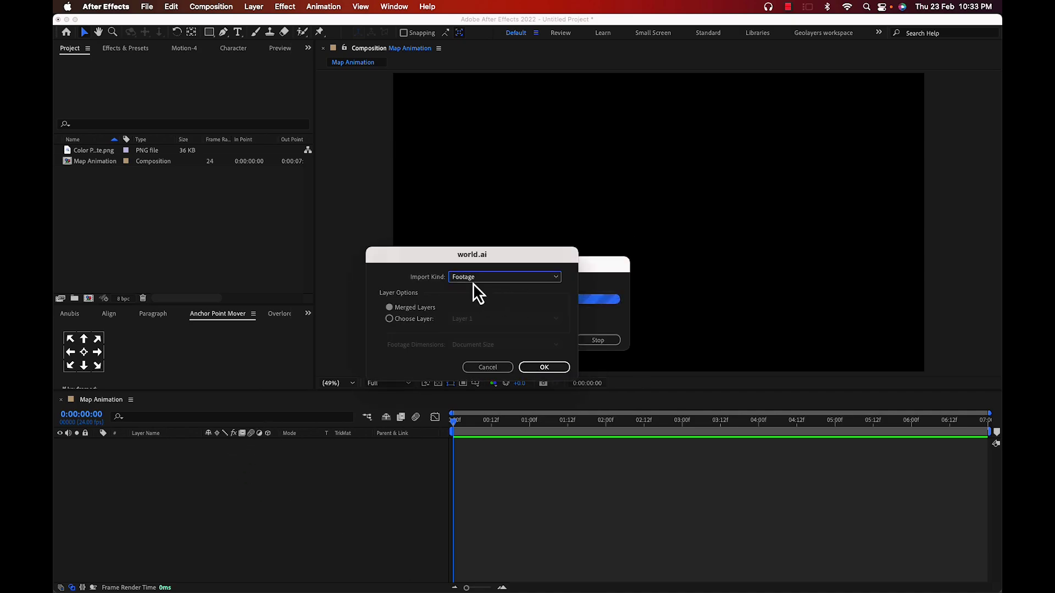
pyautogui.click(494, 278)
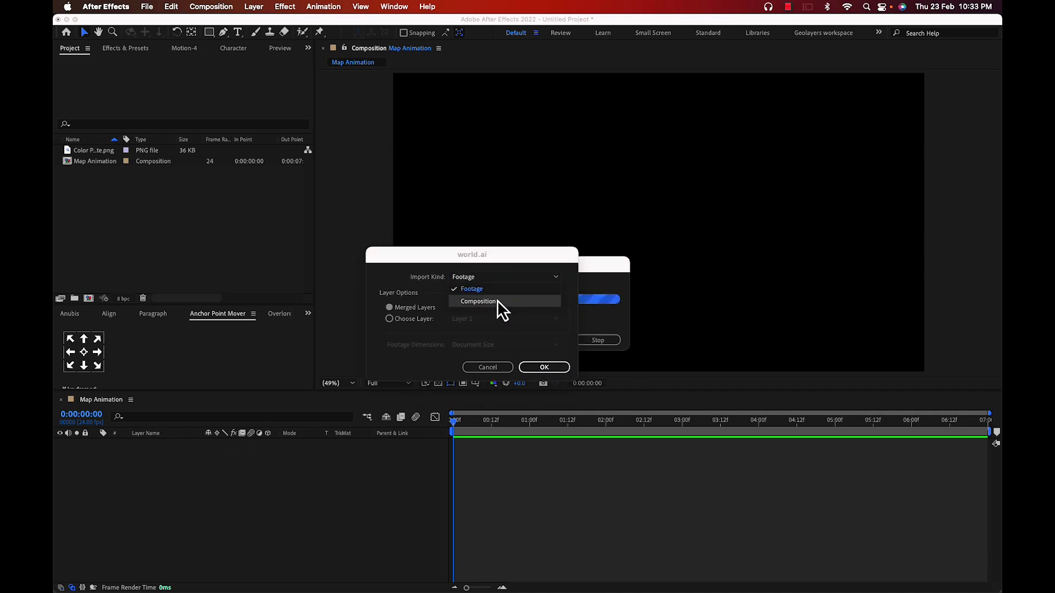
pyautogui.click(479, 325)
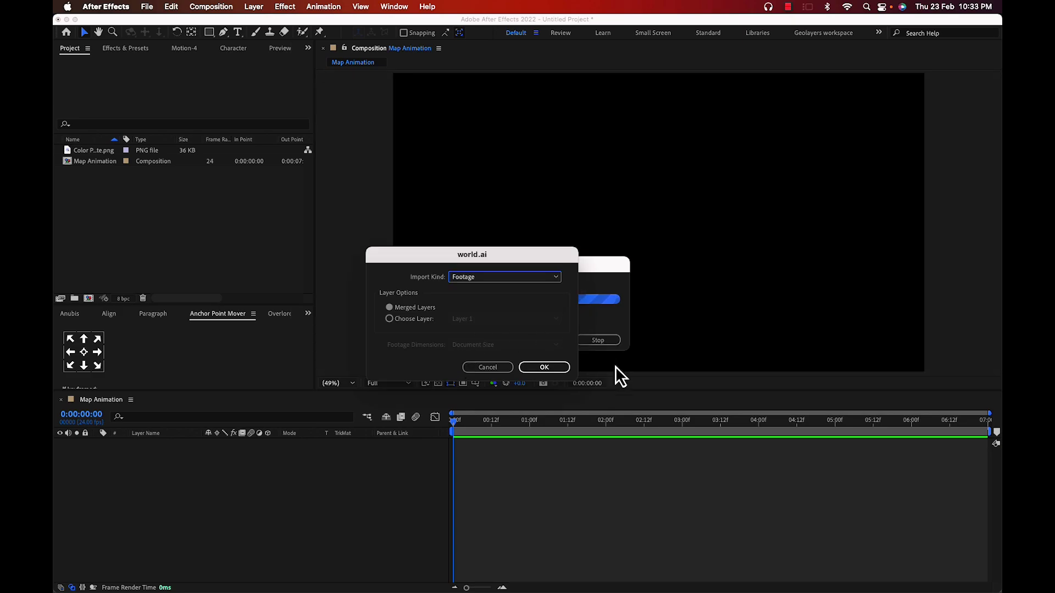
pyautogui.click(549, 370)
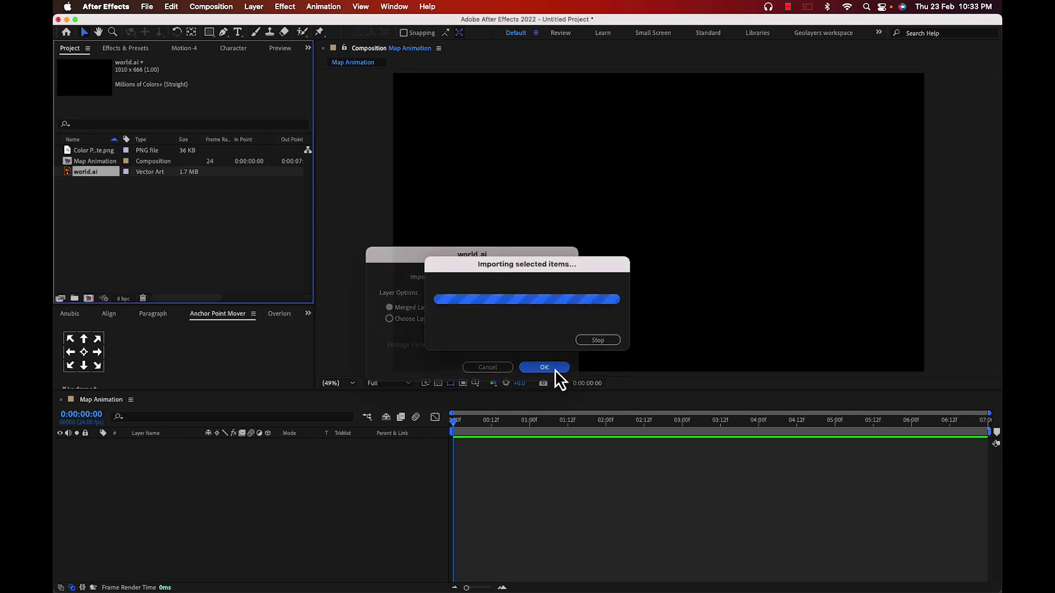
pyautogui.click(85, 179)
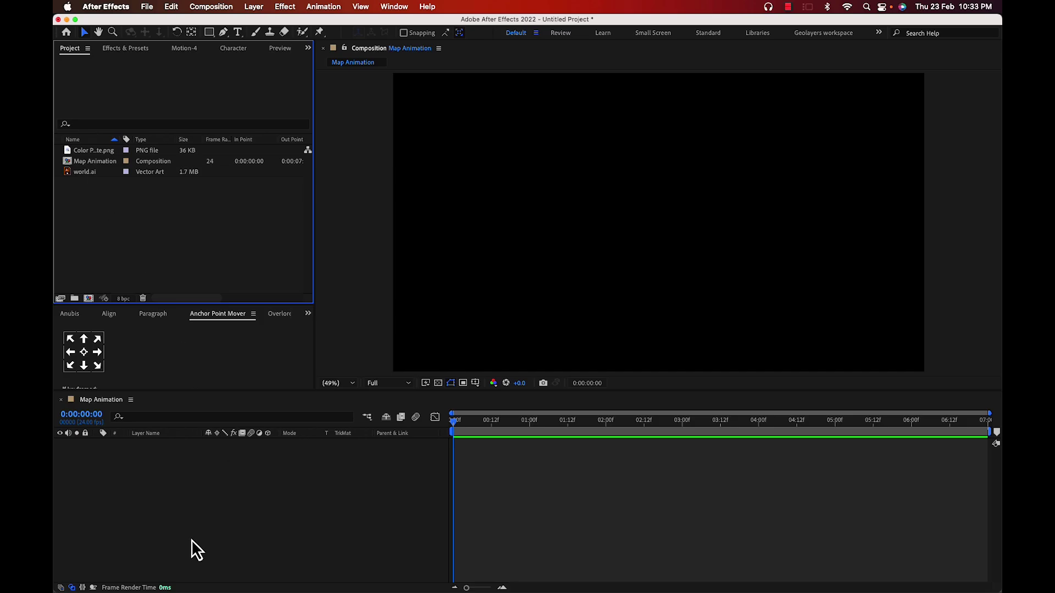
# Add a composition-sized white (FFFFFF) solid layer named "WHite BG" to the Map Animation composition
pyautogui.click(186, 477)
pyautogui.rightClick(137, 475)
pyautogui.moveTo(177, 444)
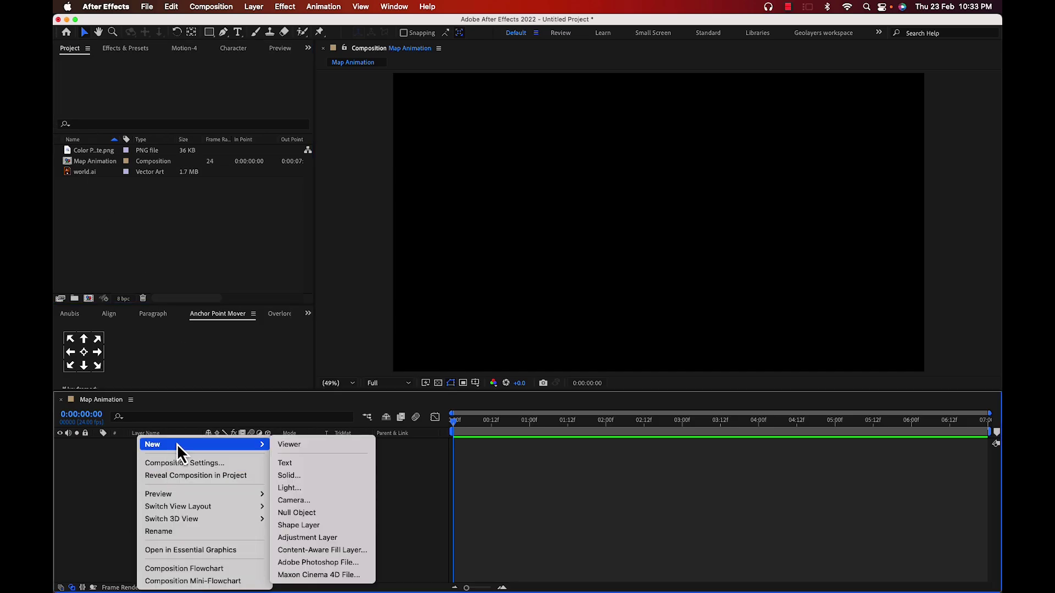
pyautogui.click(301, 477)
pyautogui.press('BackSpace')
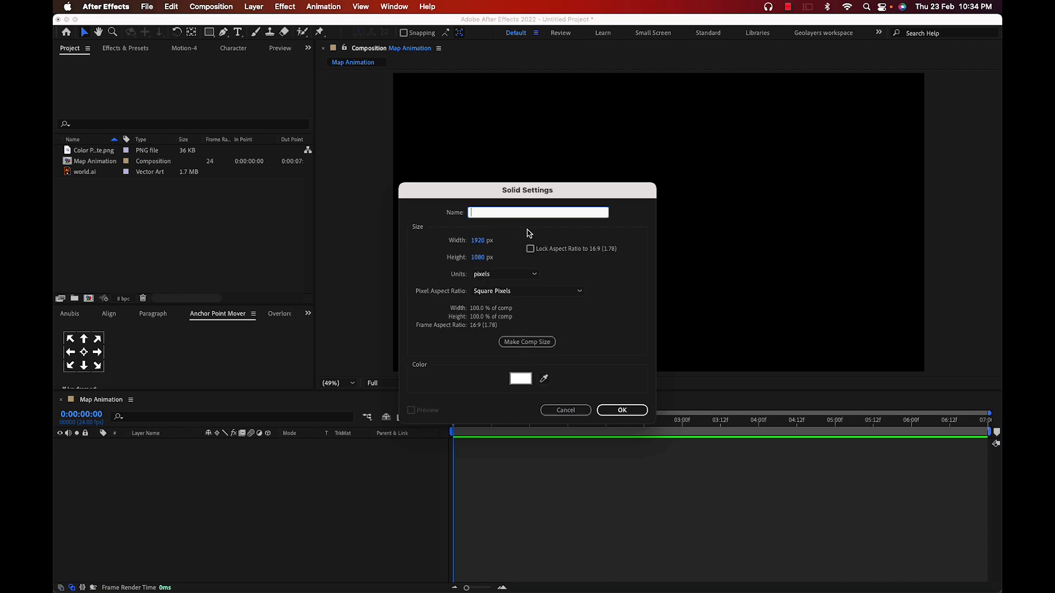
pyautogui.write('WHite BG')
pyautogui.click(530, 381)
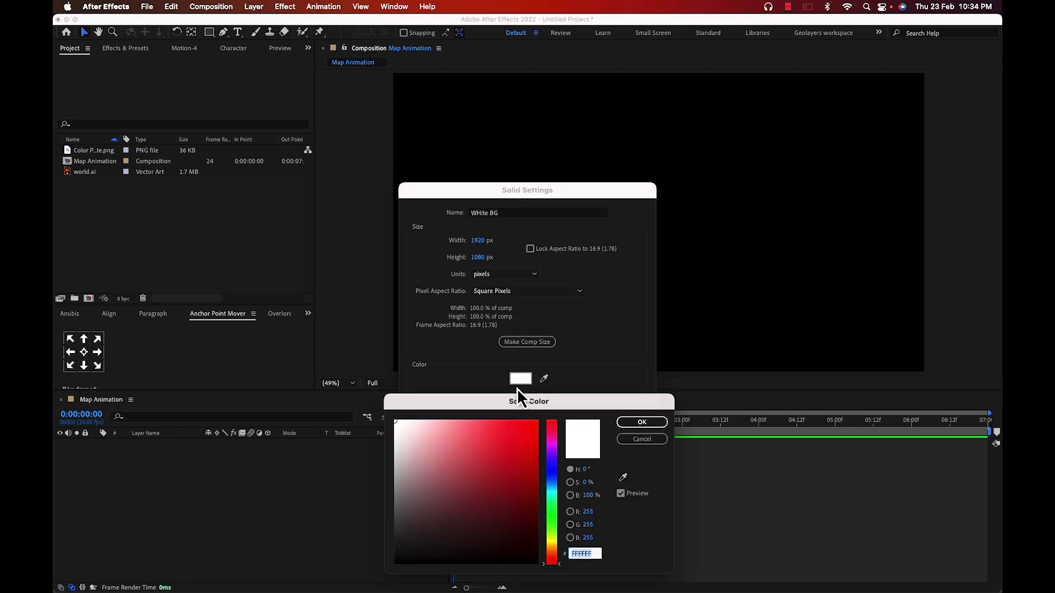
pyautogui.click(629, 423)
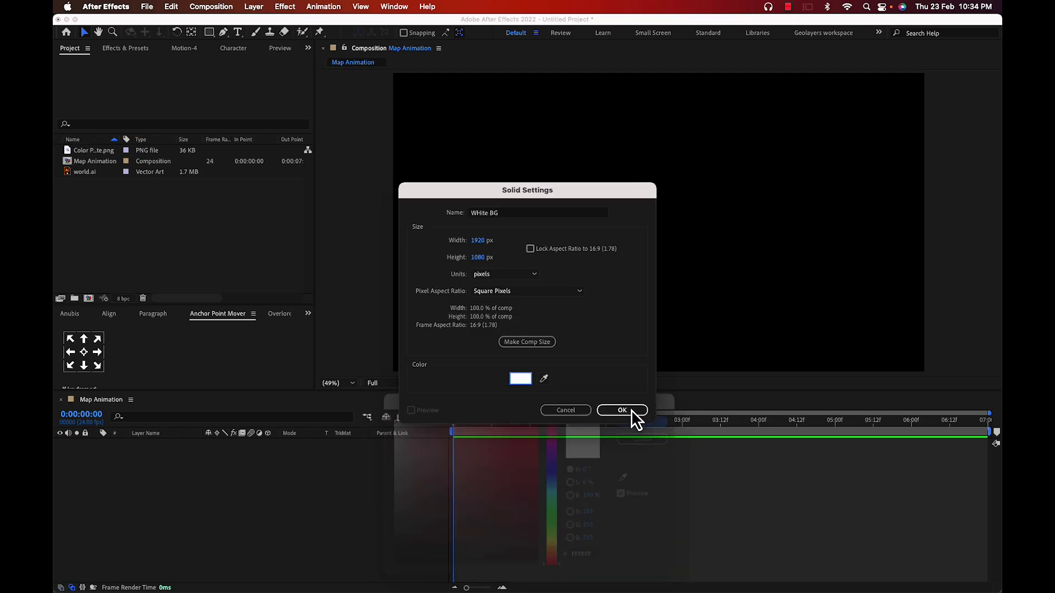
pyautogui.click(625, 410)
pyautogui.click(89, 209)
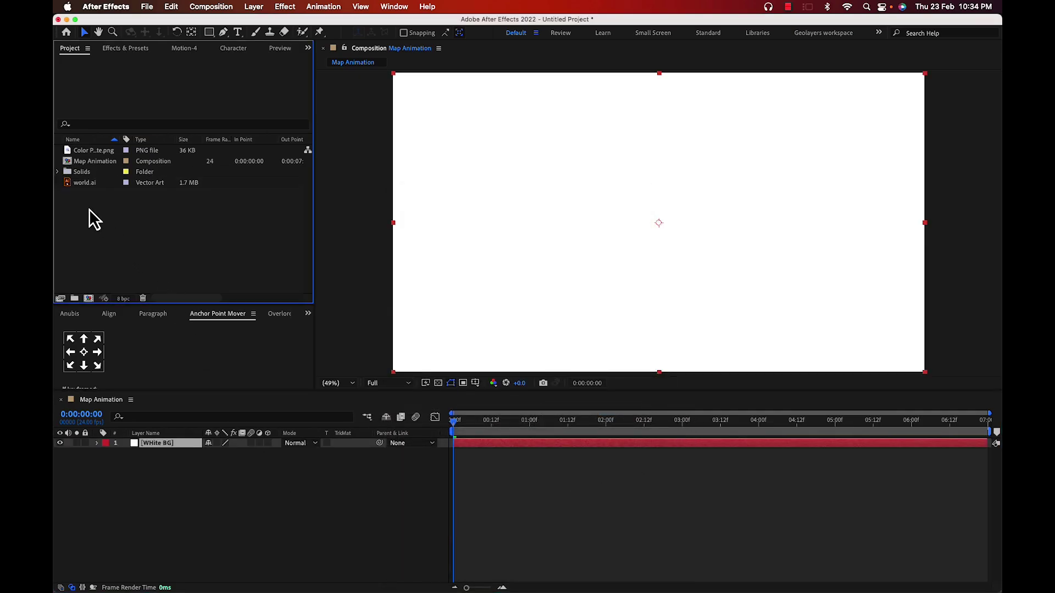
# Place Color Pallete.png above the white background in the composition and lock its layer
pyautogui.moveTo(87, 152); pyautogui.dragTo(155, 443)
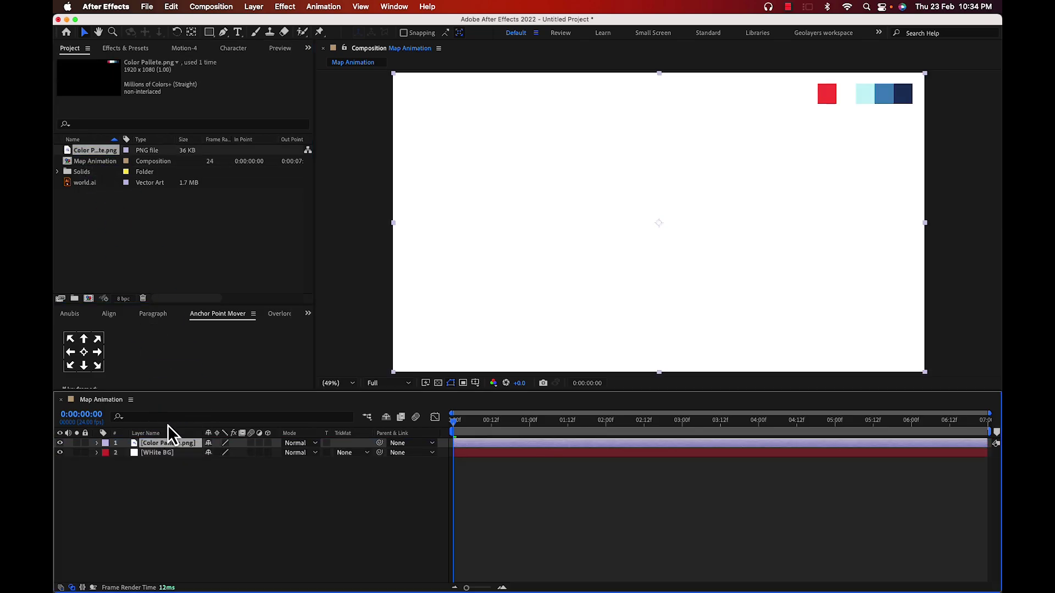
pyautogui.click(85, 443)
pyautogui.click(120, 243)
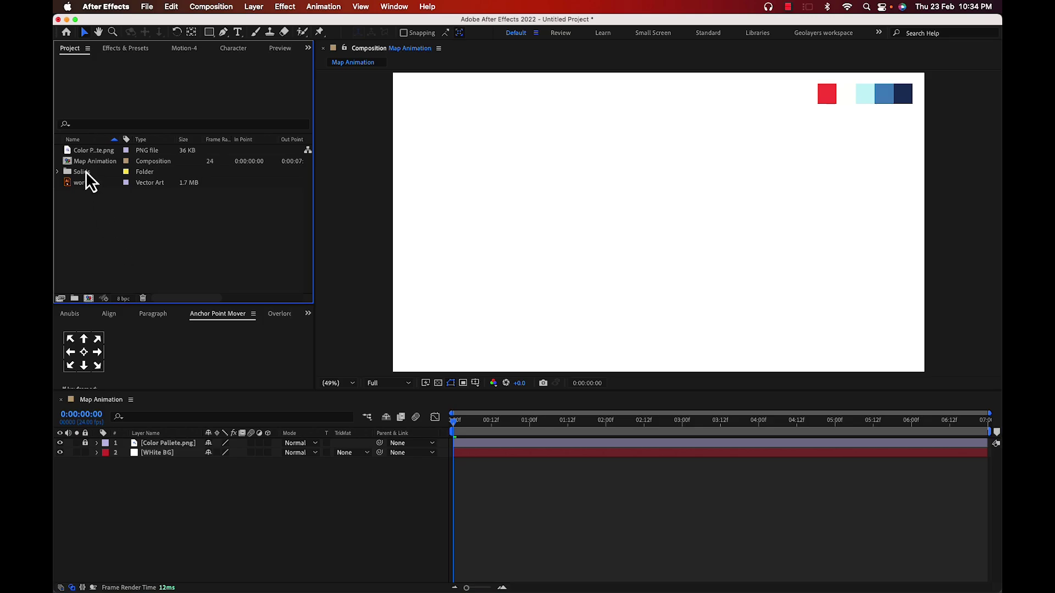
# Place world.ai between the colour palette and white background layers and scale it to 158%
pyautogui.moveTo(84, 185); pyautogui.dragTo(160, 451)
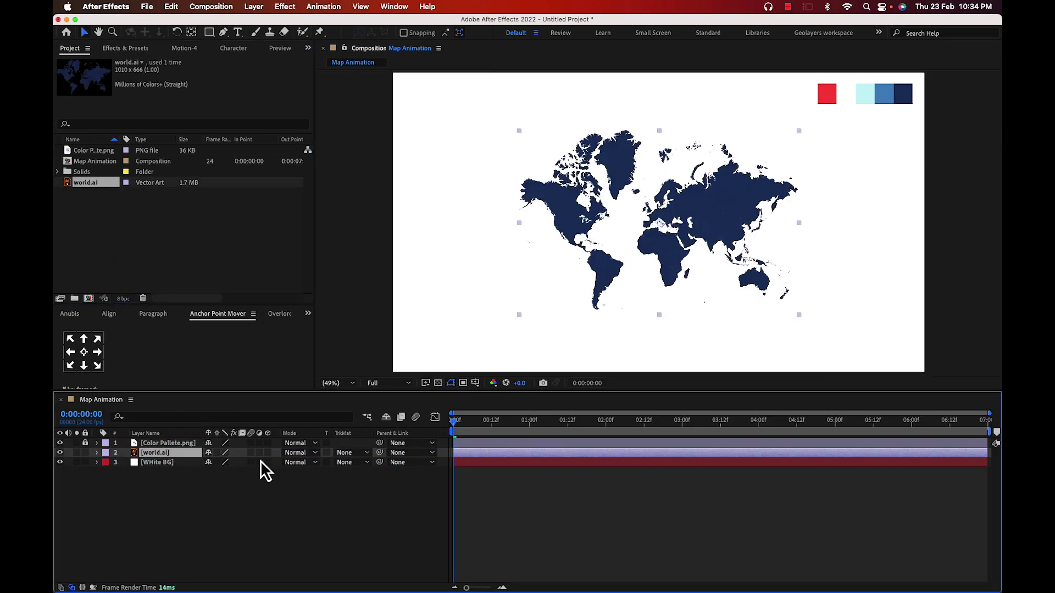
pyautogui.press('s')
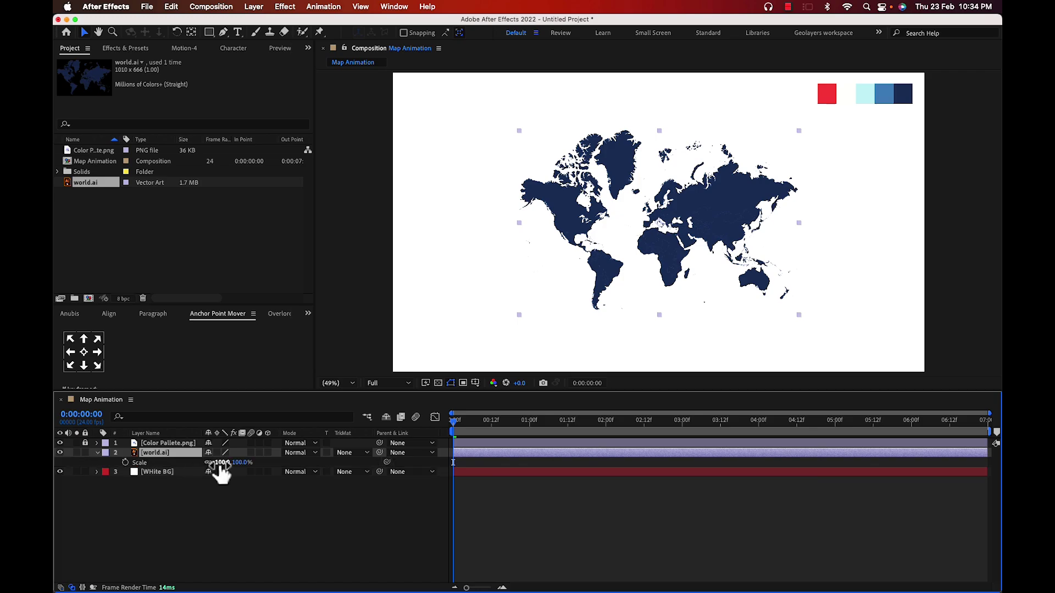
pyautogui.moveTo(221, 463); pyautogui.dragTo(252, 465)
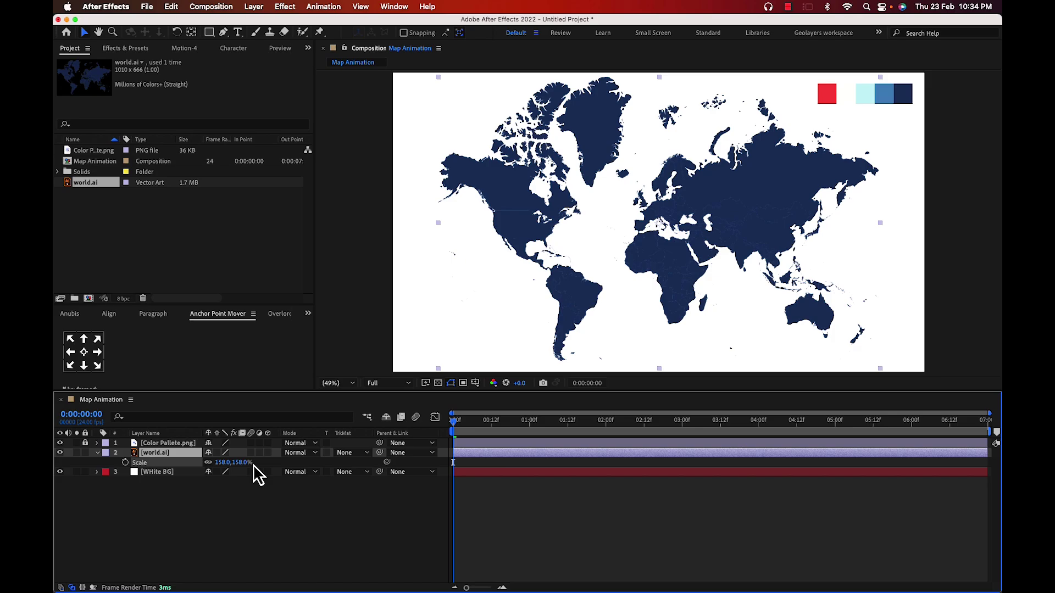
pyautogui.click(182, 525)
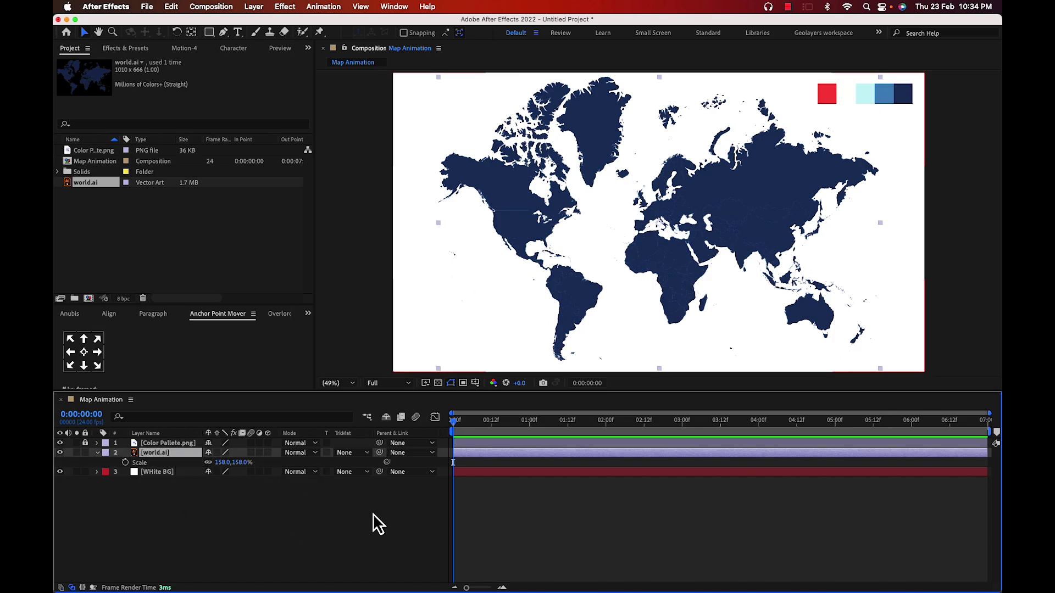
# Add a null object layer to the composition and collapse the world.ai layer's properties
pyautogui.rightClick(135, 506)
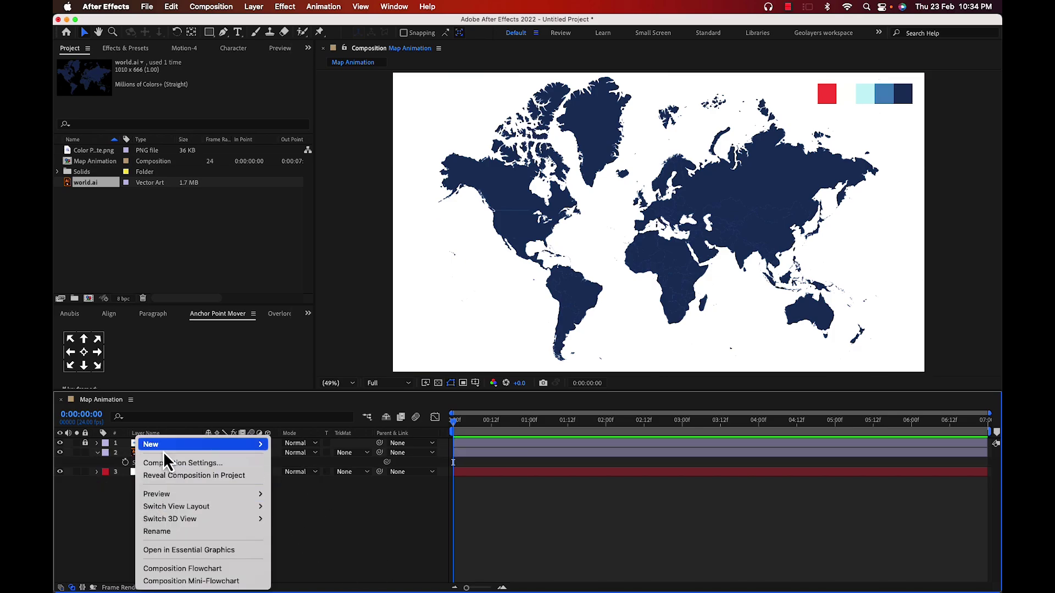
pyautogui.moveTo(164, 449)
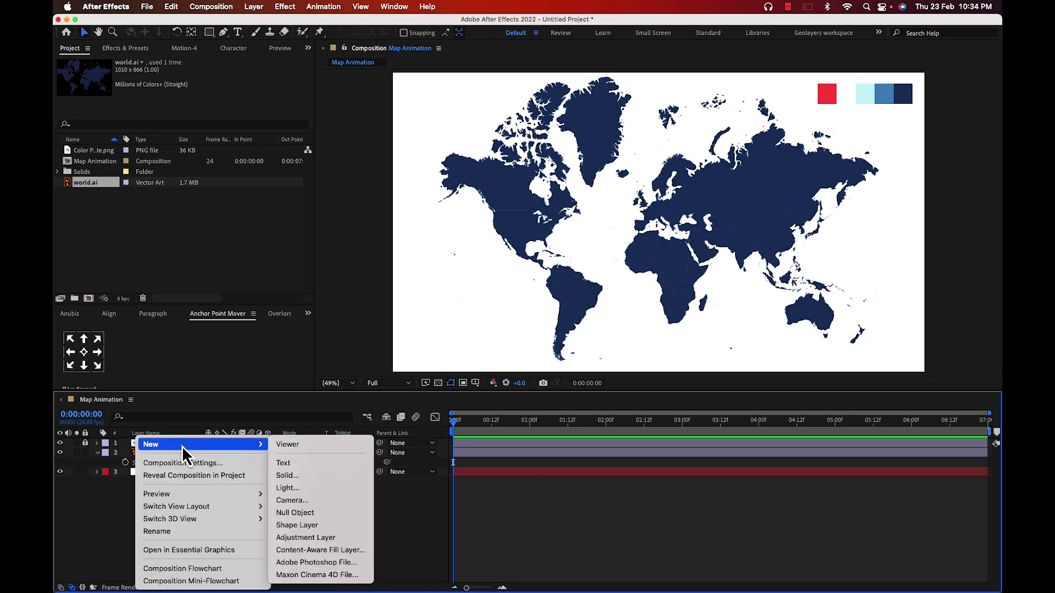
pyautogui.click(301, 513)
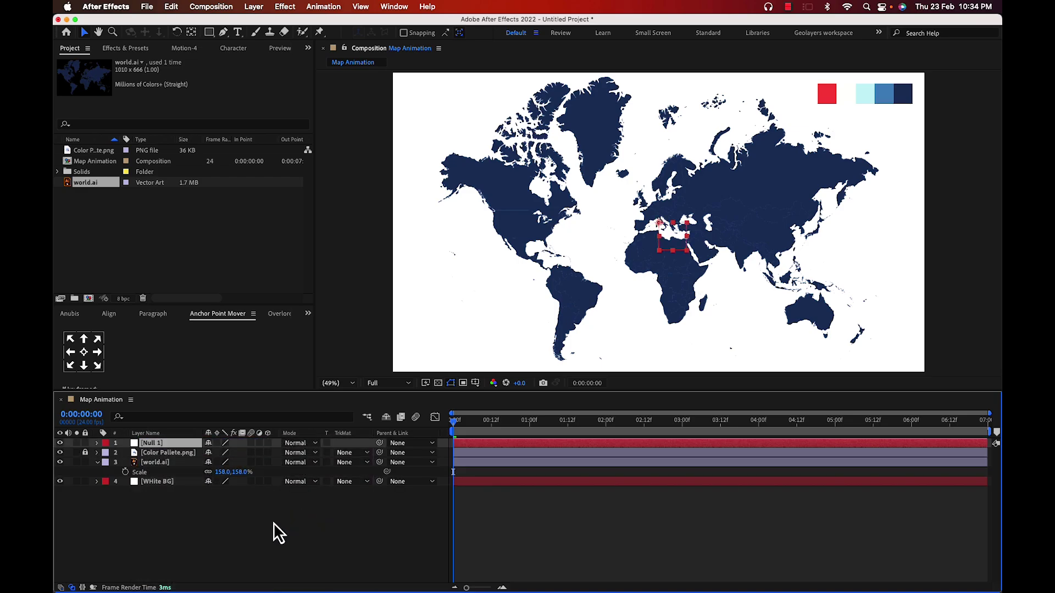
pyautogui.click(97, 467)
pyautogui.click(154, 462)
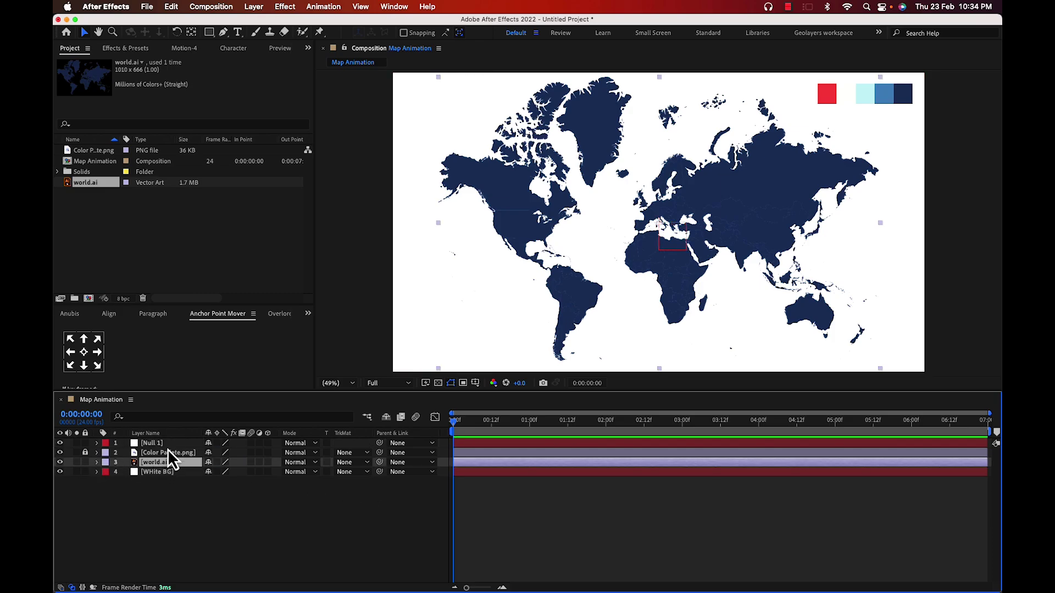
# Move the null object's anchor point to the centre of its box with the Pan Behind tool and snapping enabled
pyautogui.click(176, 443)
pyautogui.scroll(4, 653, 224)
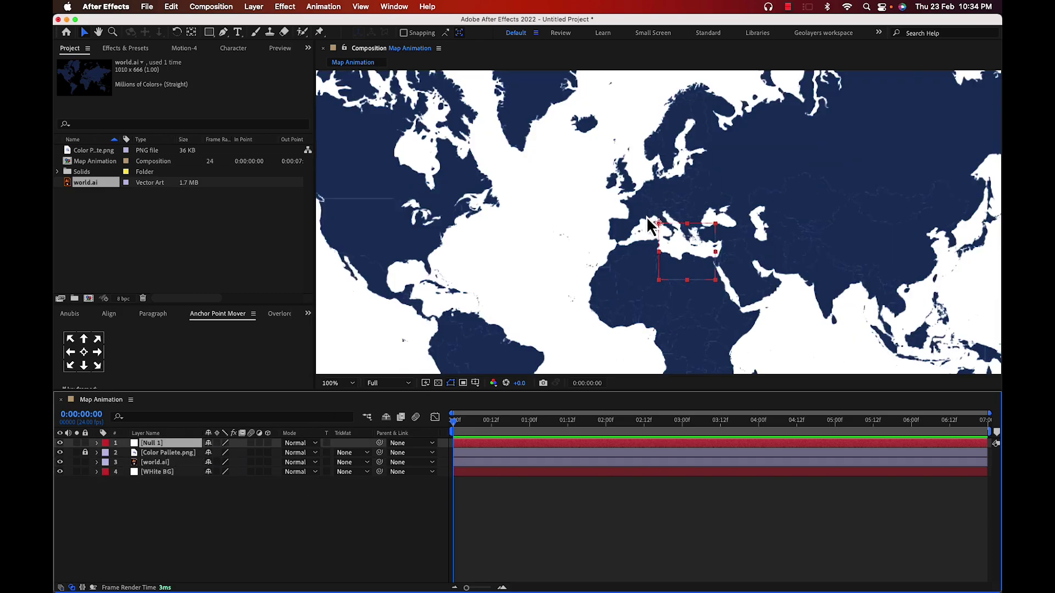
pyautogui.click(191, 32)
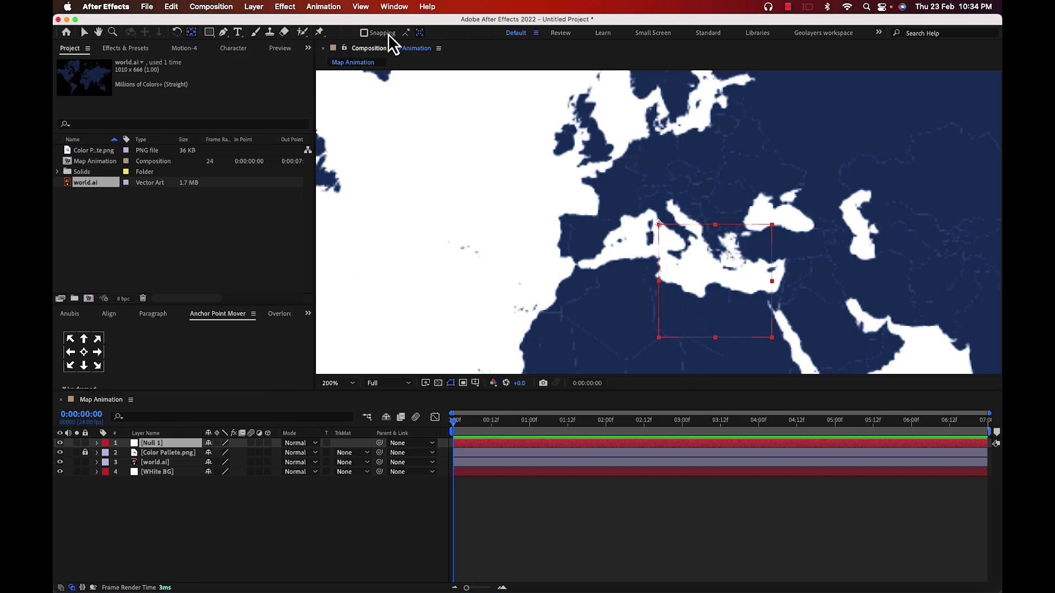
pyautogui.click(364, 33)
pyautogui.moveTo(658, 225); pyautogui.dragTo(710, 275)
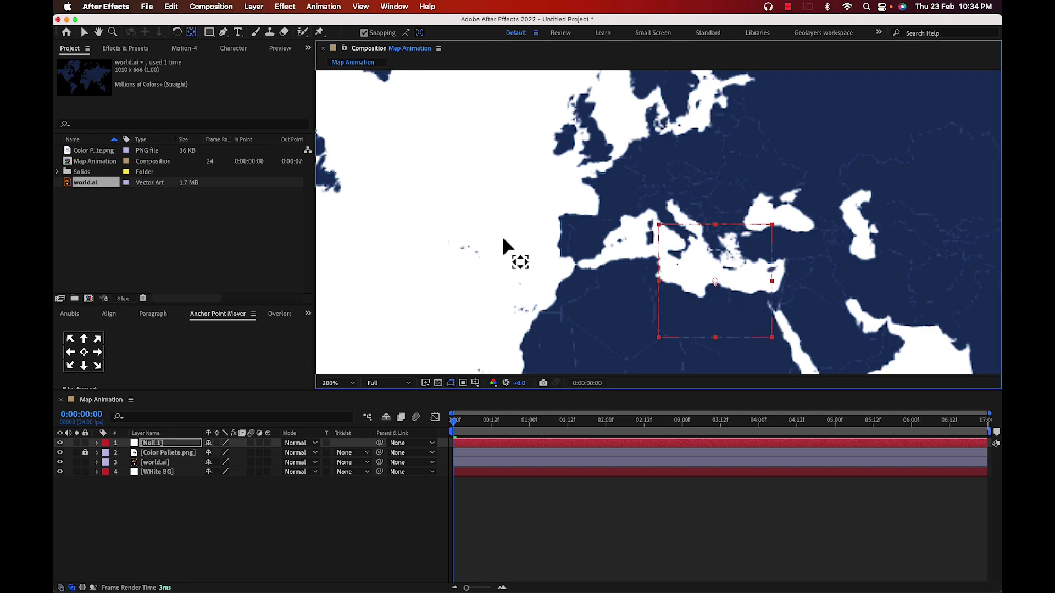
pyautogui.click(82, 32)
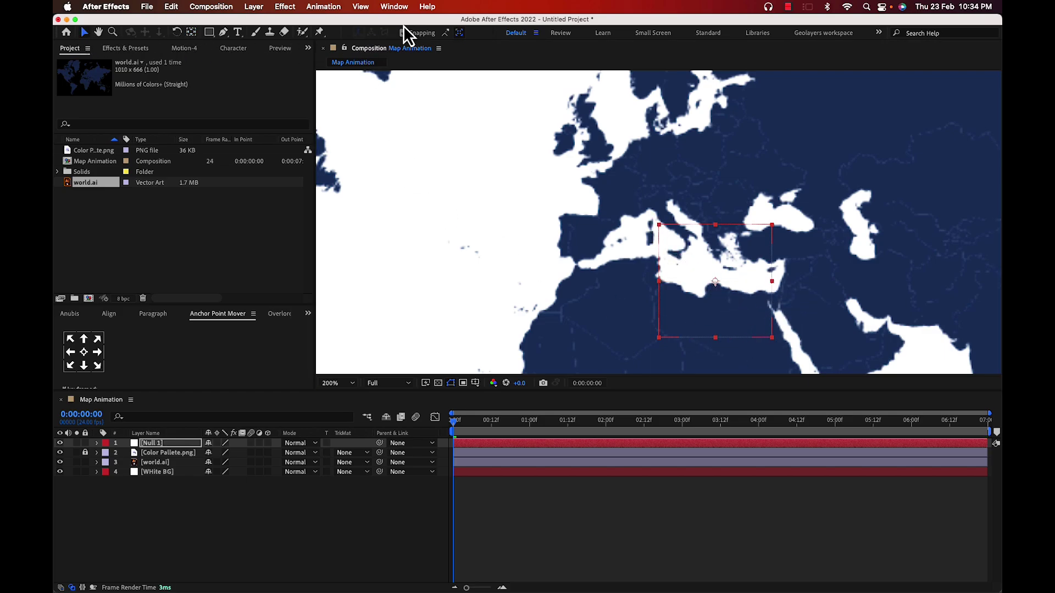
# Move the null object over western Europe and parent the world.ai layer to it
pyautogui.moveTo(738, 302); pyautogui.dragTo(641, 210)
pyautogui.click(196, 530)
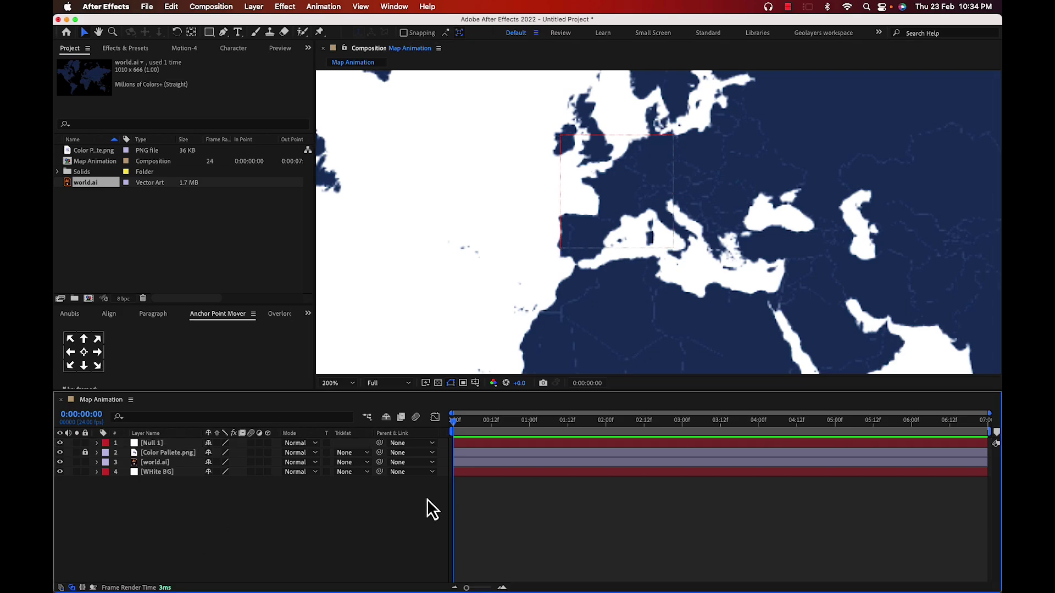
pyautogui.moveTo(381, 465); pyautogui.dragTo(163, 447)
# Fit the composition in the viewer and rename the null layer to Control
pyautogui.click(324, 383)
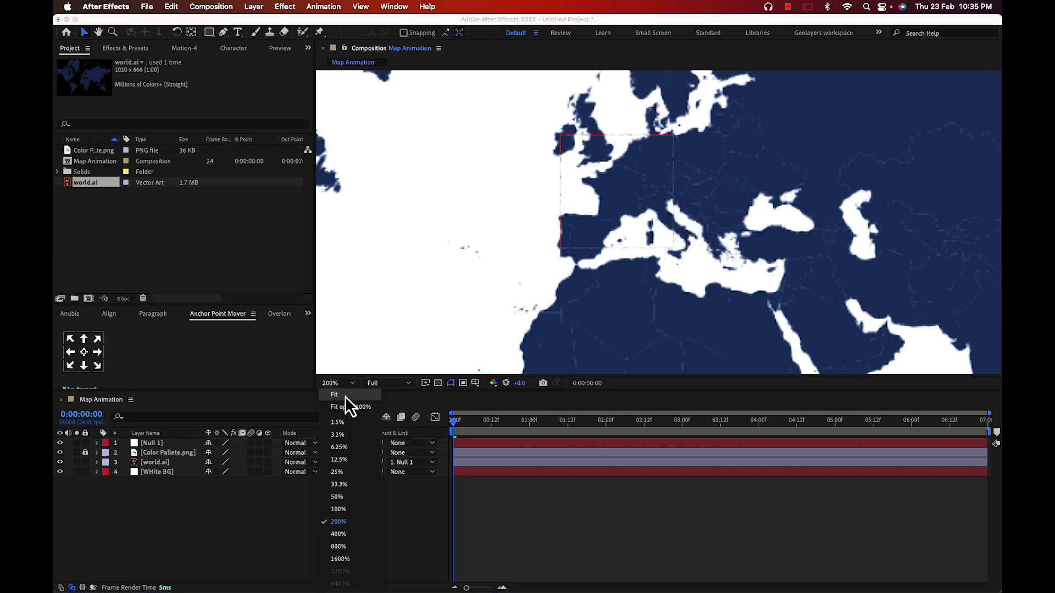
pyautogui.click(346, 397)
pyautogui.click(156, 444)
pyautogui.press('Return')
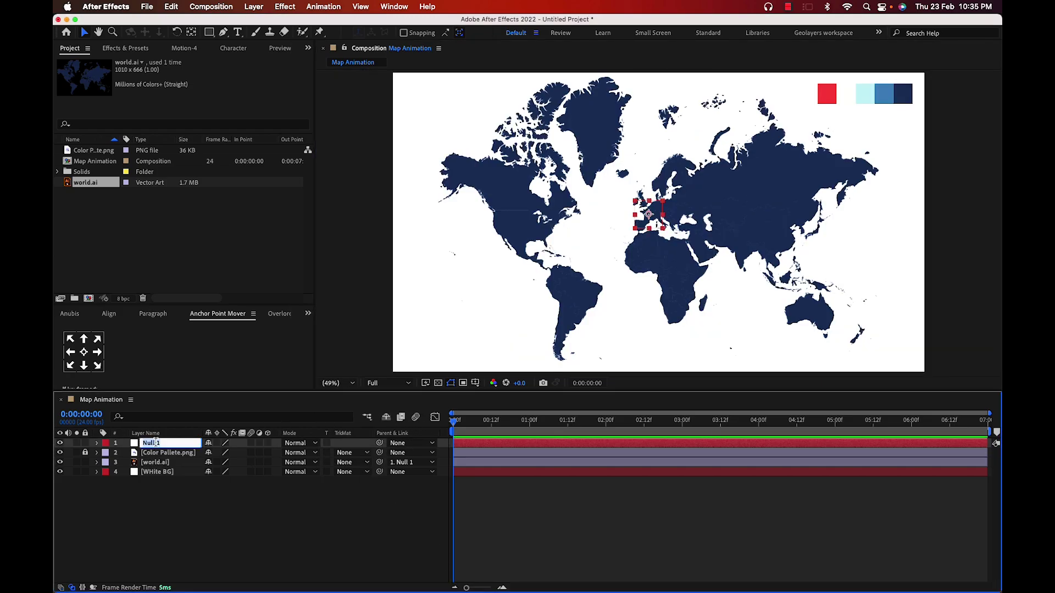
pyautogui.write('Control')
pyautogui.press('Return')
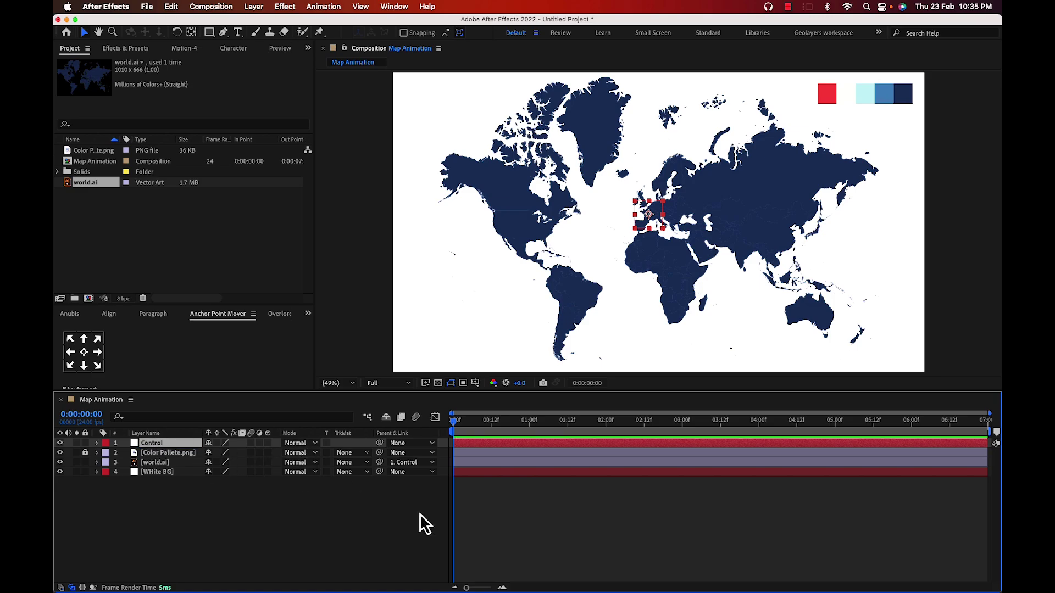
# Keyframe the Control layer's scale from 100% at 0:00:00:00 to 1066% at 0:00:01:12
pyautogui.press('s')
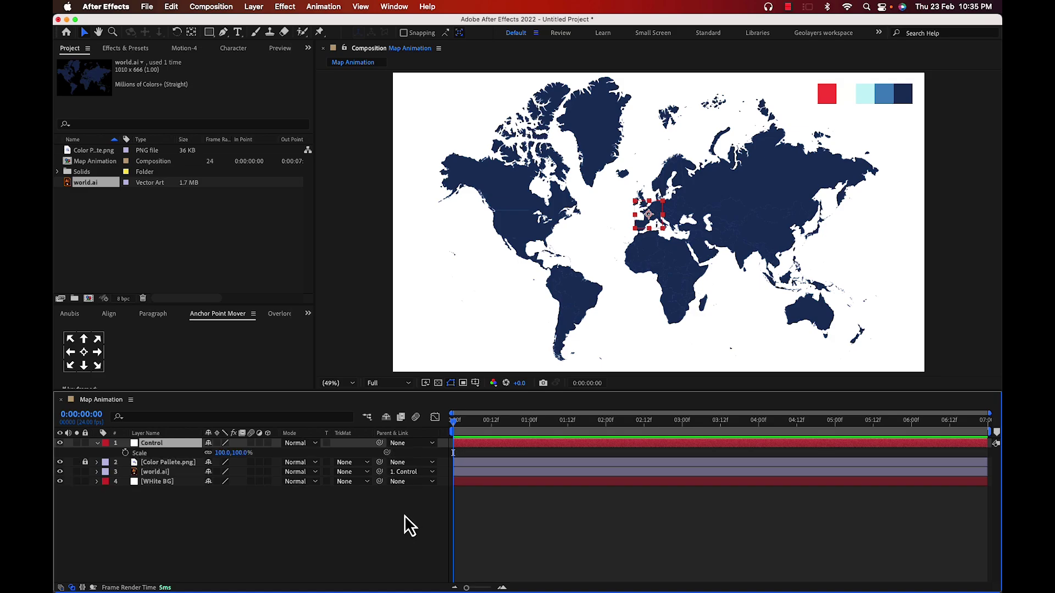
pyautogui.click(127, 453)
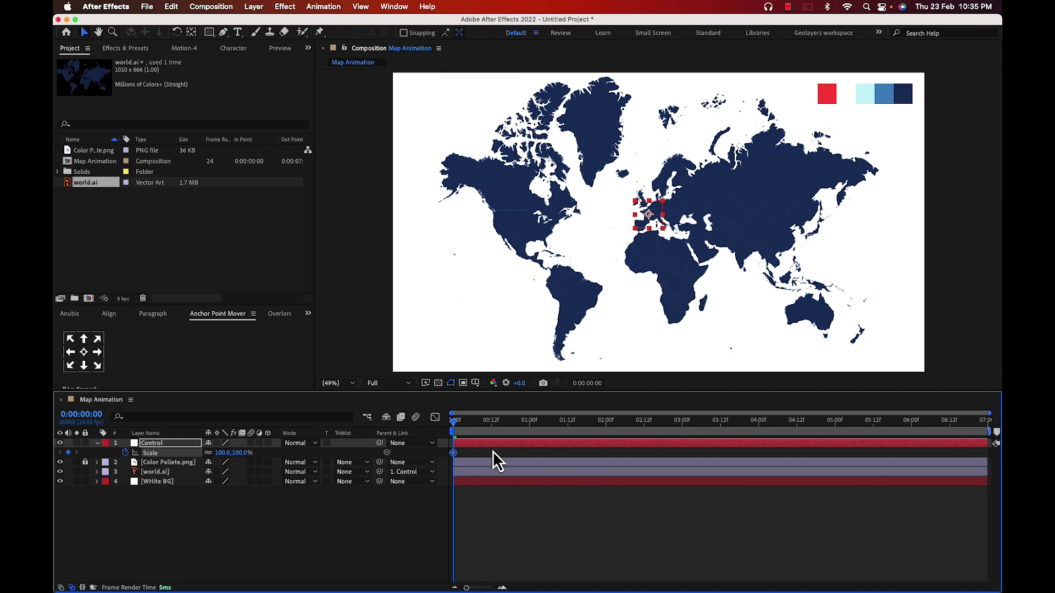
pyautogui.moveTo(469, 424); pyautogui.dragTo(567, 483)
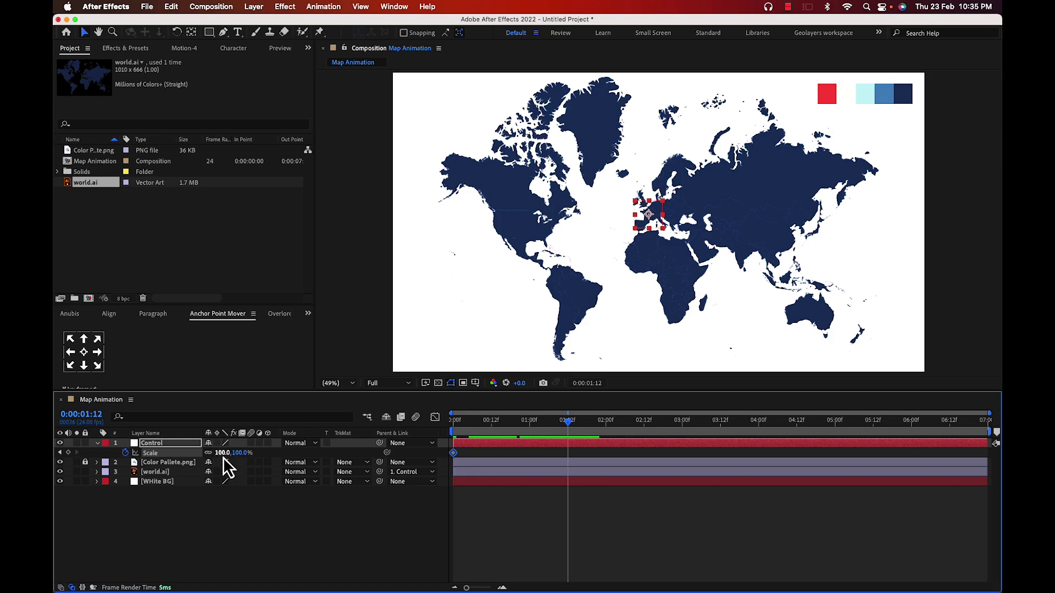
pyautogui.moveTo(223, 457); pyautogui.dragTo(723, 444)
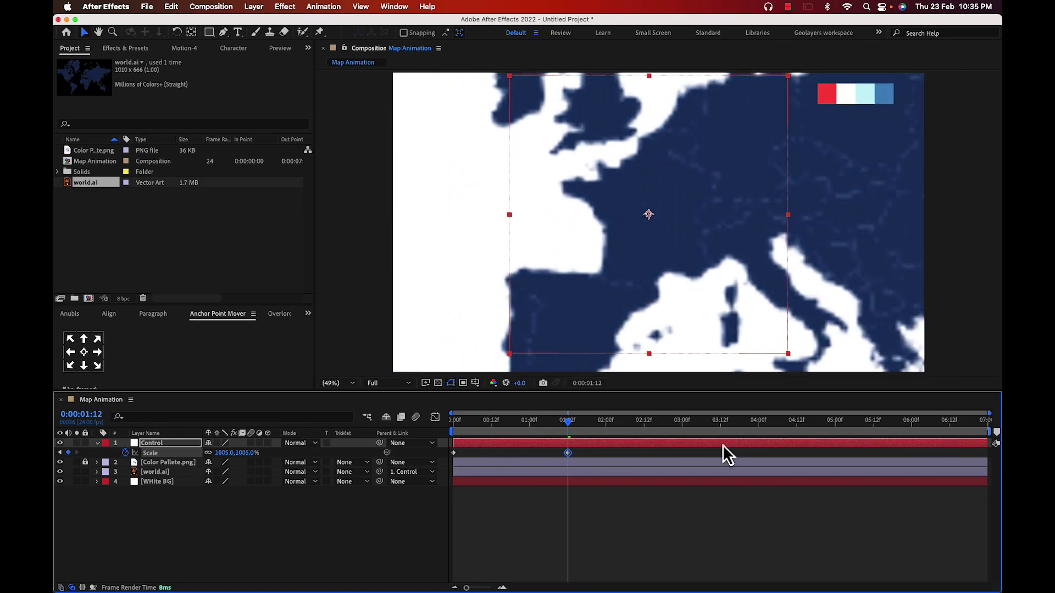
pyautogui.rightClick(723, 444)
pyautogui.click(541, 529)
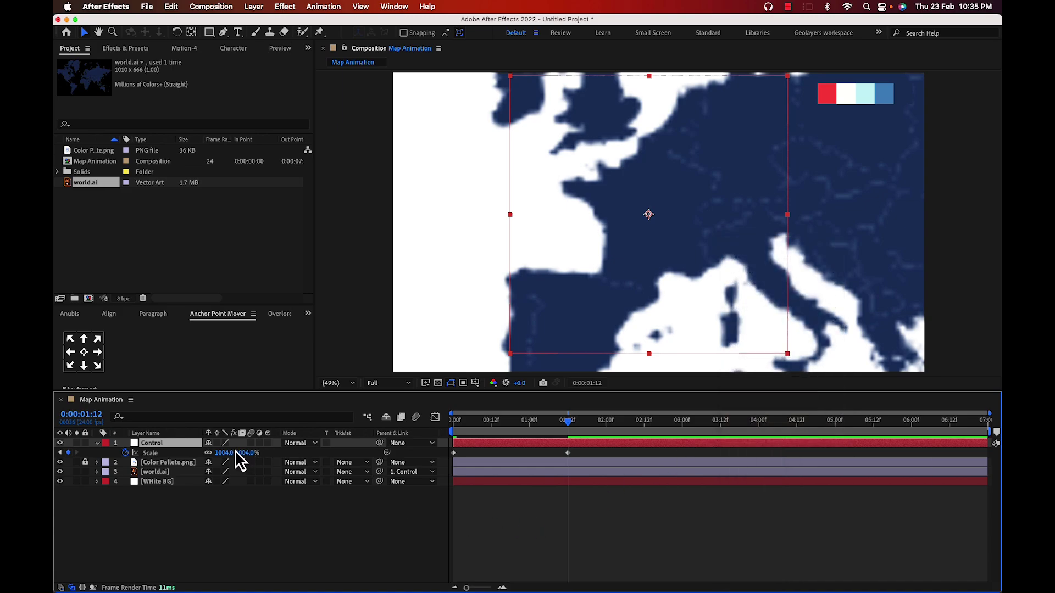
pyautogui.moveTo(236, 457)
pyautogui.mouseDown()
pyautogui.moveTo(250, 466)
pyautogui.moveTo(252, 452)
pyautogui.mouseUp()
pyautogui.click(164, 445)
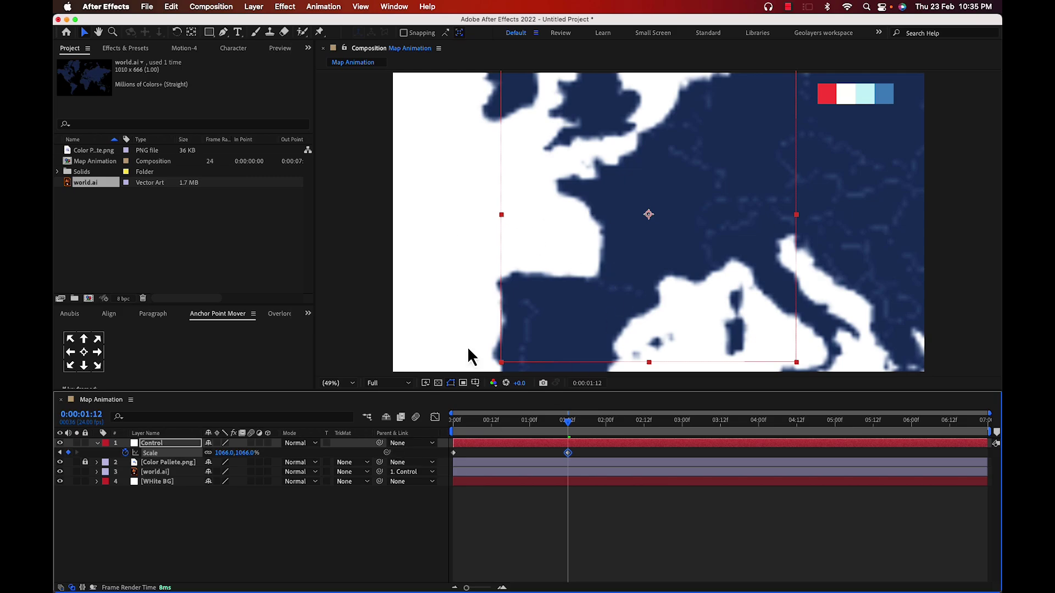
pyautogui.click(256, 494)
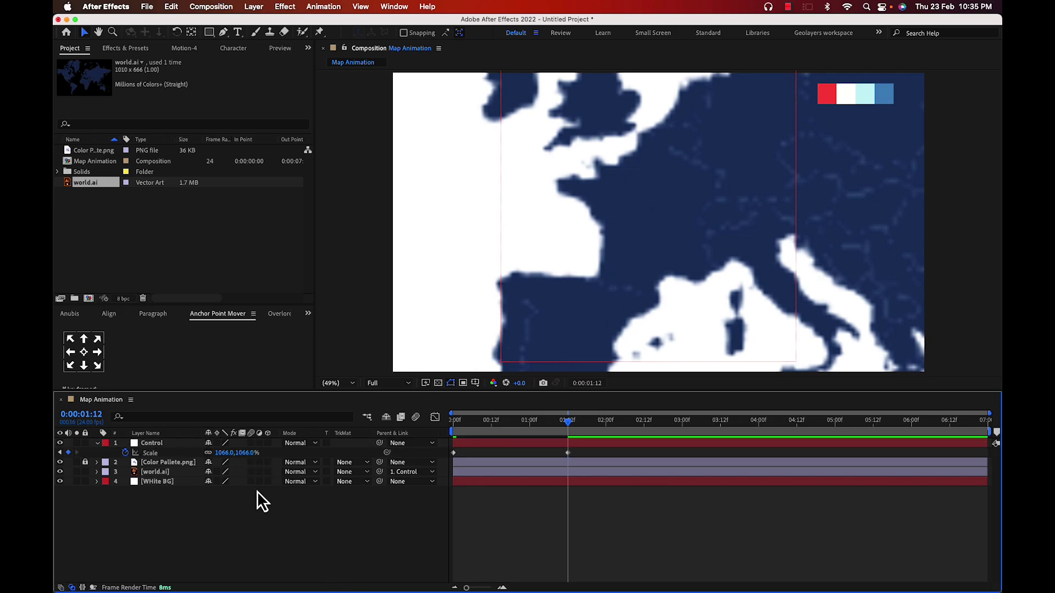
# Turn on continuous rasterization for the world.ai layer and set Control's scale at 0:00:01:12 to 1162%
pyautogui.click(163, 473)
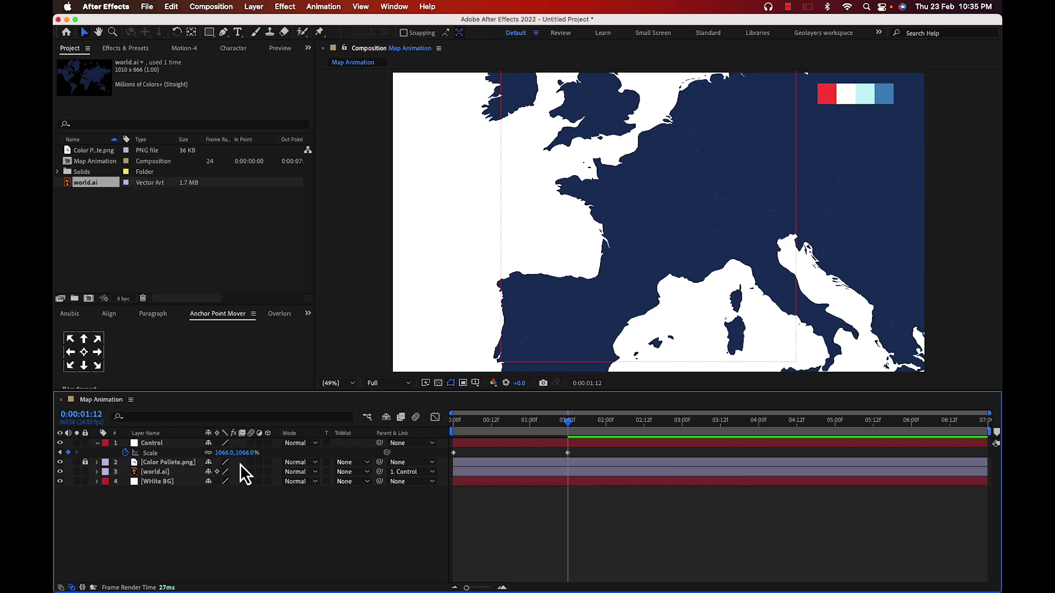
pyautogui.moveTo(237, 453); pyautogui.dragTo(273, 450)
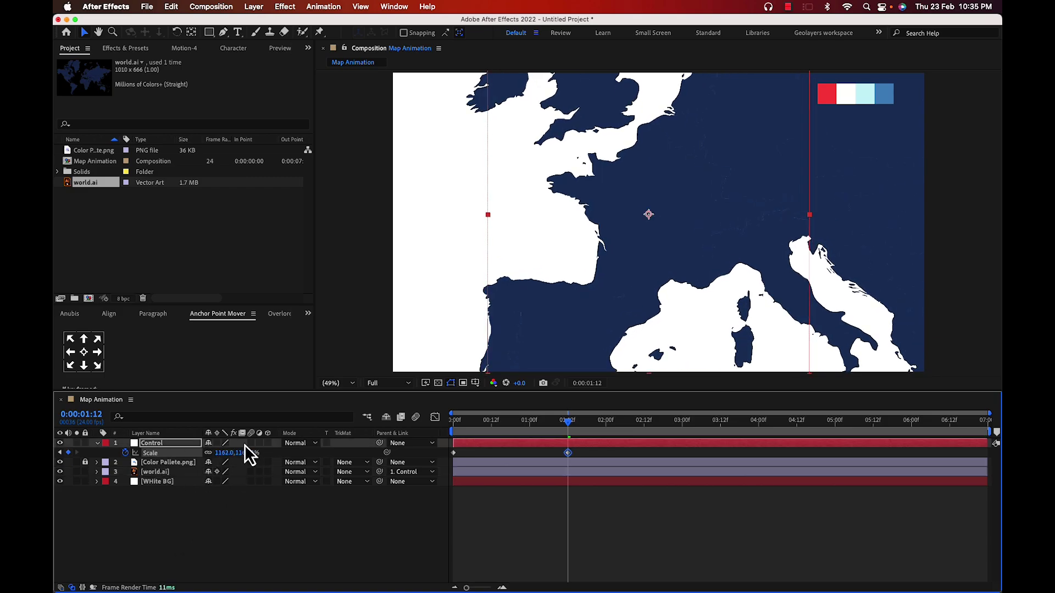
# Keyframe the Control layer's position from 923, 511 at 0:00:00:00 to 923, 752 at 0:00:01:12
pyautogui.press('Home')
pyautogui.click(189, 443)
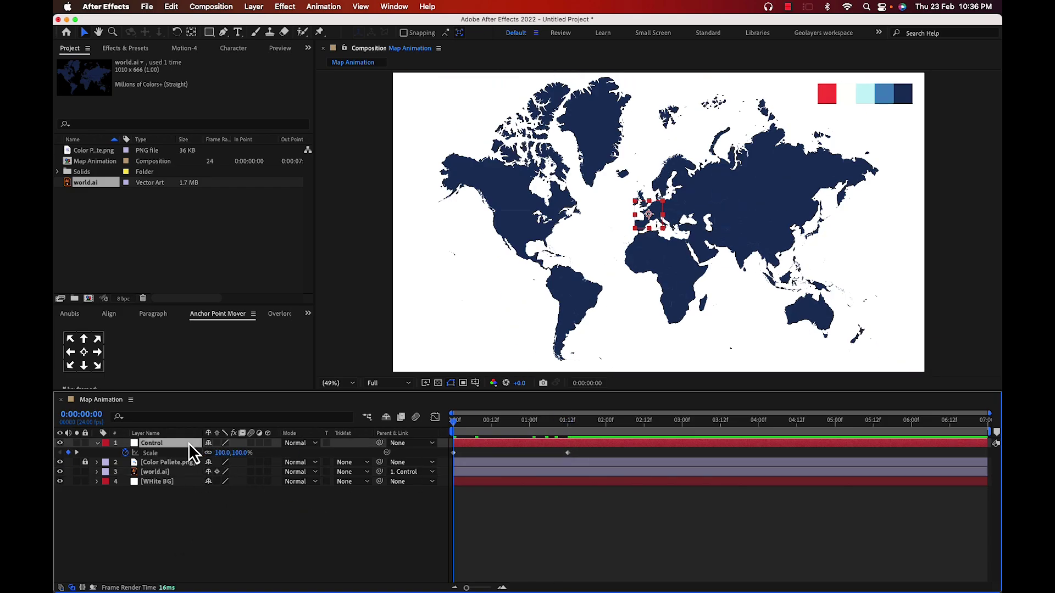
pyautogui.hotkey('shift', 'p')
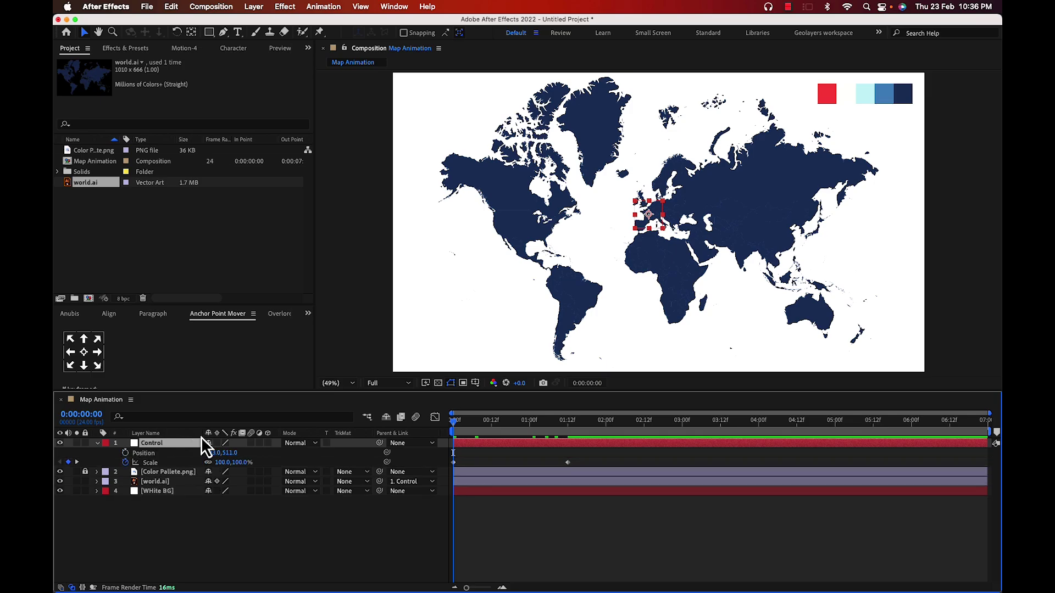
pyautogui.click(124, 454)
pyautogui.moveTo(490, 432); pyautogui.dragTo(566, 496)
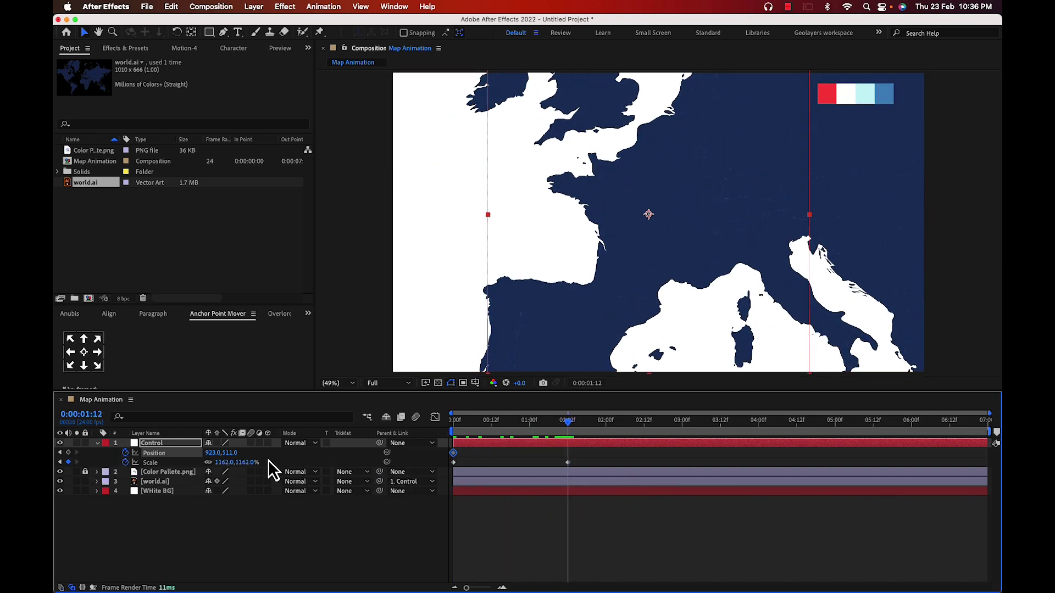
pyautogui.moveTo(229, 452); pyautogui.dragTo(326, 491)
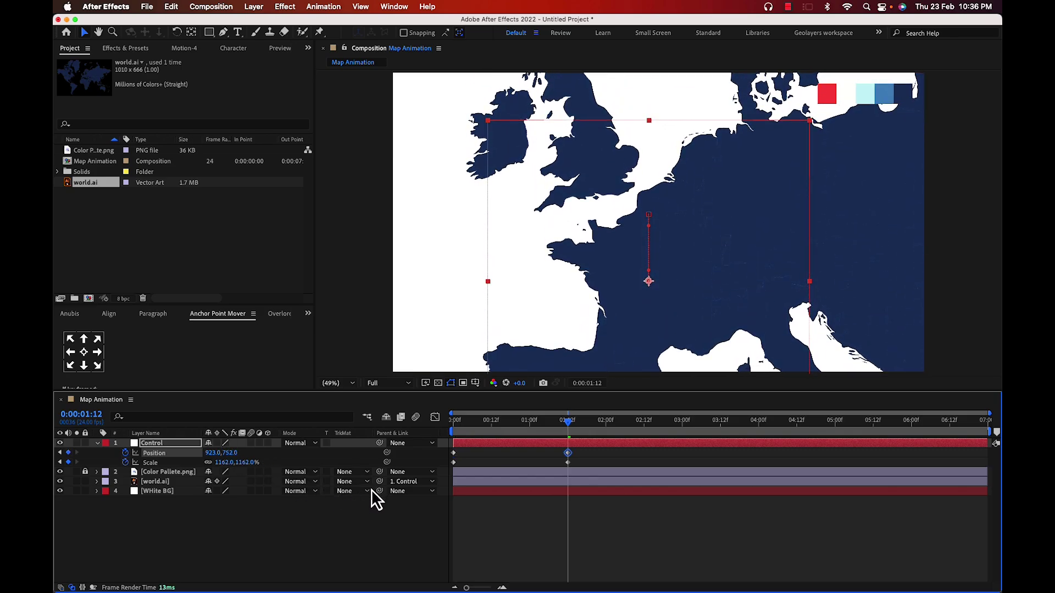
# Refine the Control layer's keyframes at 0:00:01:12 to a scale of 818% and a position of 923, 792
pyautogui.moveTo(235, 461); pyautogui.dragTo(216, 463)
pyautogui.moveTo(175, 477); pyautogui.dragTo(161, 479)
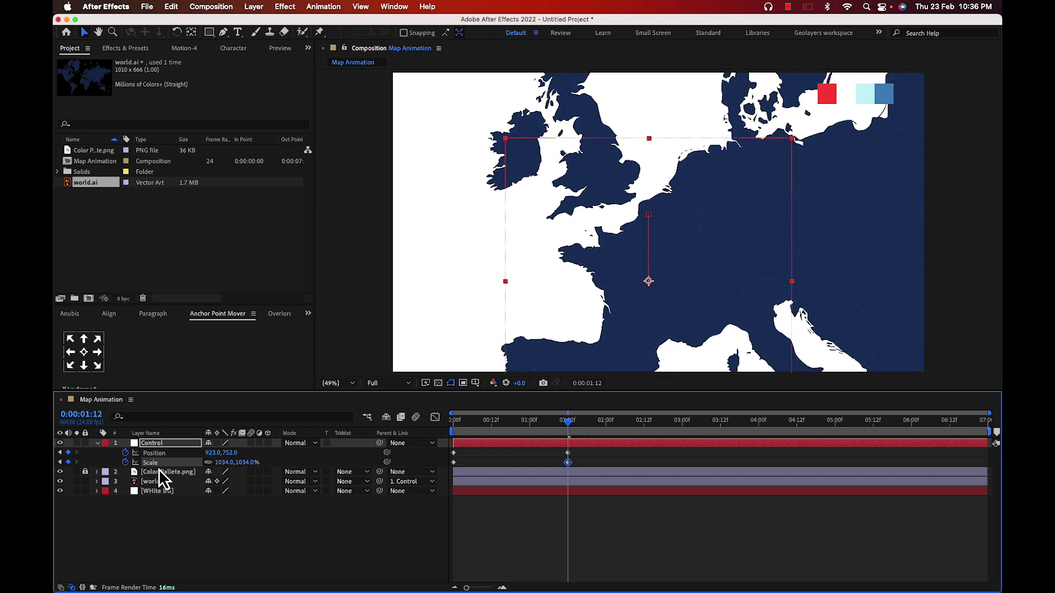
pyautogui.moveTo(222, 470); pyautogui.dragTo(141, 468)
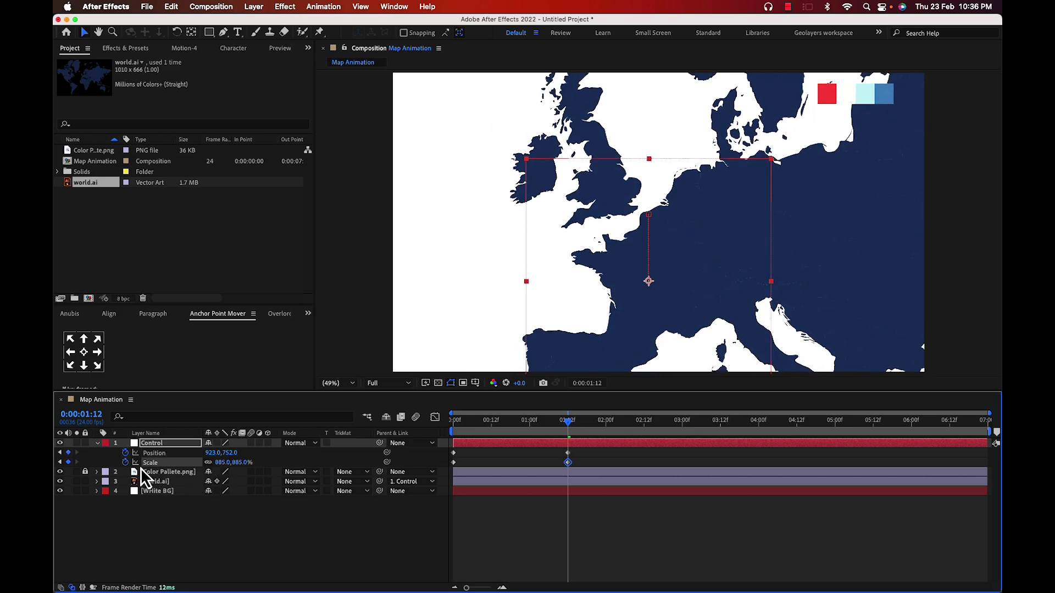
pyautogui.moveTo(223, 469); pyautogui.dragTo(250, 469)
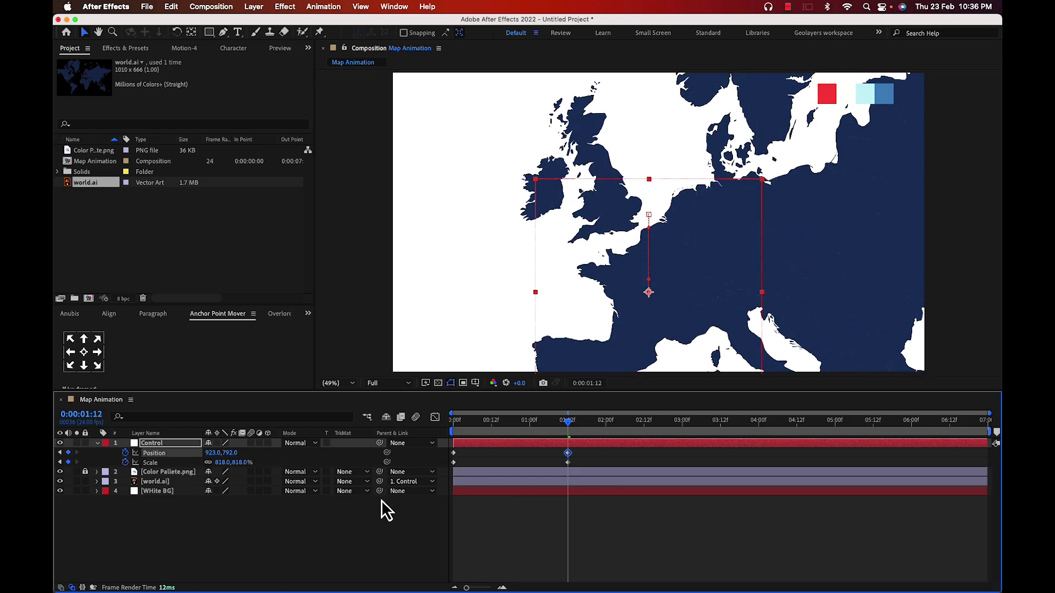
# Play back the zoom animation from the start and return the time indicator to 0:00:01:12
pyautogui.click(240, 555)
pyautogui.moveTo(566, 428); pyautogui.dragTo(523, 450)
pyautogui.press('Home')
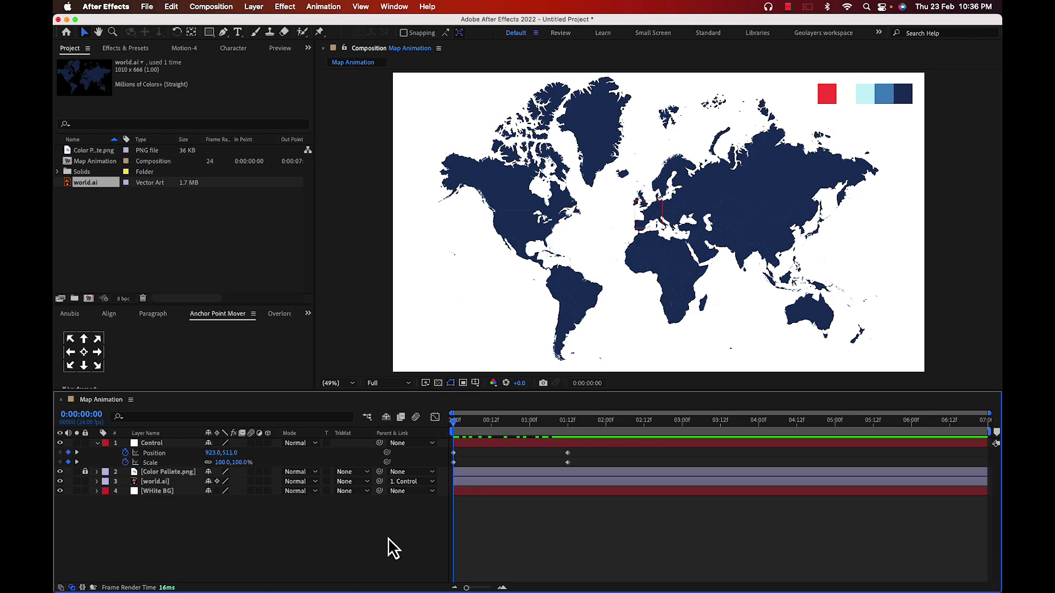
pyautogui.press('space')
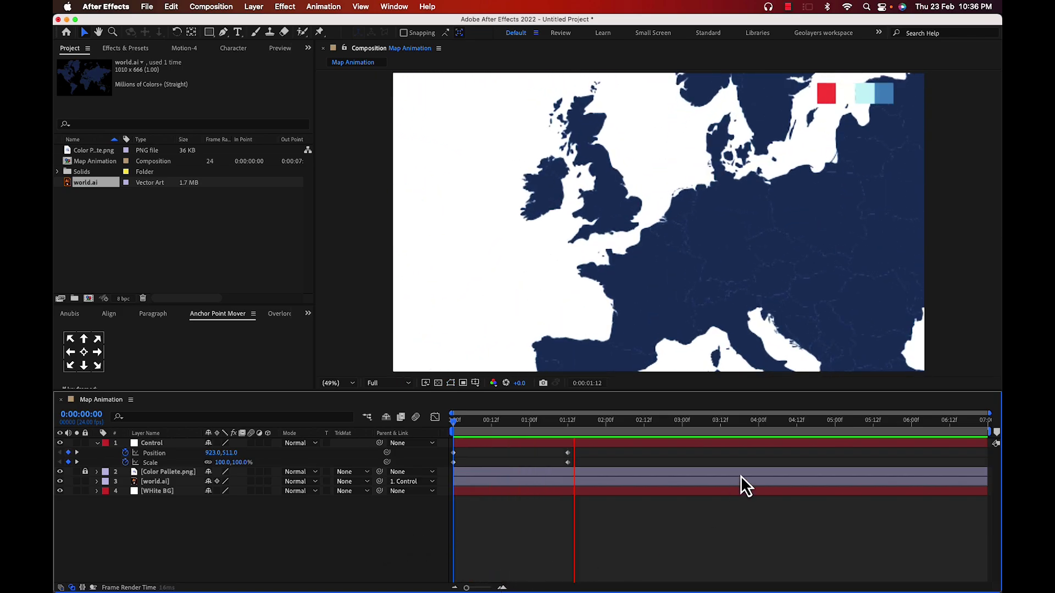
pyautogui.press('space')
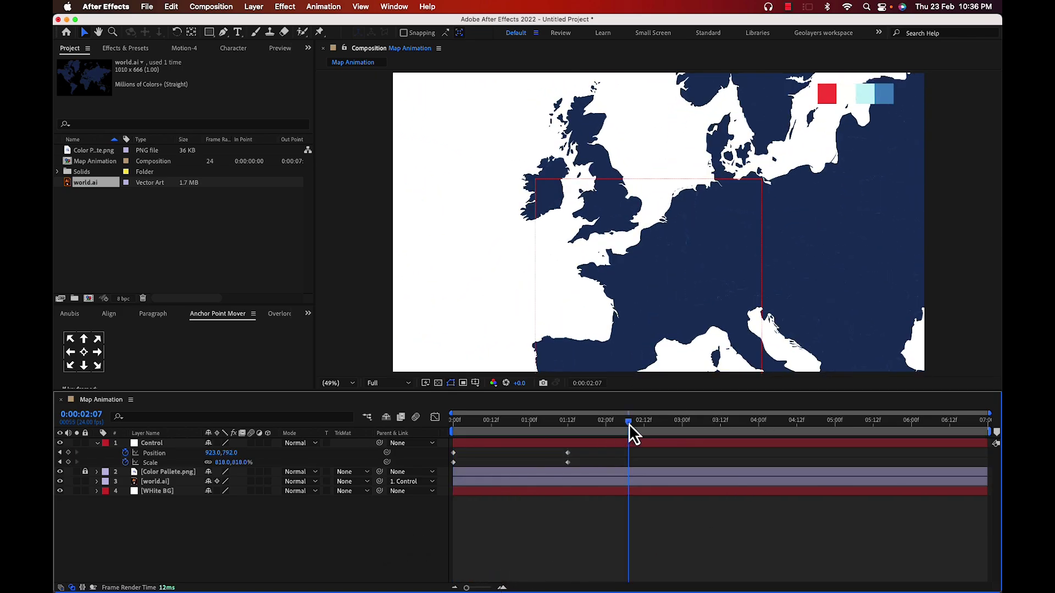
pyautogui.moveTo(629, 422); pyautogui.dragTo(570, 516)
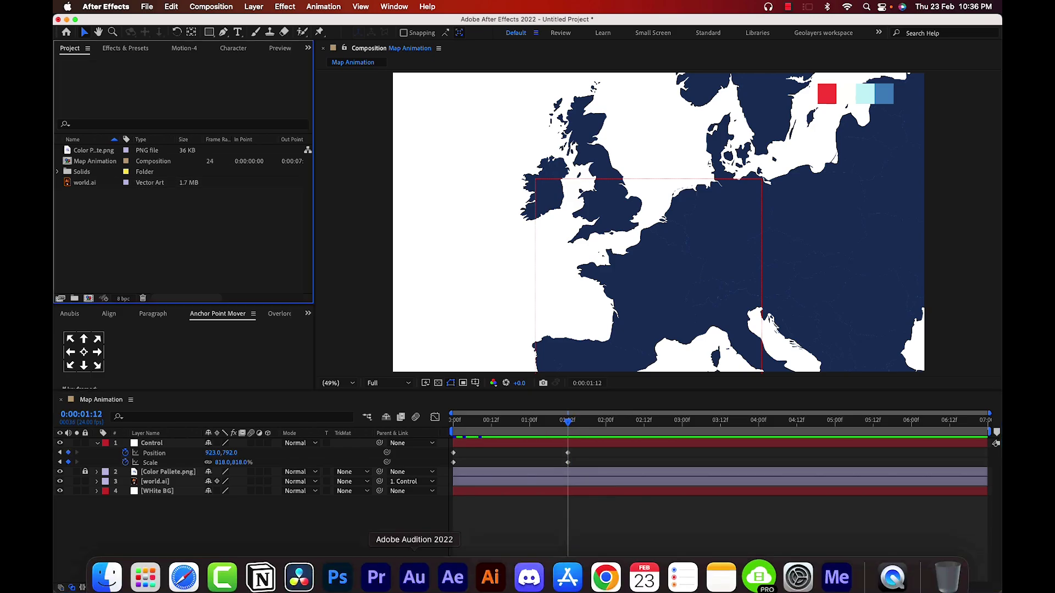
# Switch to Illustrator, close palette.svg and open world.ai from the recent files
pyautogui.click(490, 567)
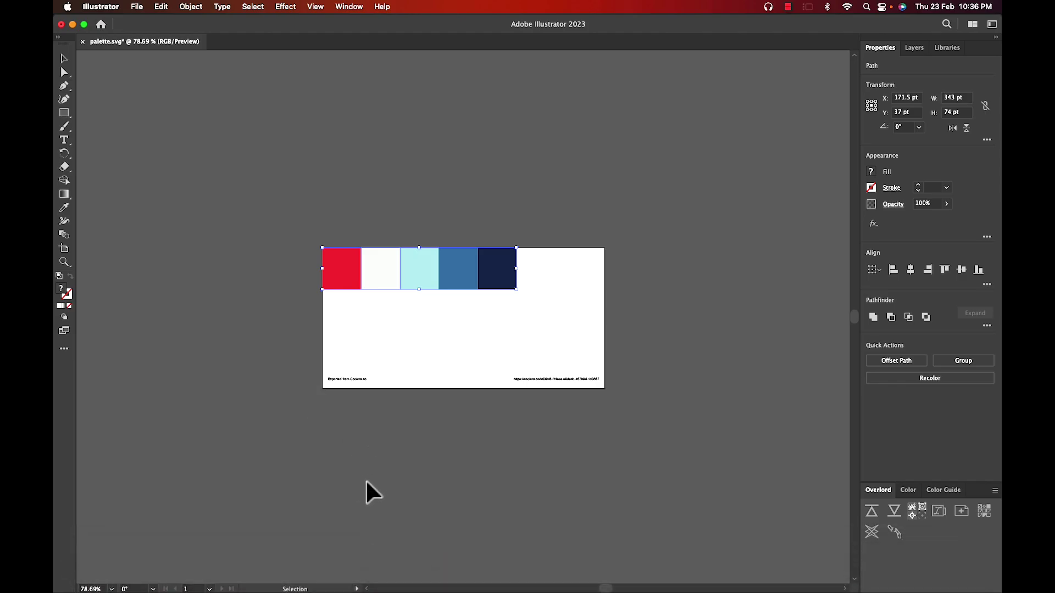
pyautogui.click(83, 42)
pyautogui.click(529, 333)
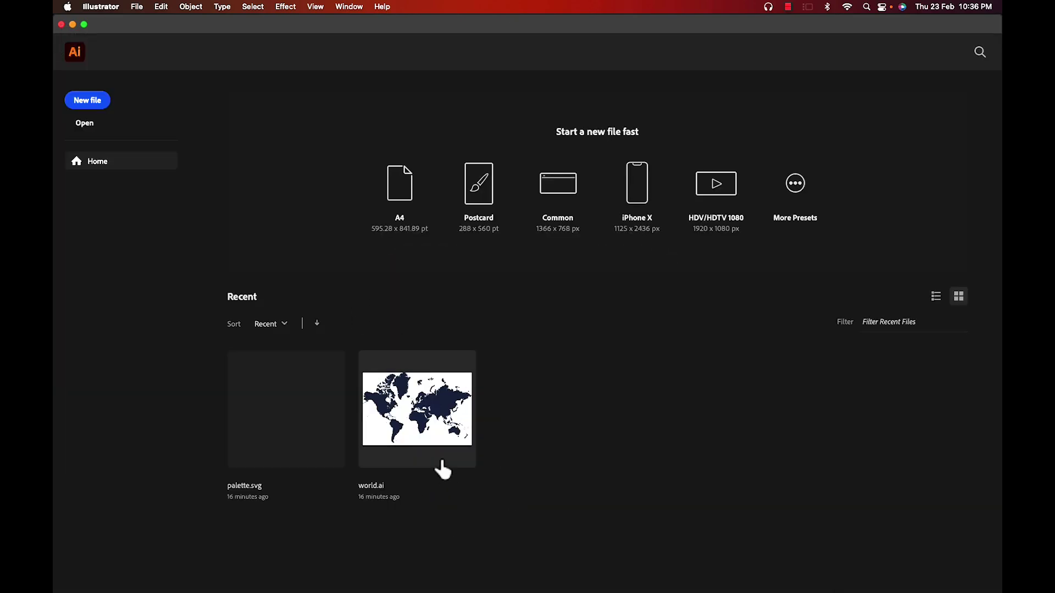
pyautogui.click(425, 434)
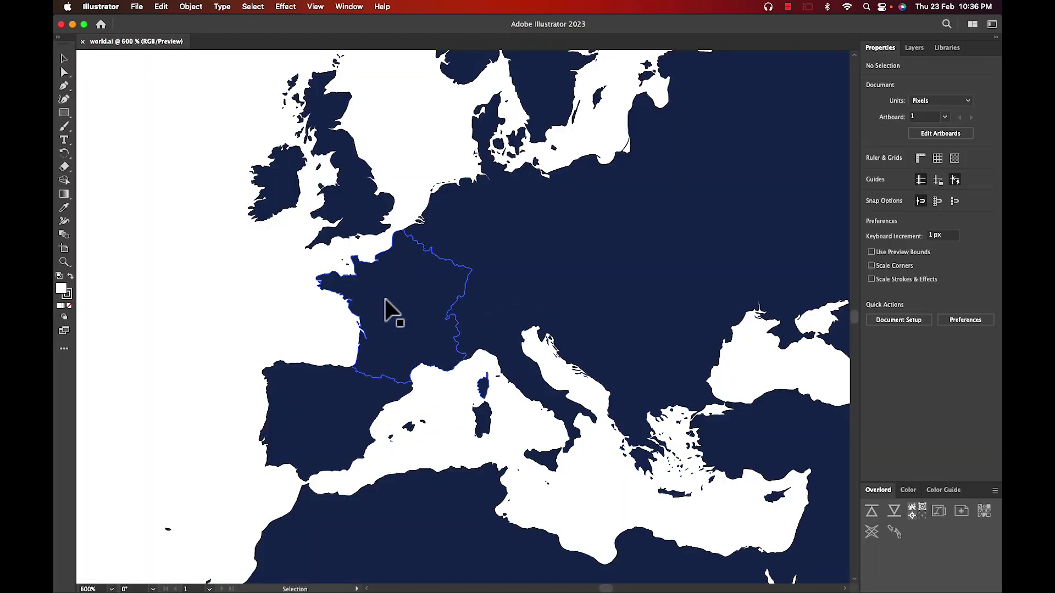
# Copy the France shape from the map and switch back to After Effects
pyautogui.click(423, 354)
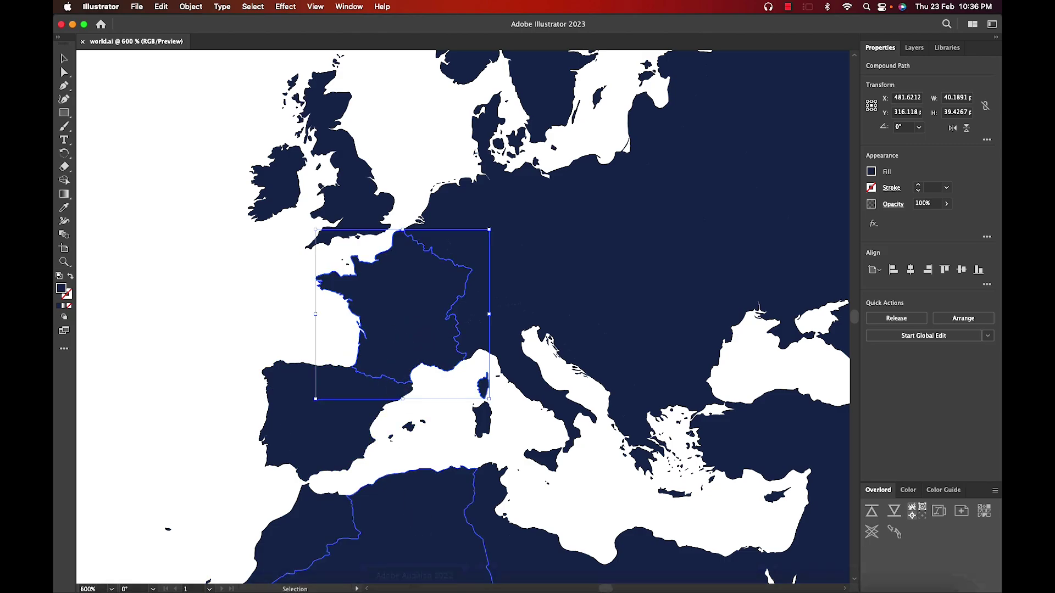
pyautogui.click(375, 584)
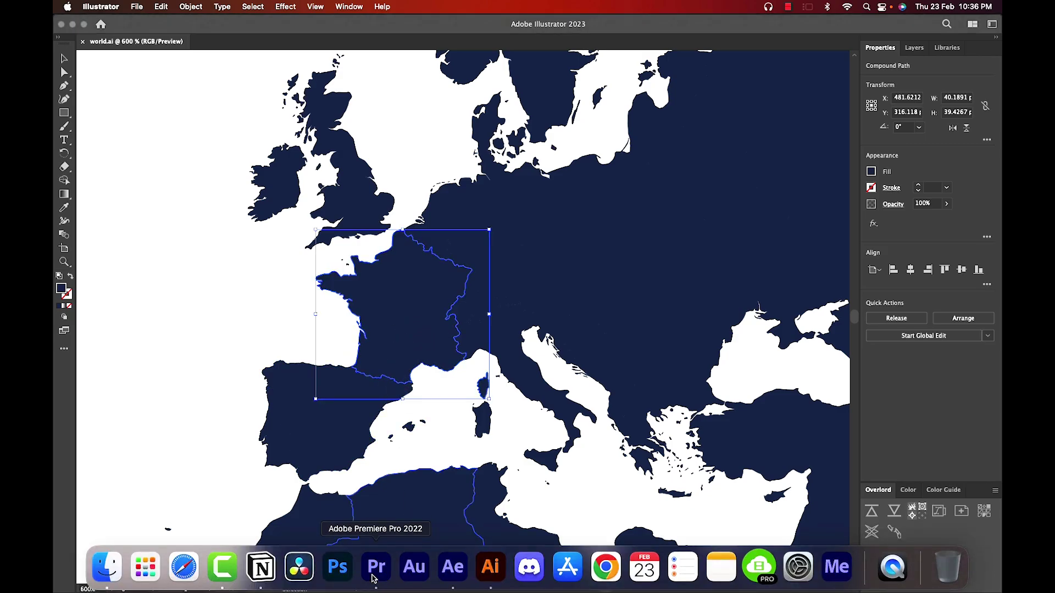
pyautogui.click(437, 575)
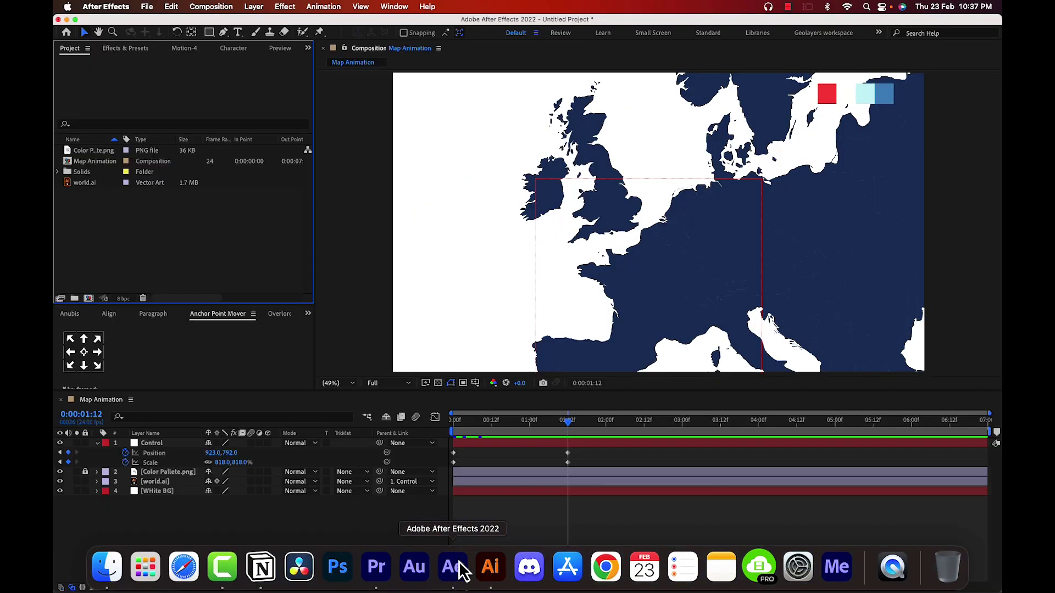
# Add a 1920 × 1080 px white solid named France and paste the copied country outline onto it as a mask
pyautogui.click(97, 443)
pyautogui.rightClick(130, 499)
pyautogui.moveTo(161, 449)
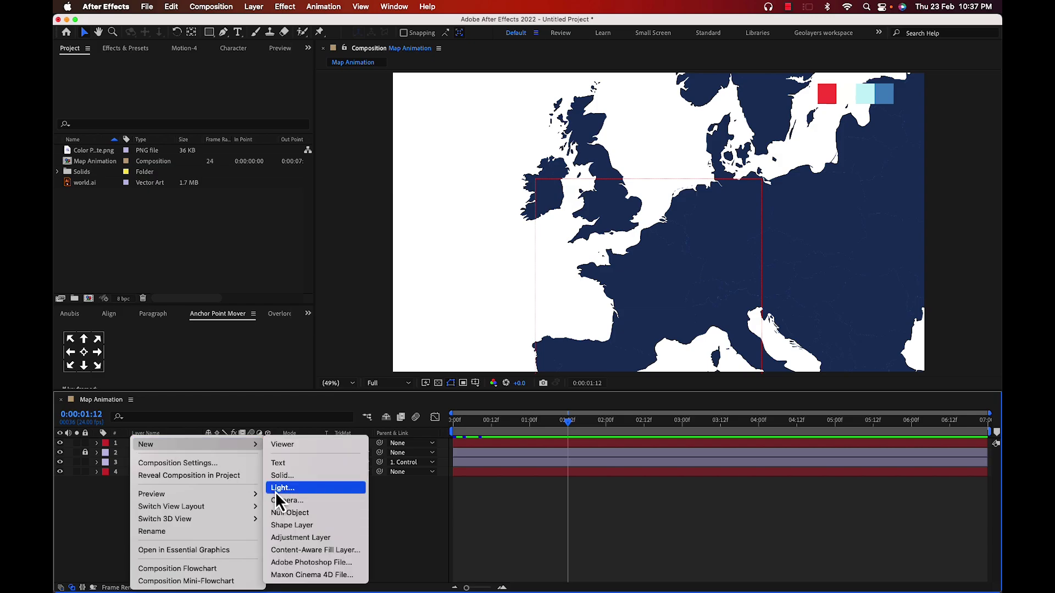
pyautogui.click(275, 474)
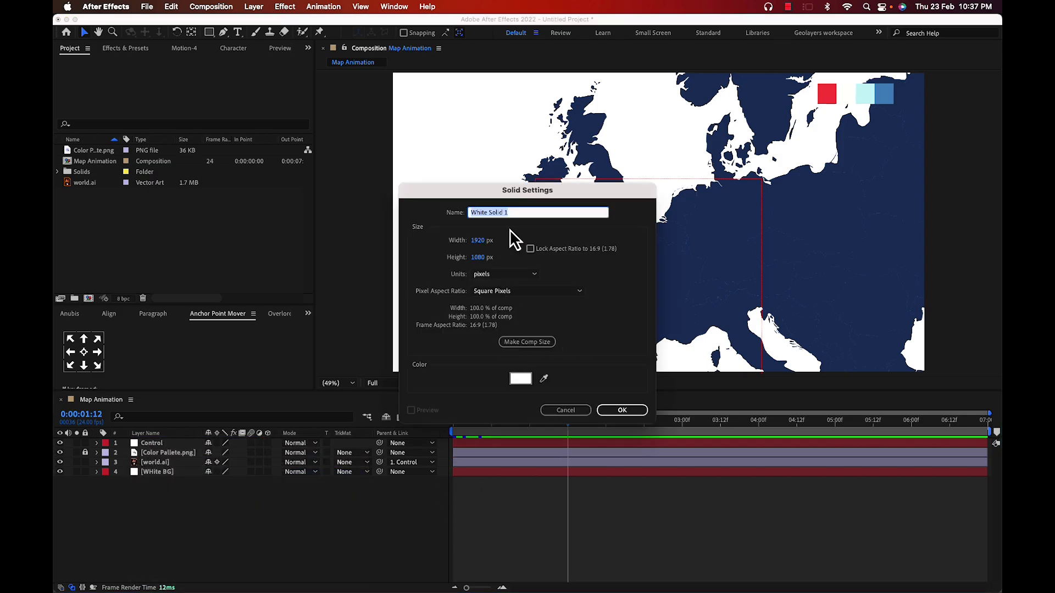
pyautogui.press('BackSpace')
pyautogui.click(605, 411)
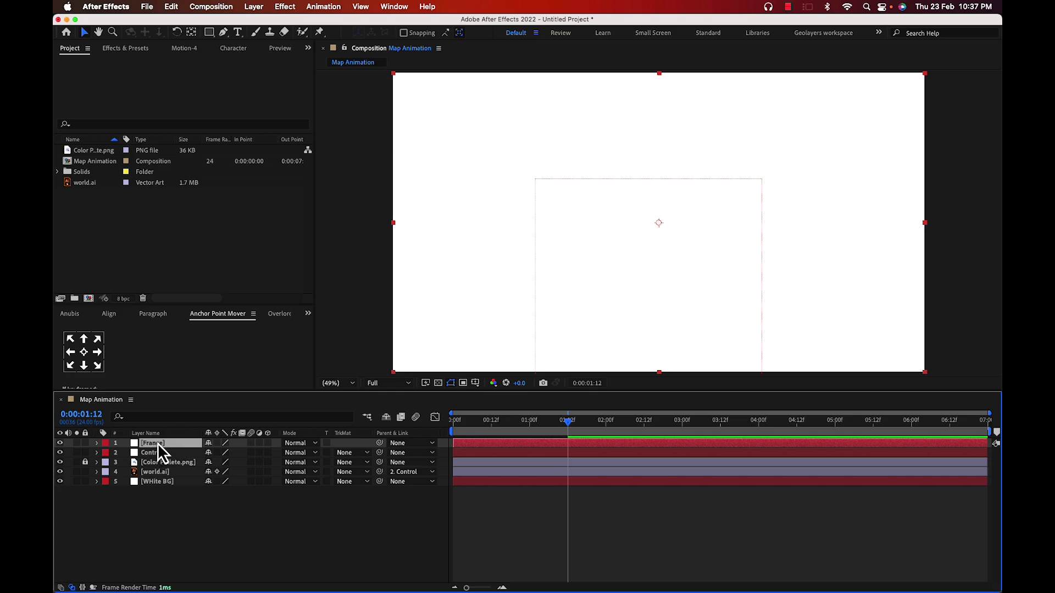
pyautogui.click(450, 477)
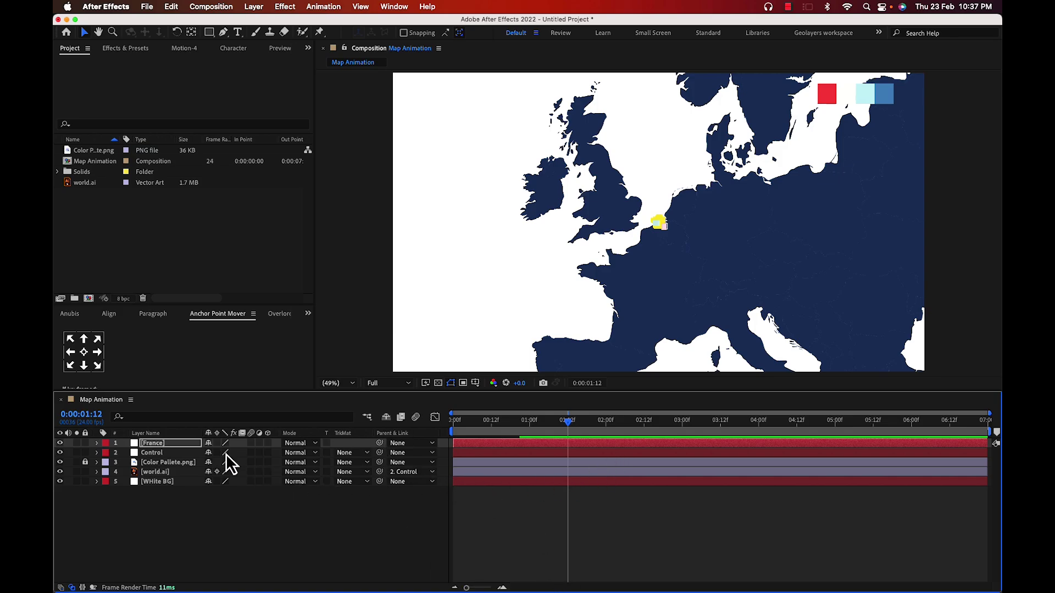
pyautogui.click(378, 546)
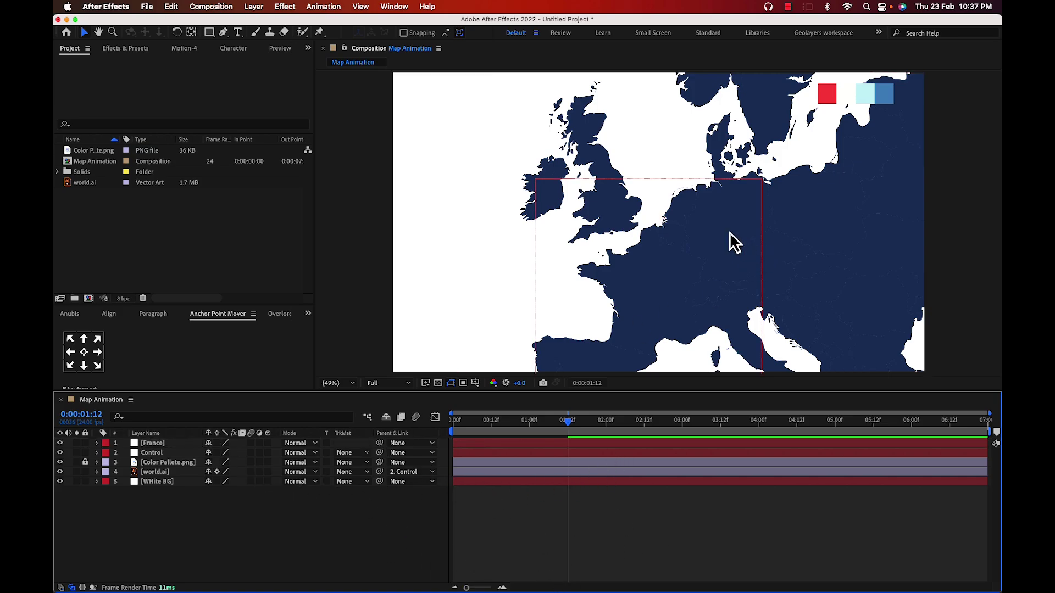
# Scale the France layer up to 2748% so its masked country outline is large enough to match with the map
pyautogui.click(658, 222)
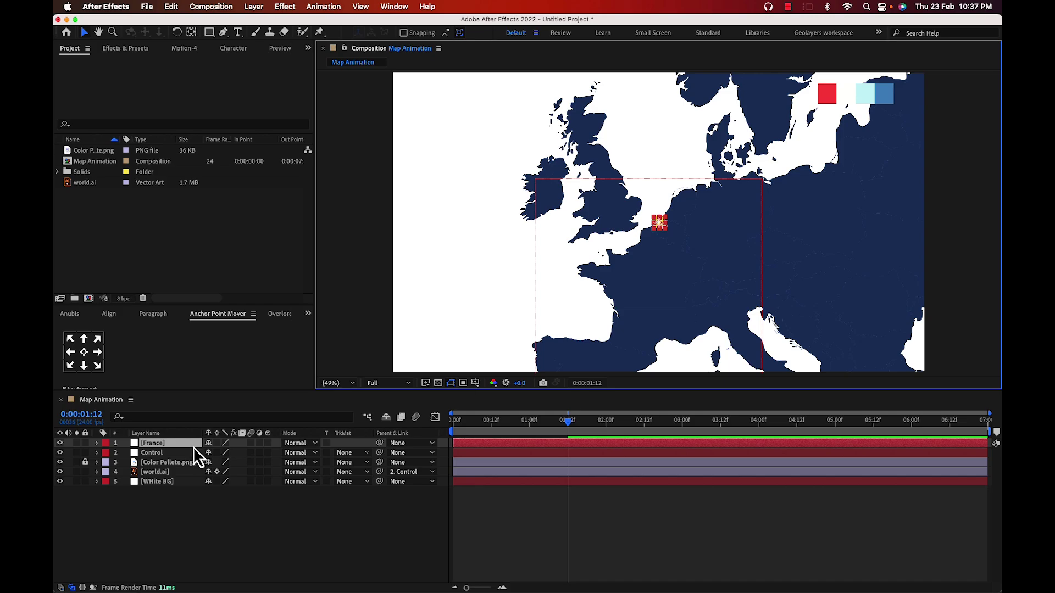
pyautogui.press('s')
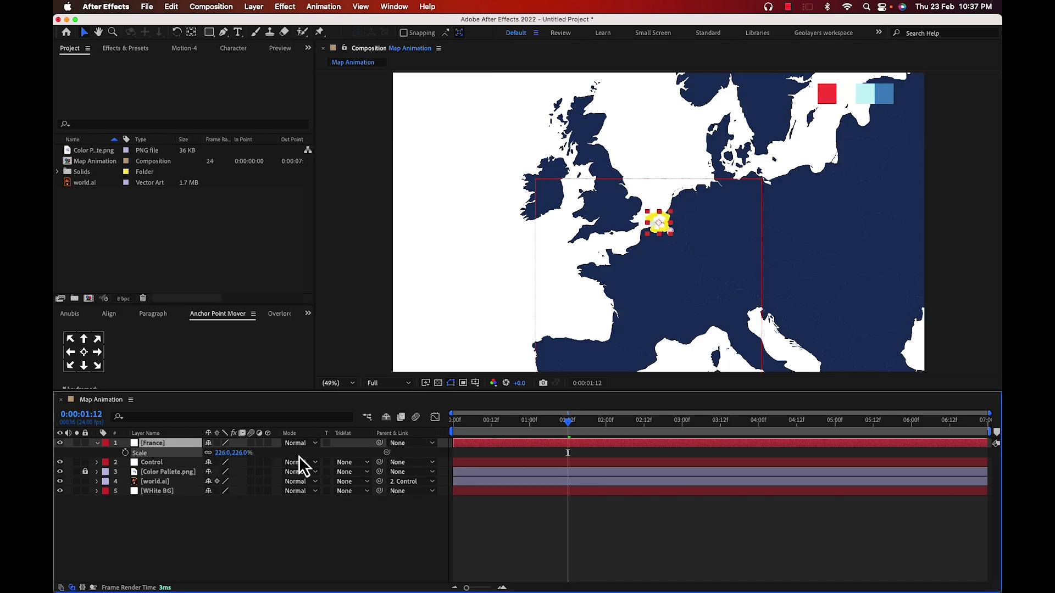
pyautogui.moveTo(242, 453); pyautogui.dragTo(833, 425)
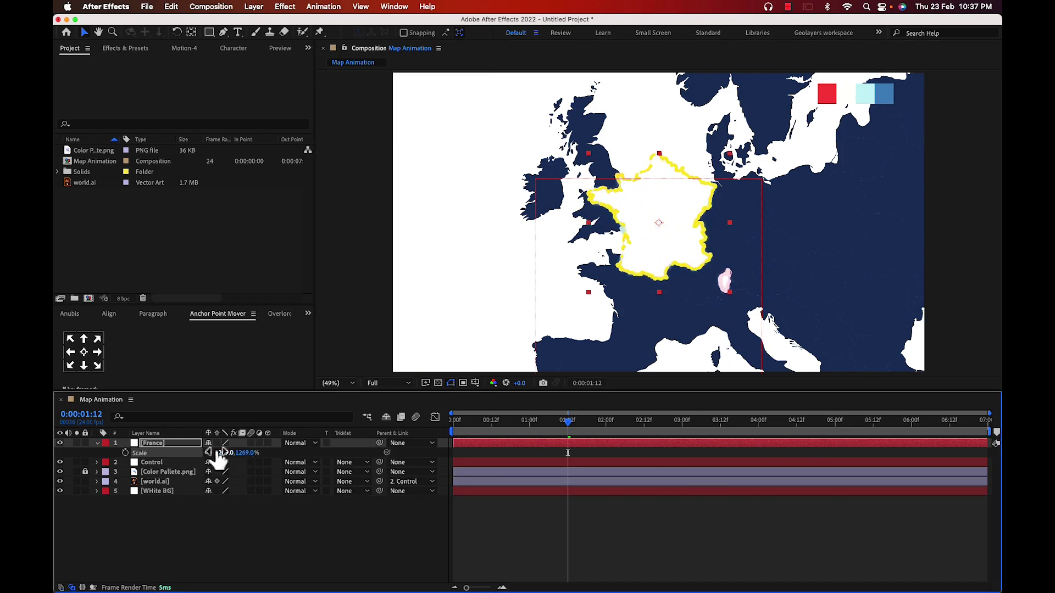
pyautogui.moveTo(219, 459); pyautogui.dragTo(981, 378)
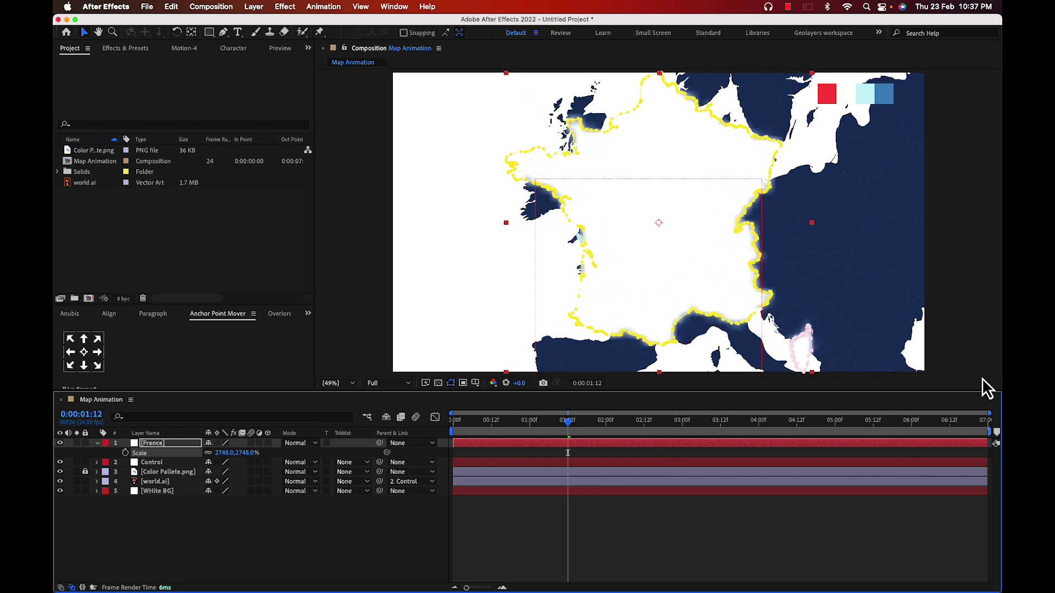
# Turn on continuous rasterization for the France layer so its mask edges render sharply
pyautogui.click(181, 442)
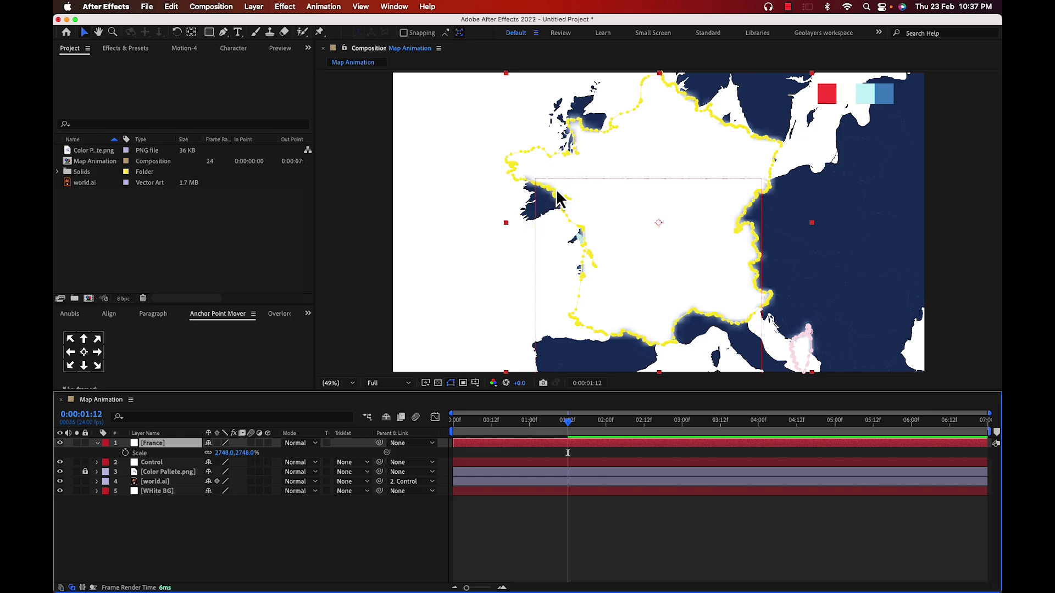
pyautogui.press('/')
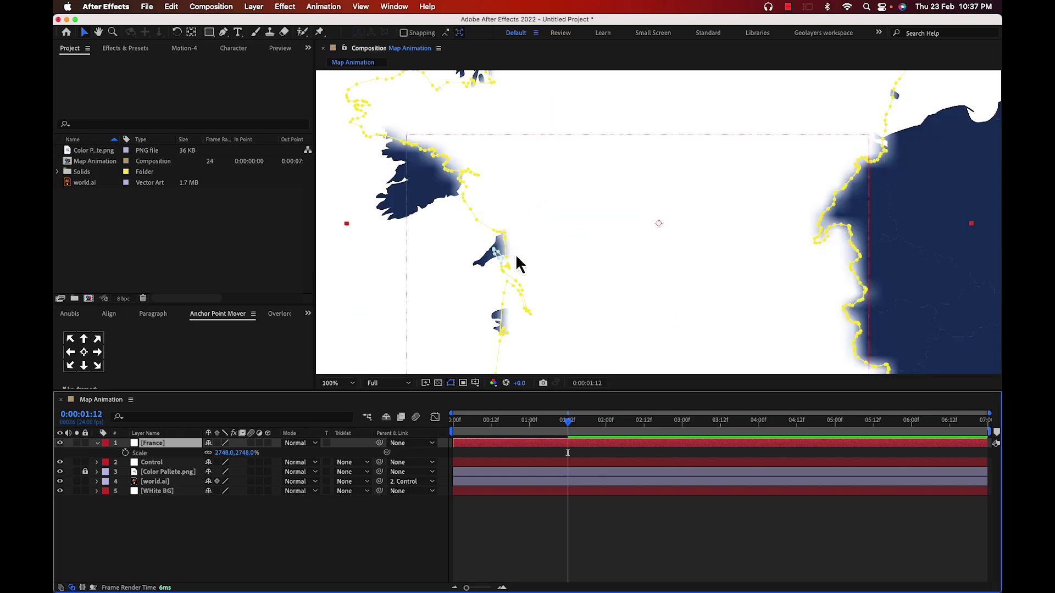
pyautogui.click(217, 443)
pyautogui.press(',')
pyautogui.press(',')
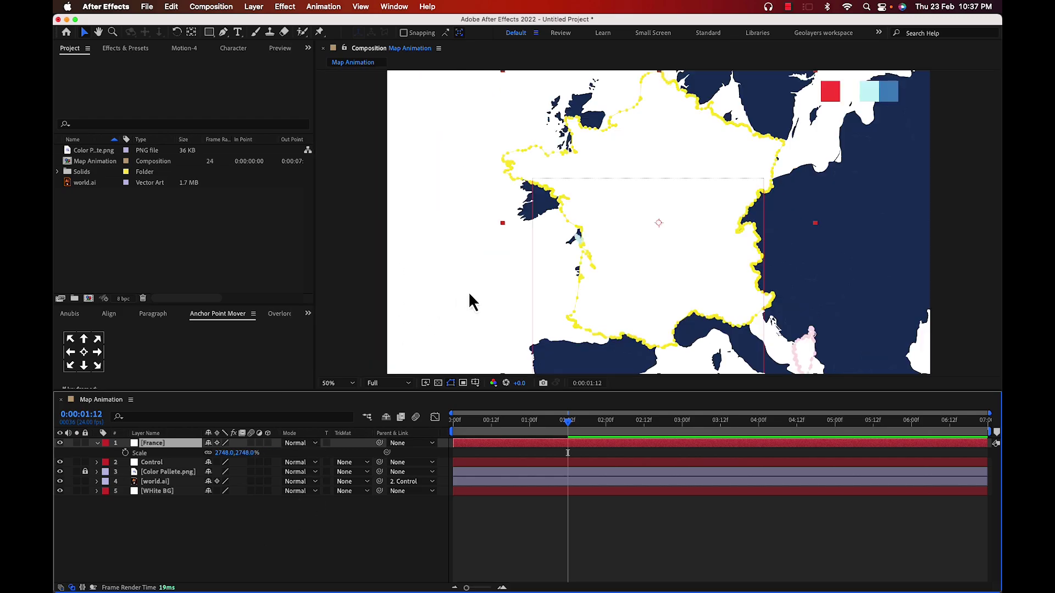
# Lock the Control layer and move the France shape down toward the country's location on the map
pyautogui.click(97, 443)
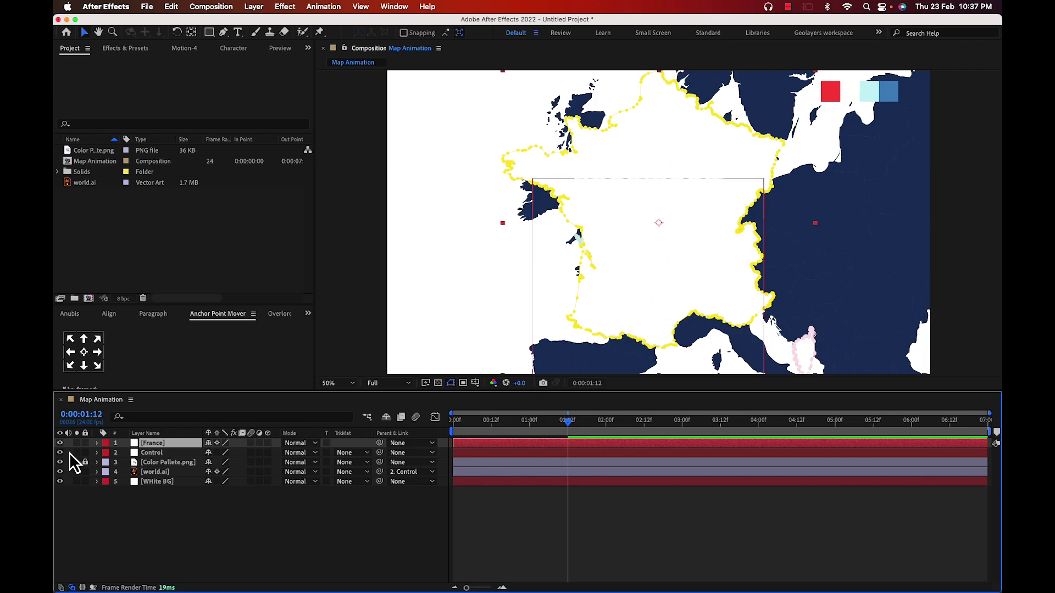
pyautogui.moveTo(87, 458); pyautogui.dragTo(87, 452)
pyautogui.moveTo(655, 268); pyautogui.dragTo(626, 339)
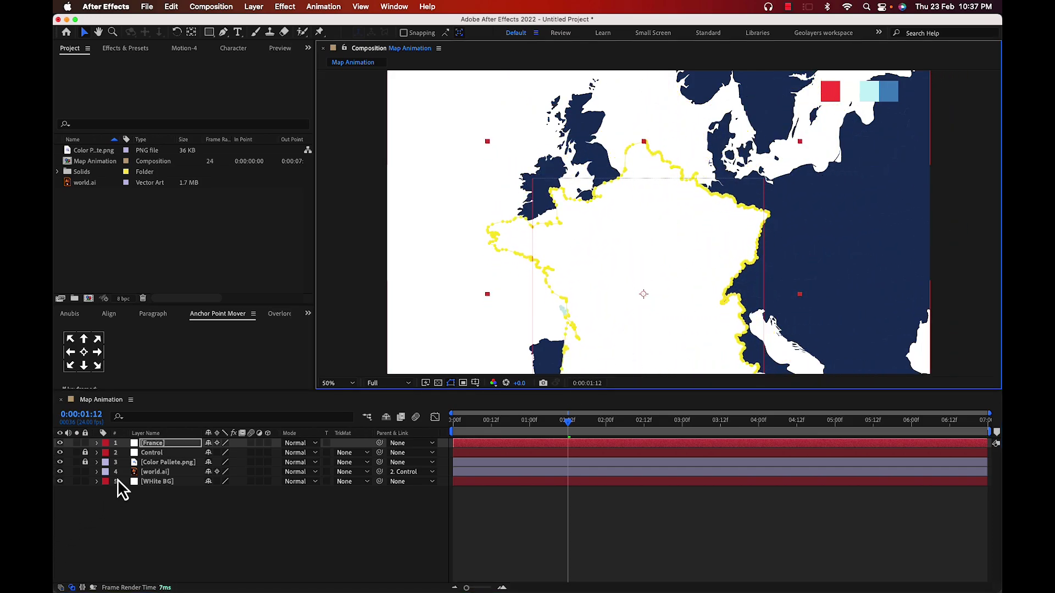
# Scale the France layer to 1295%, fit it over the country on the map and check the border alignment up close
pyautogui.press('s')
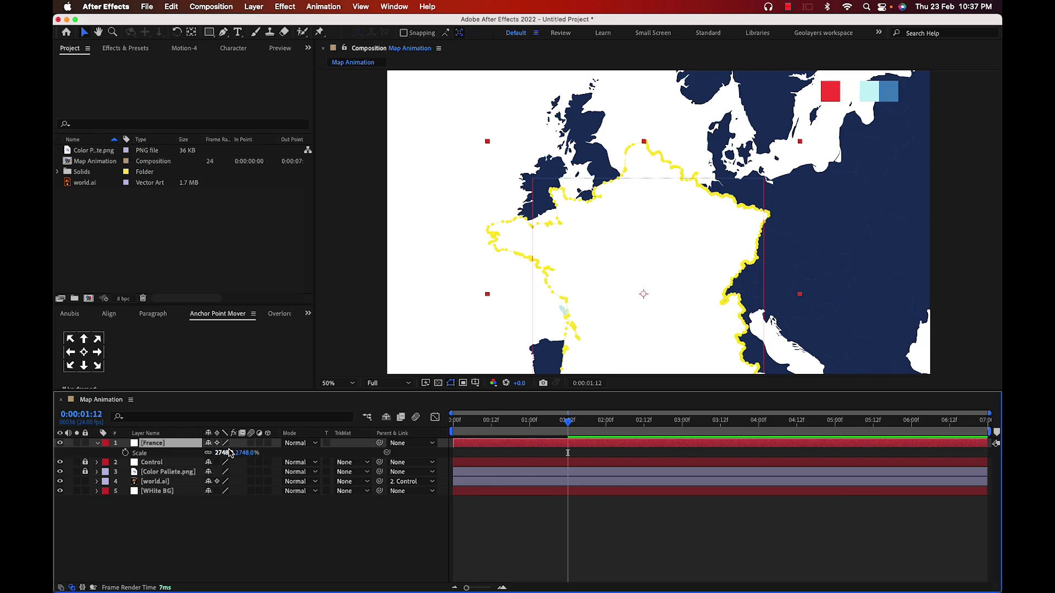
pyautogui.moveTo(228, 453); pyautogui.dragTo(65, 485)
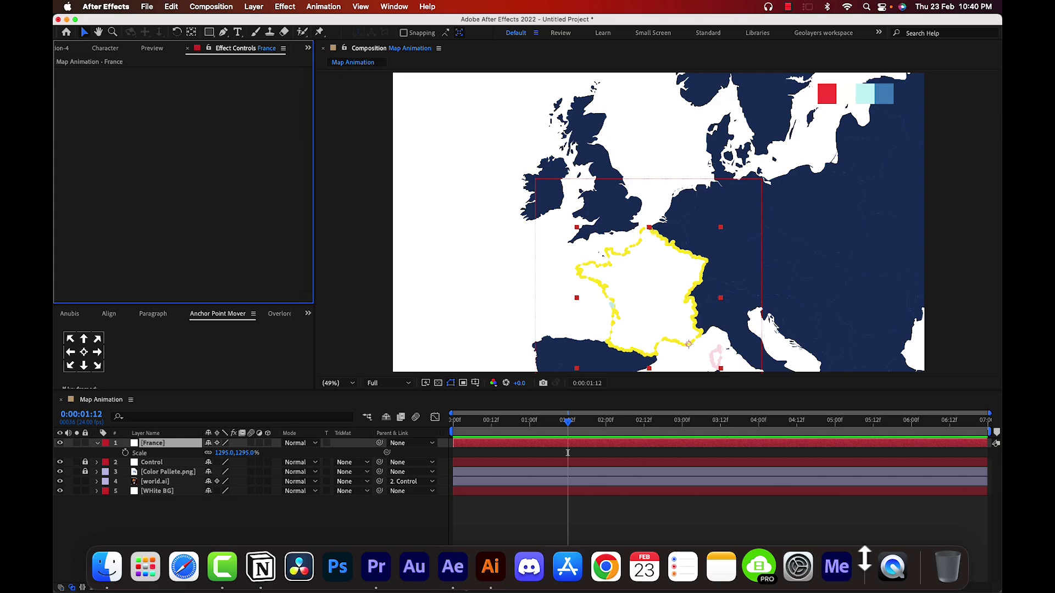
pyautogui.click(568, 452)
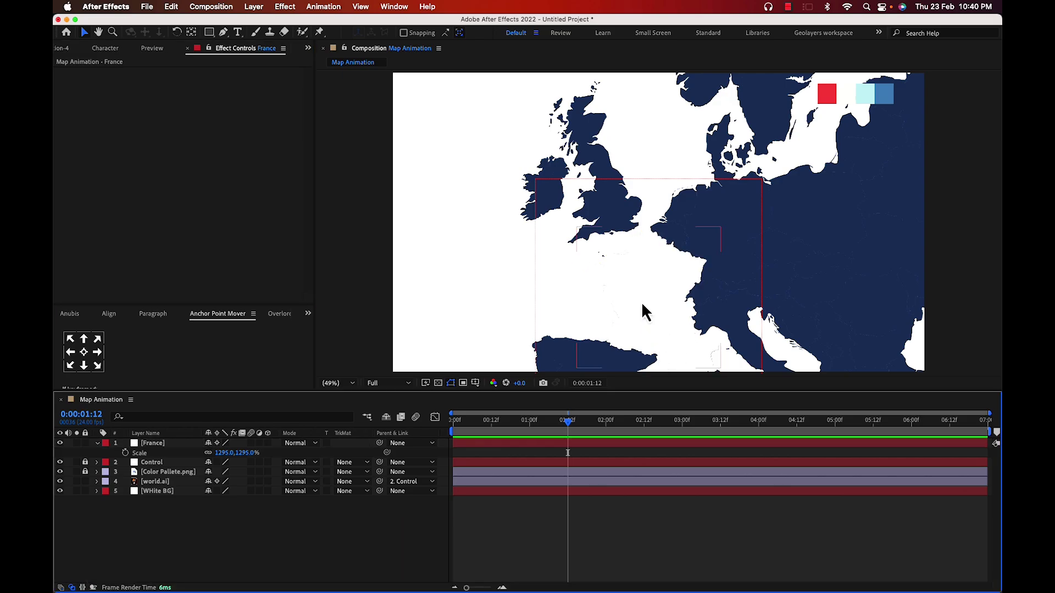
pyautogui.scroll(5, 618, 328)
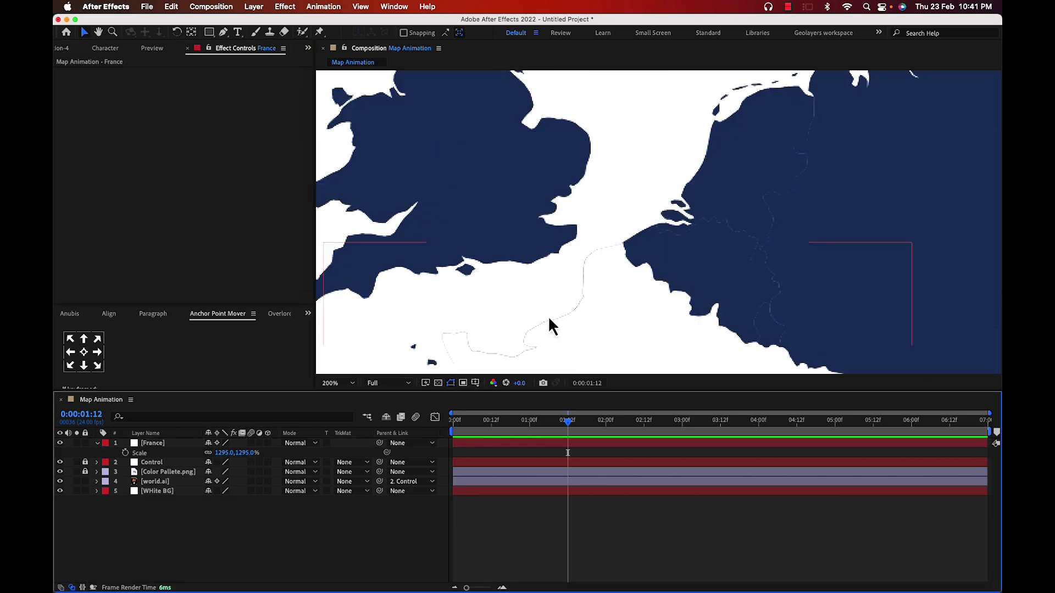
pyautogui.scroll(-3, 515, 332)
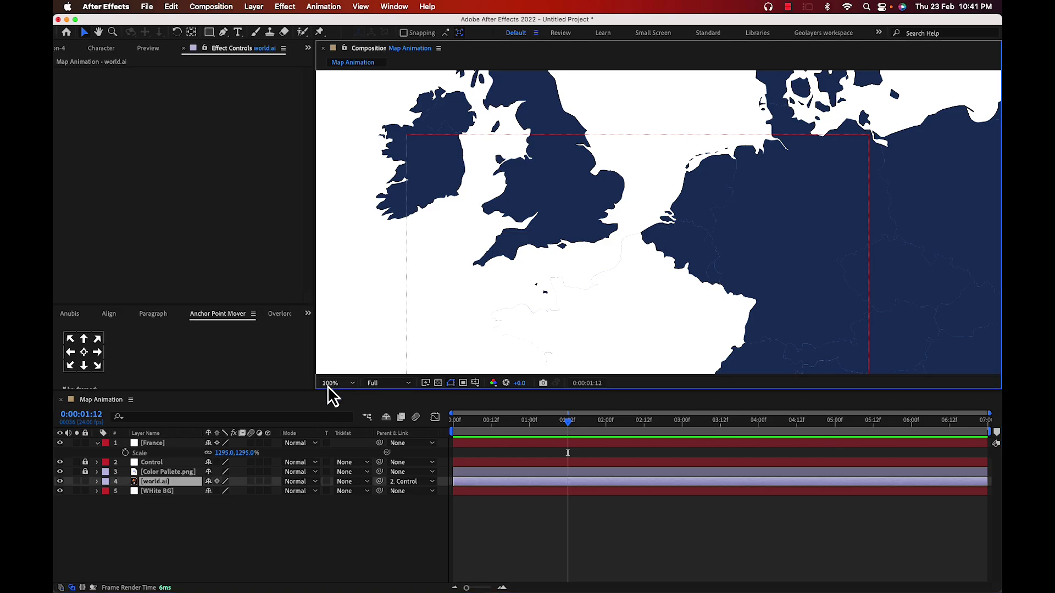
# Find the Fill effect and apply it to the France layer
pyautogui.hotkey('shift', '/')
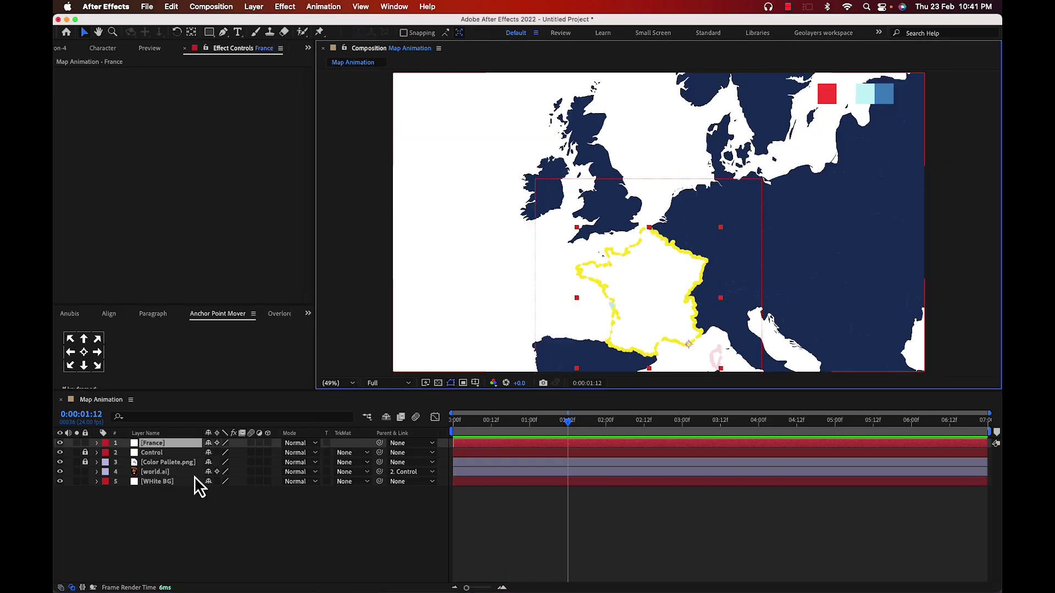
pyautogui.click(150, 444)
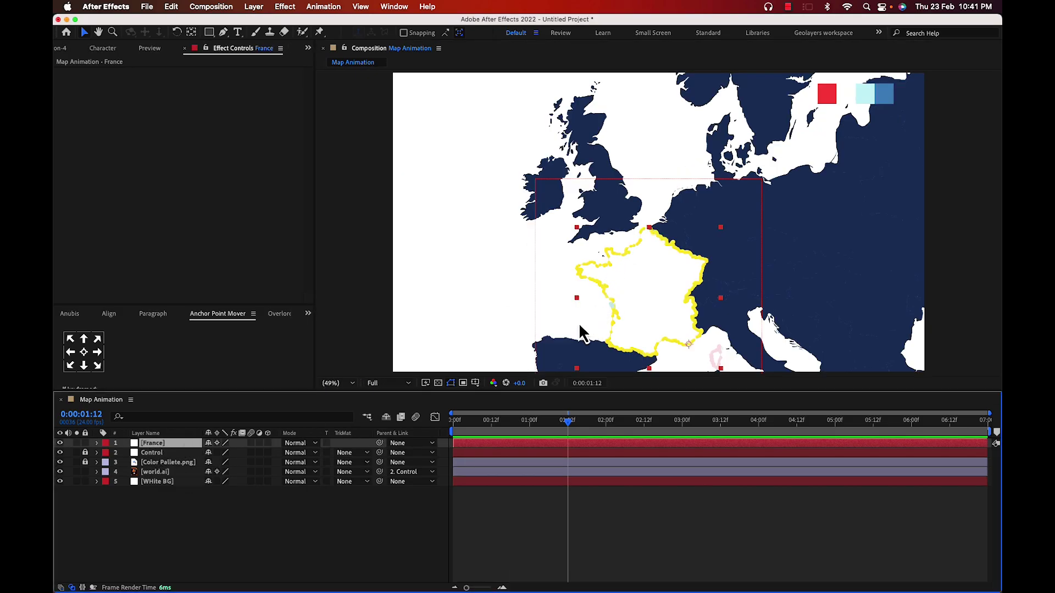
pyautogui.scroll(5, 111, 51)
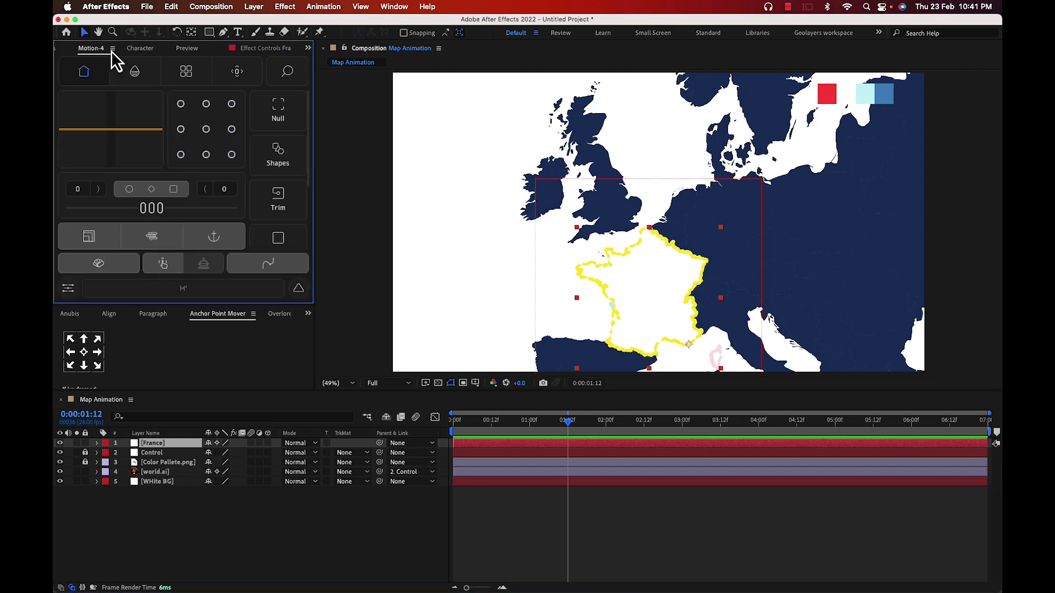
pyautogui.click(121, 53)
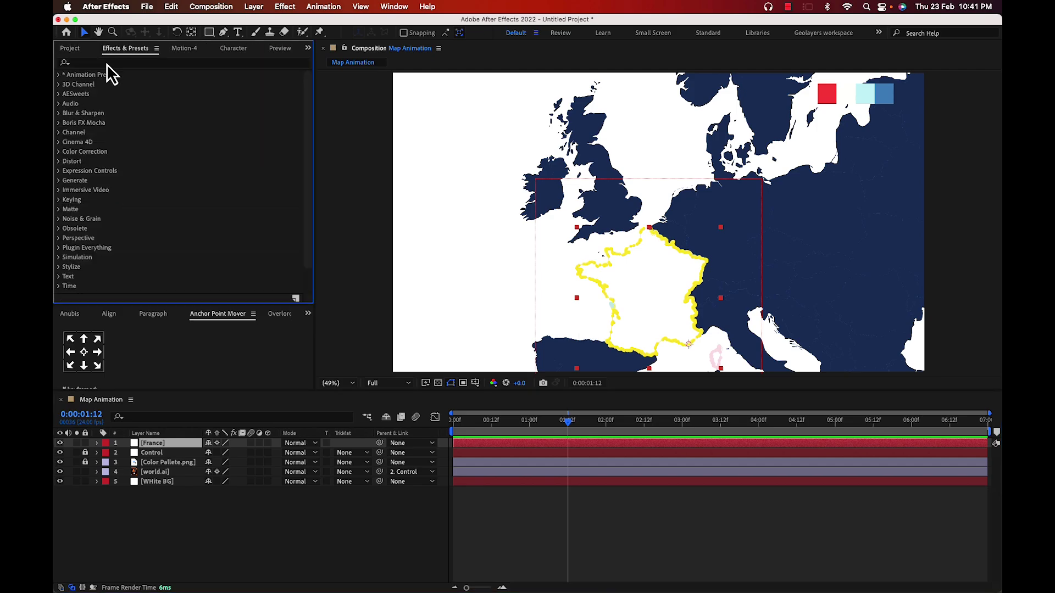
pyautogui.click(106, 64)
pyautogui.write('fill')
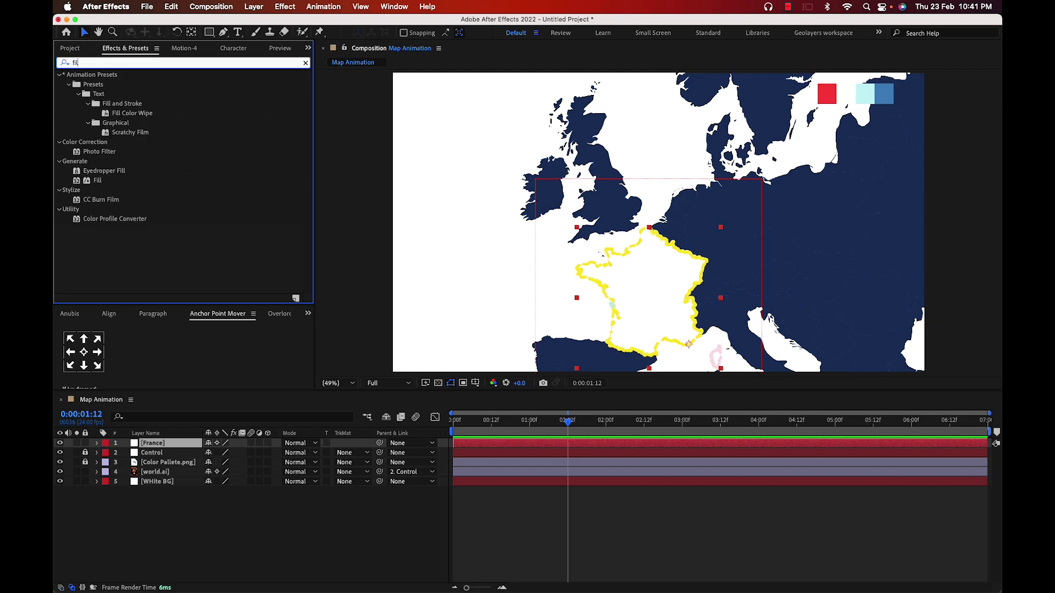
pyautogui.click(97, 142)
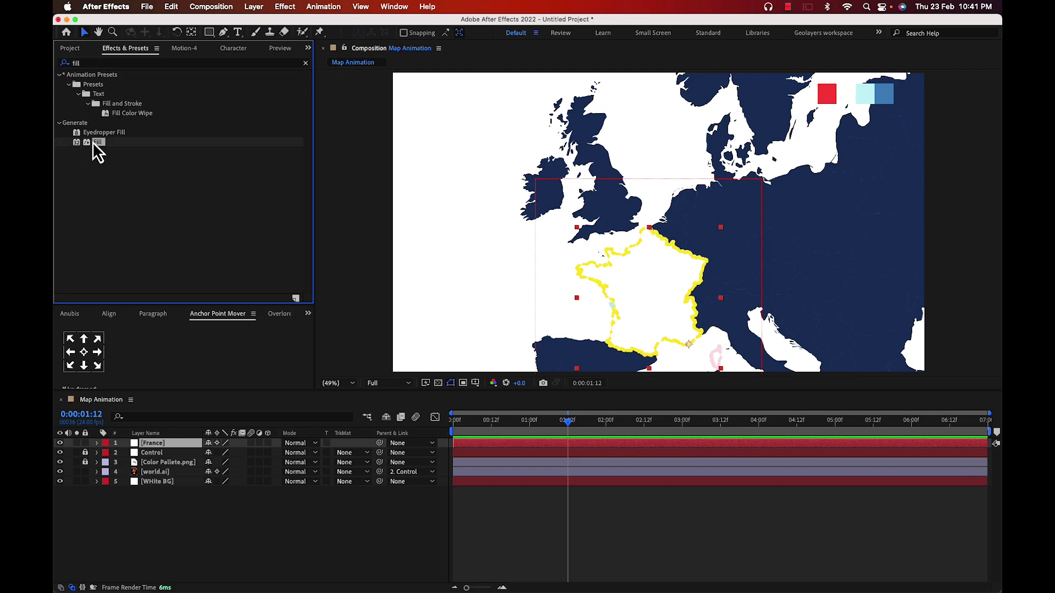
pyautogui.moveTo(109, 142); pyautogui.dragTo(667, 301)
# Set the France fill colour by sampling the medium blue swatch from the colour palette image, and deselect the layer
pyautogui.click(212, 101)
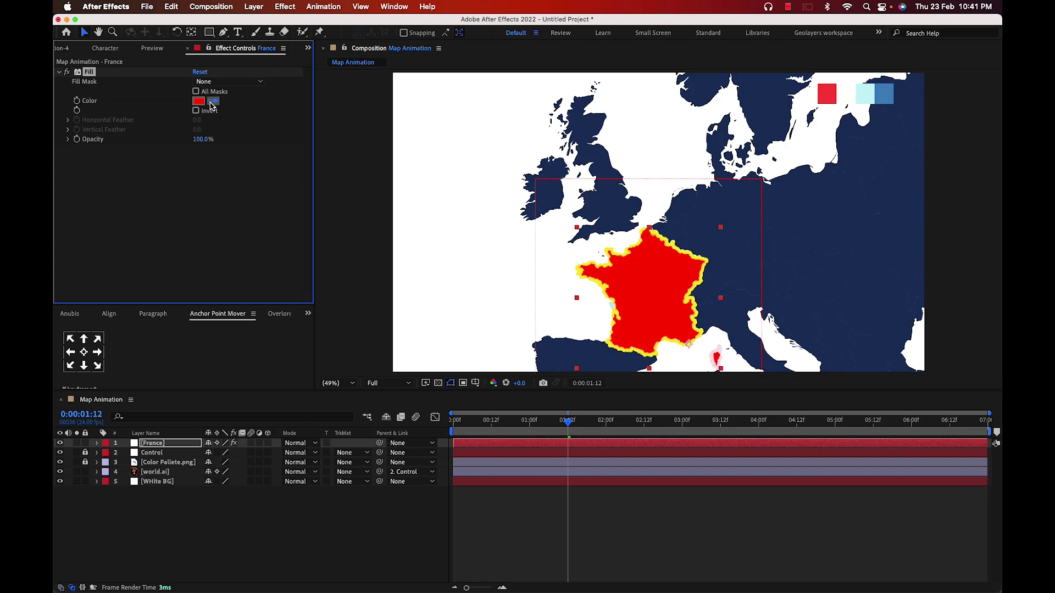
pyautogui.click(883, 95)
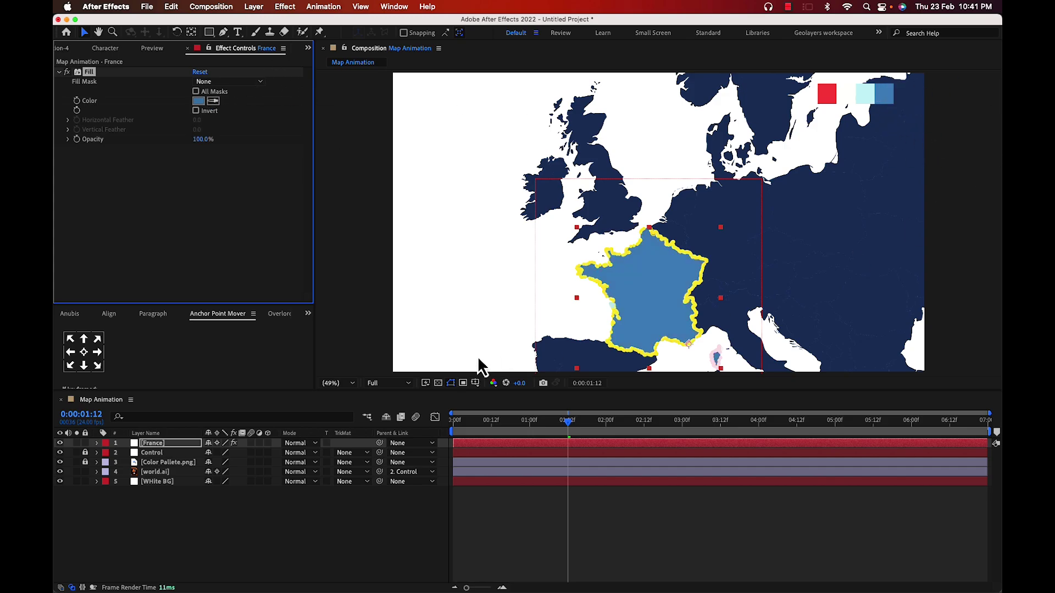
pyautogui.click(234, 547)
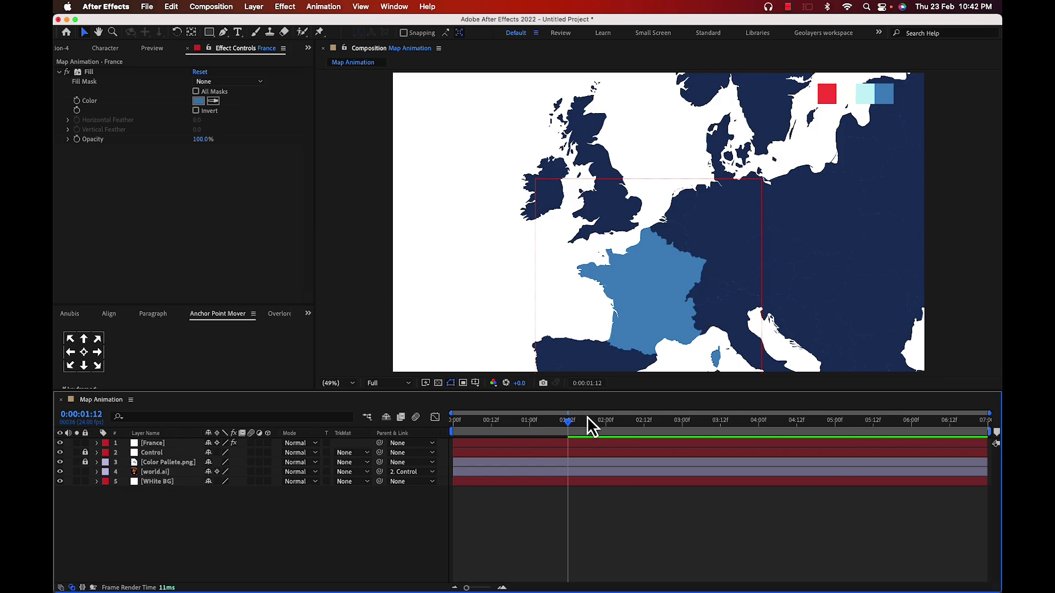
# Play the animation from the start and, at 0:00:02:05, parent the France layer to the Control layer
pyautogui.moveTo(566, 431); pyautogui.dragTo(405, 499)
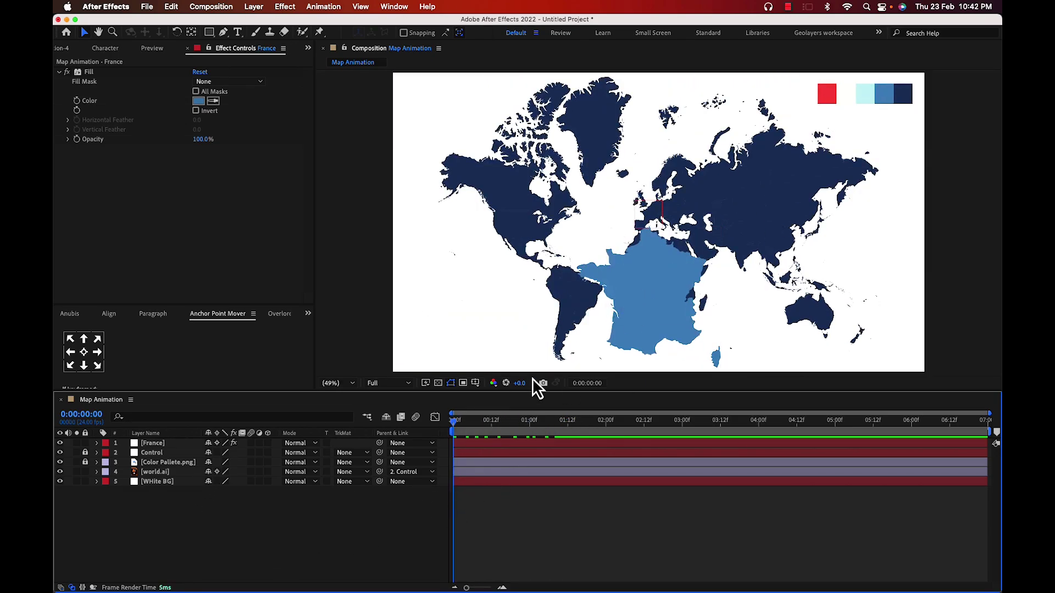
pyautogui.press('space')
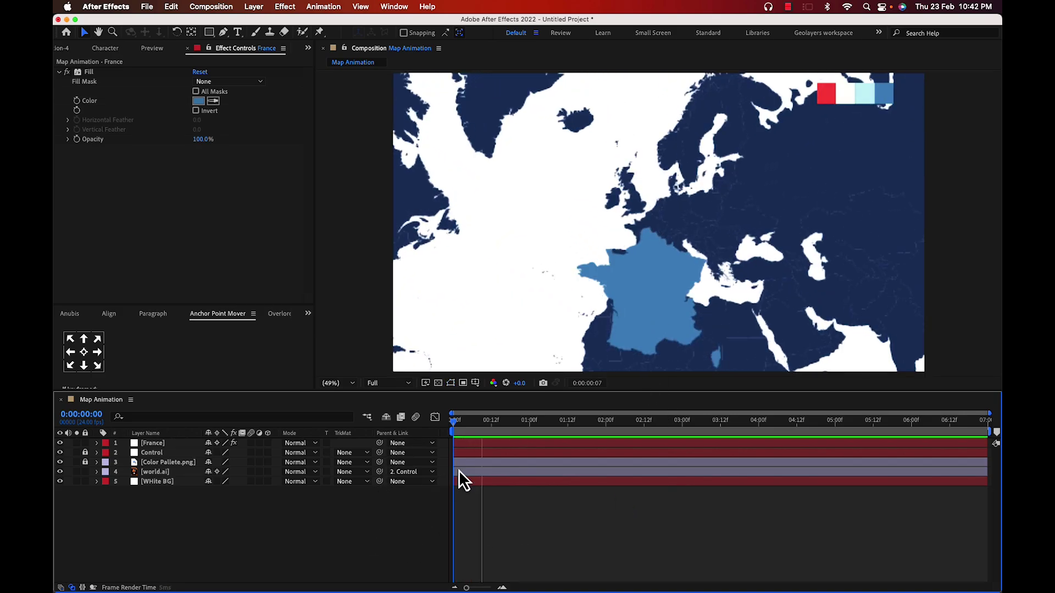
pyautogui.click(160, 444)
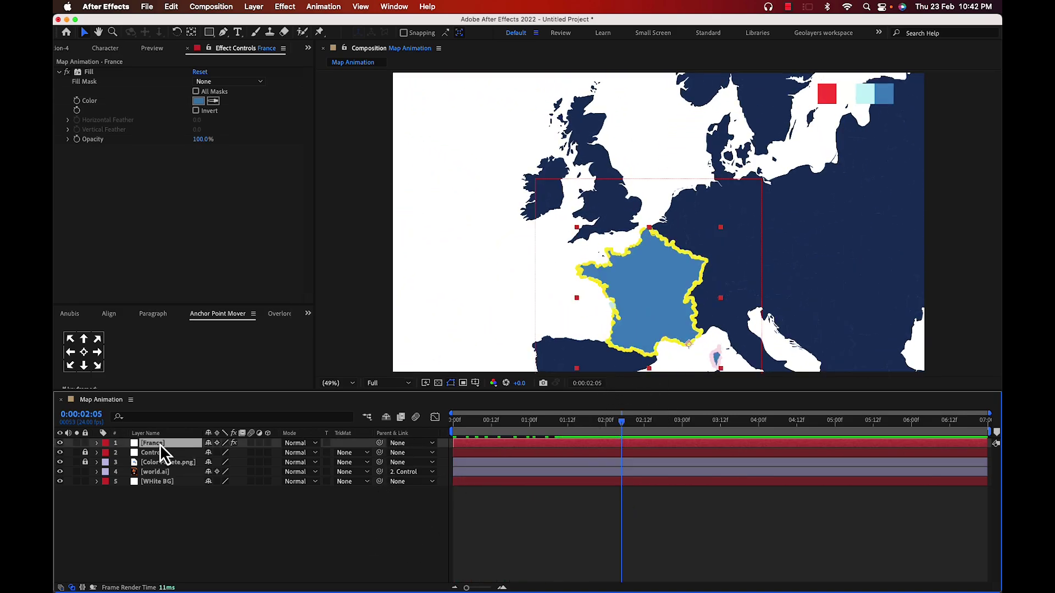
pyautogui.moveTo(380, 443); pyautogui.dragTo(177, 455)
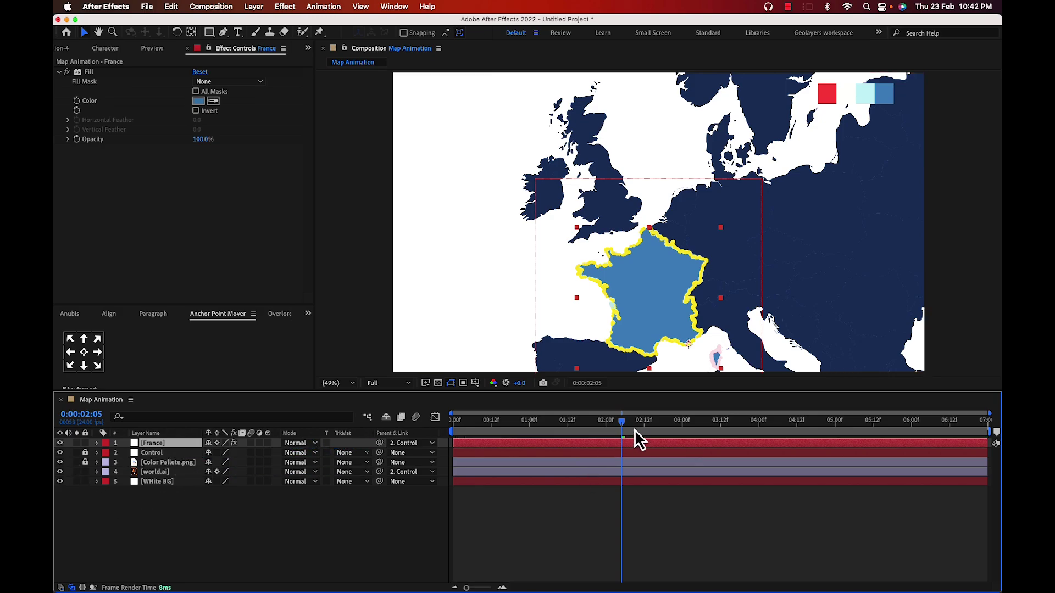
# Play back the animation from the start to check that France follows the map zoom
pyautogui.moveTo(634, 430); pyautogui.dragTo(325, 483)
pyautogui.click(335, 517)
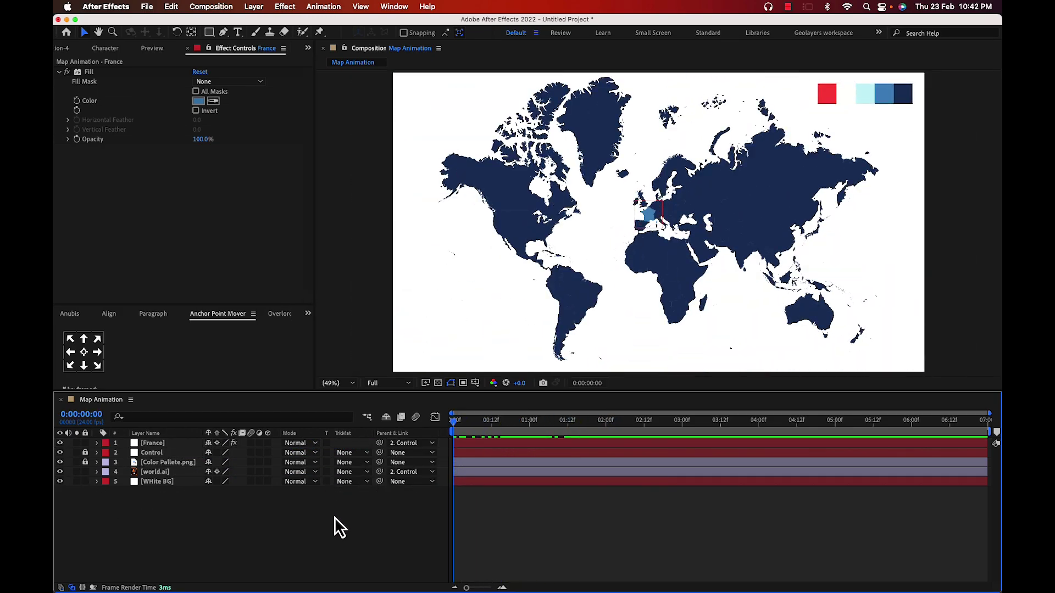
pyautogui.press('space')
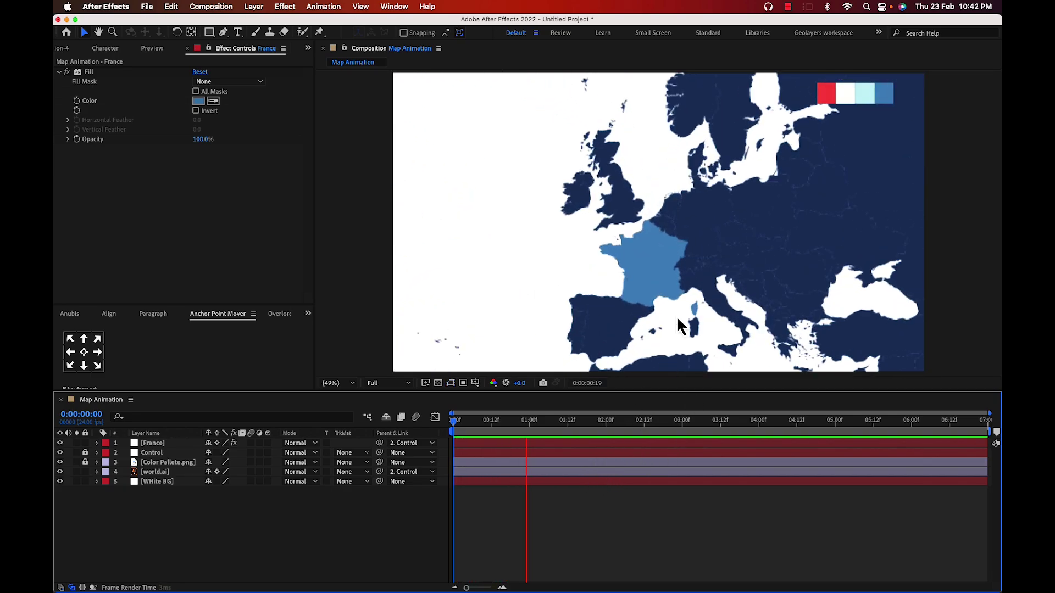
# Reveal the Control layer's keyframes and place the time indicator just after the zoom ends, at 0:00:01:14
pyautogui.moveTo(599, 432); pyautogui.dragTo(546, 473)
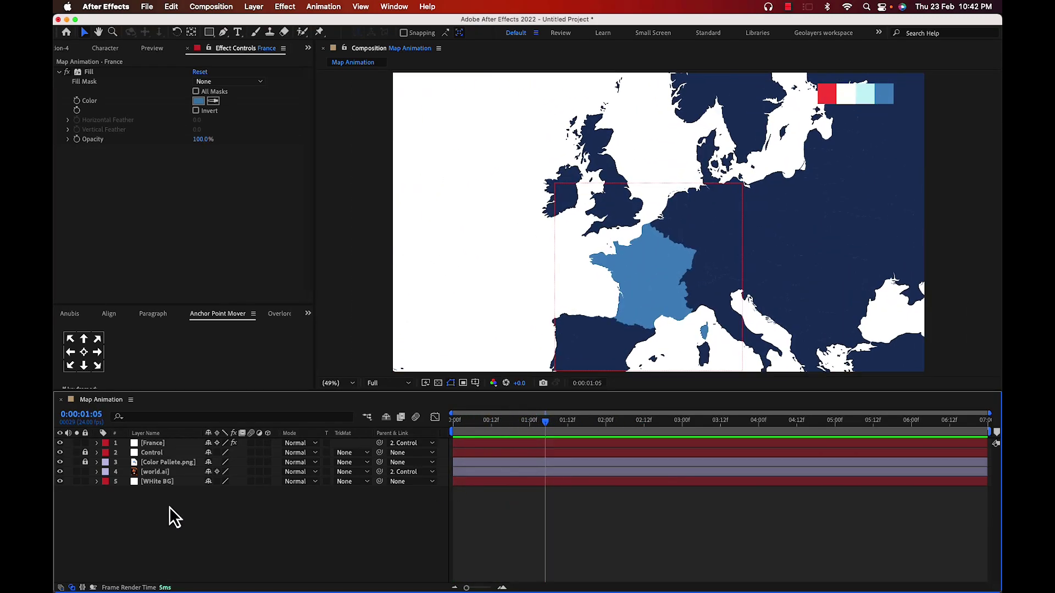
pyautogui.press('u')
pyautogui.moveTo(549, 430); pyautogui.dragTo(574, 484)
# Apply the Flicker preset to the France layer at 0:00:01:14 and reveal its opacity keyframes
pyautogui.click(147, 443)
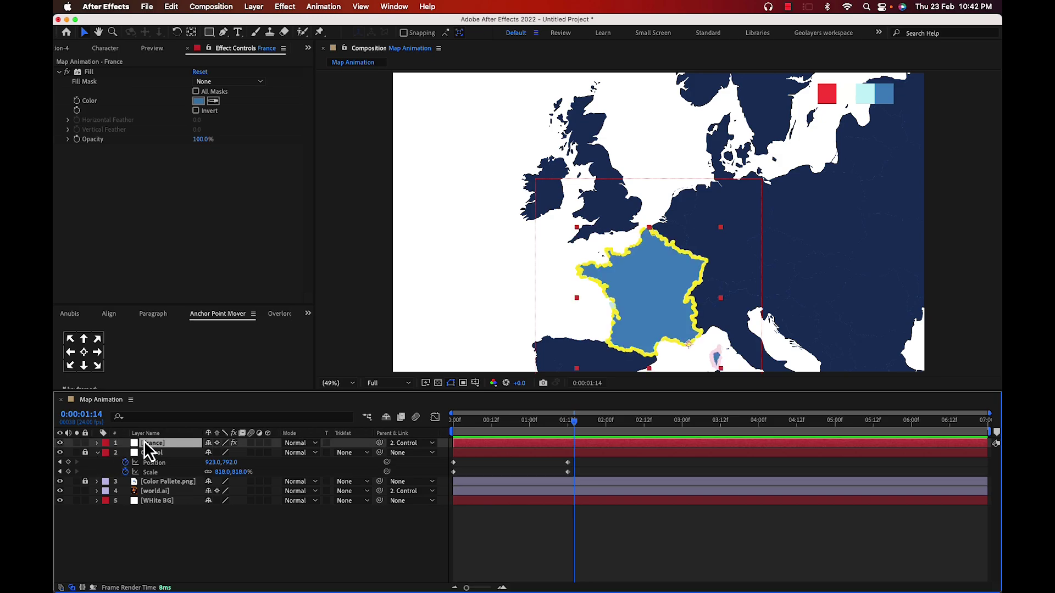
pyautogui.hotkey('ctrl', 'space')
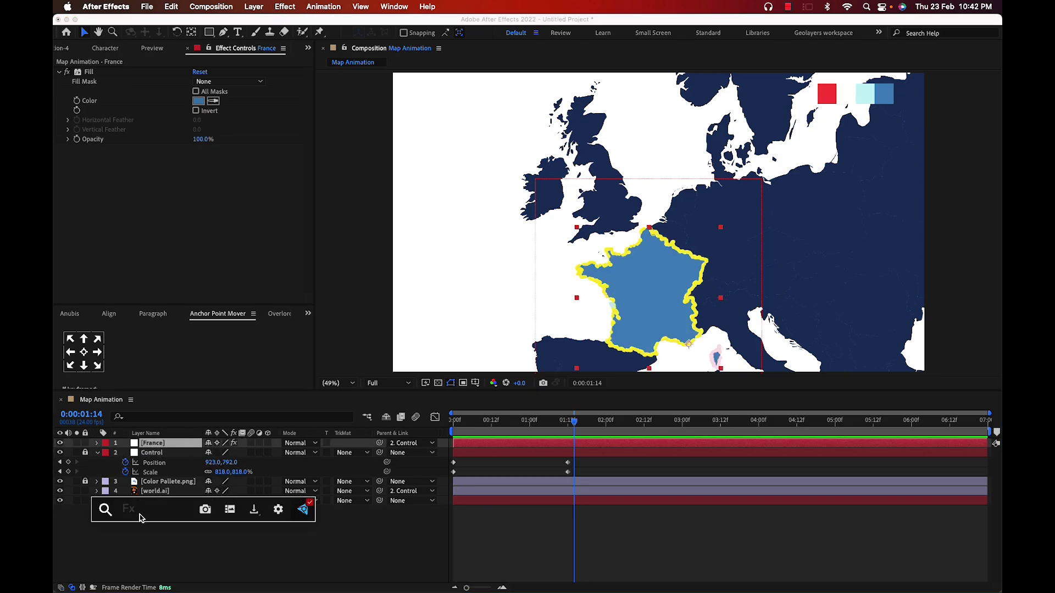
pyautogui.write('Flick')
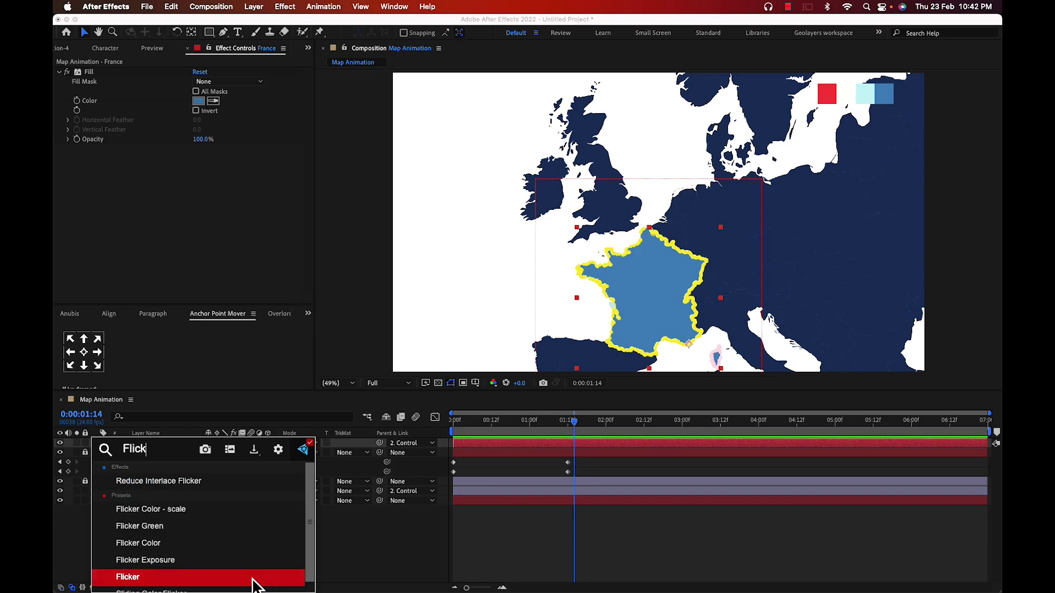
pyautogui.click(183, 577)
pyautogui.click(175, 444)
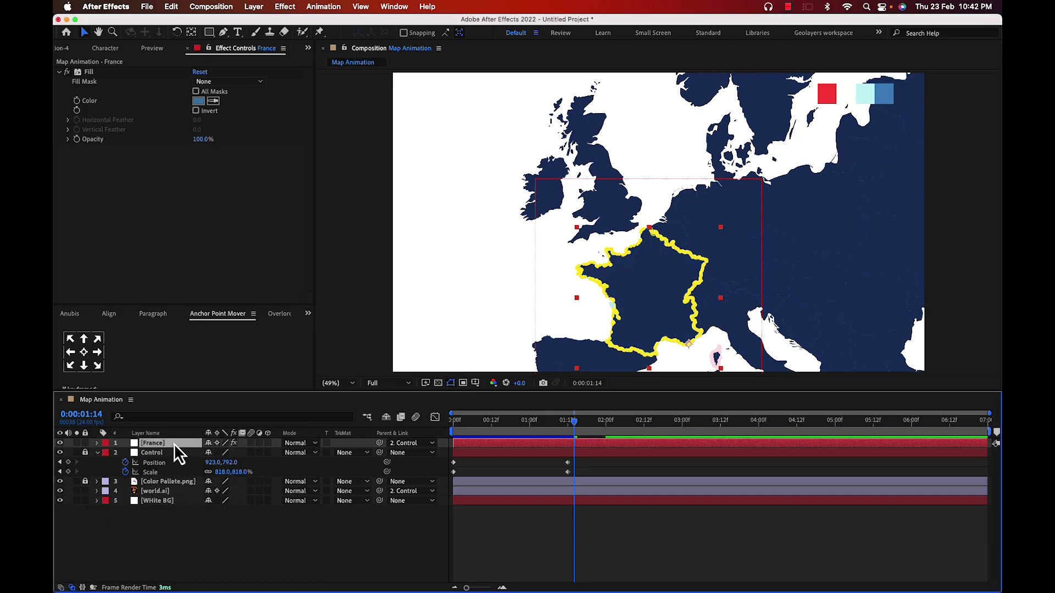
pyautogui.press('u')
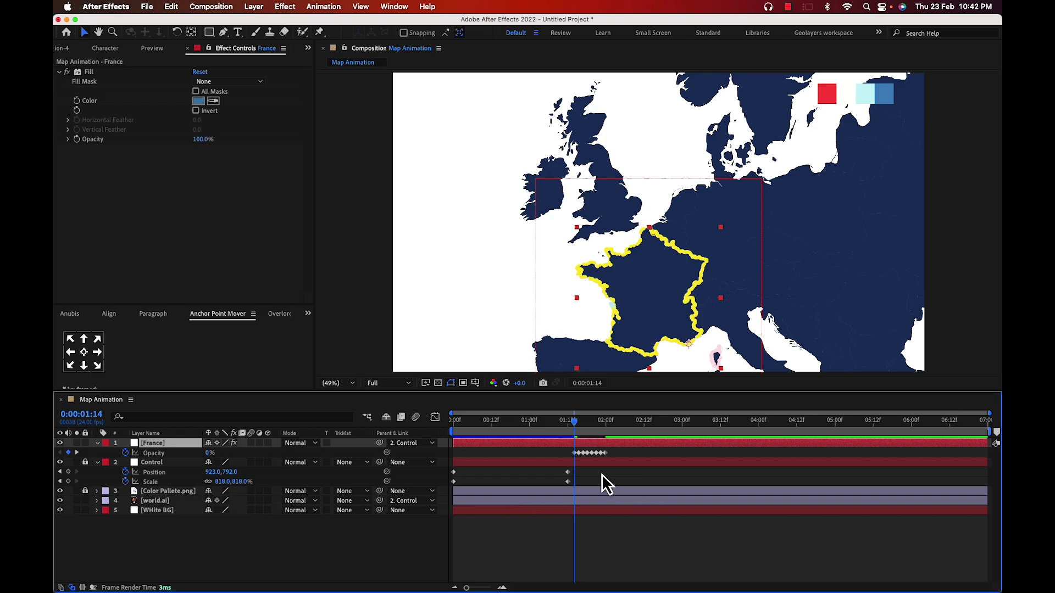
# Zoom in on the France layer's opacity keyframes and examine the flicker around 0:00:01:14
pyautogui.press('=')
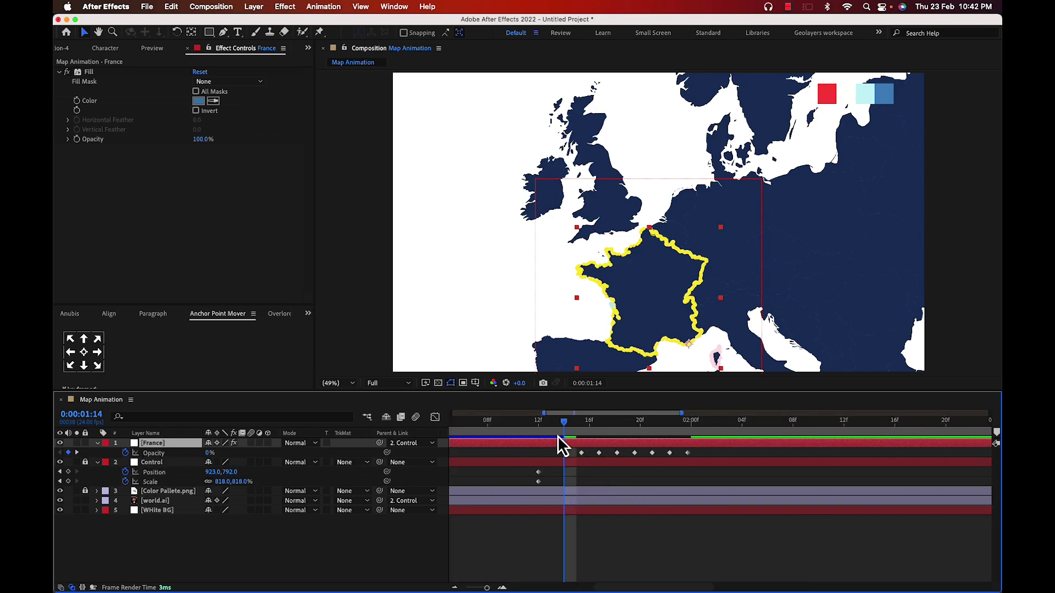
pyautogui.moveTo(566, 430); pyautogui.dragTo(566, 468)
pyautogui.press('space')
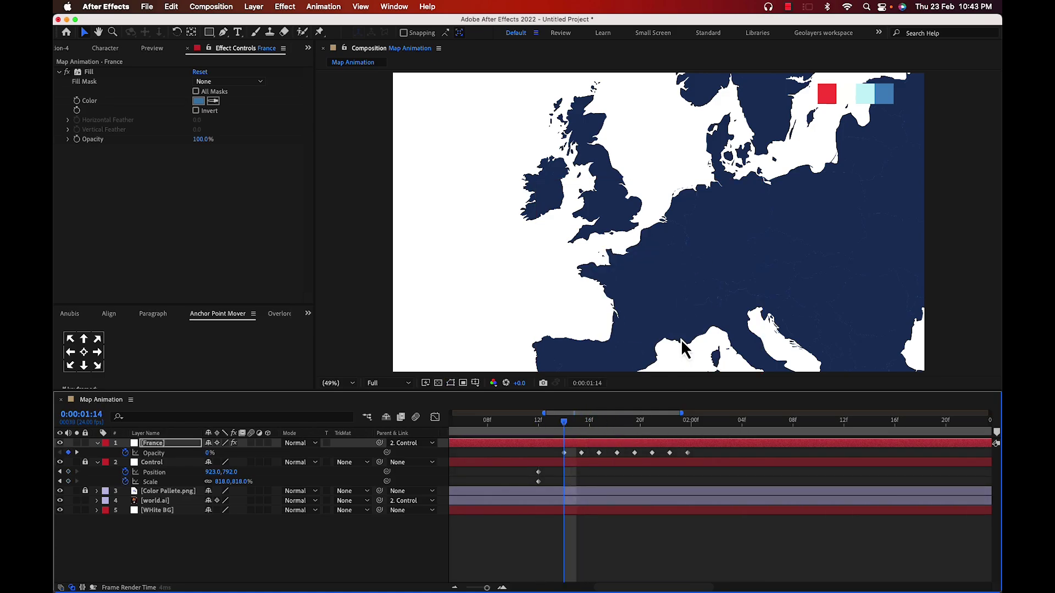
pyautogui.moveTo(634, 450); pyautogui.dragTo(501, 496)
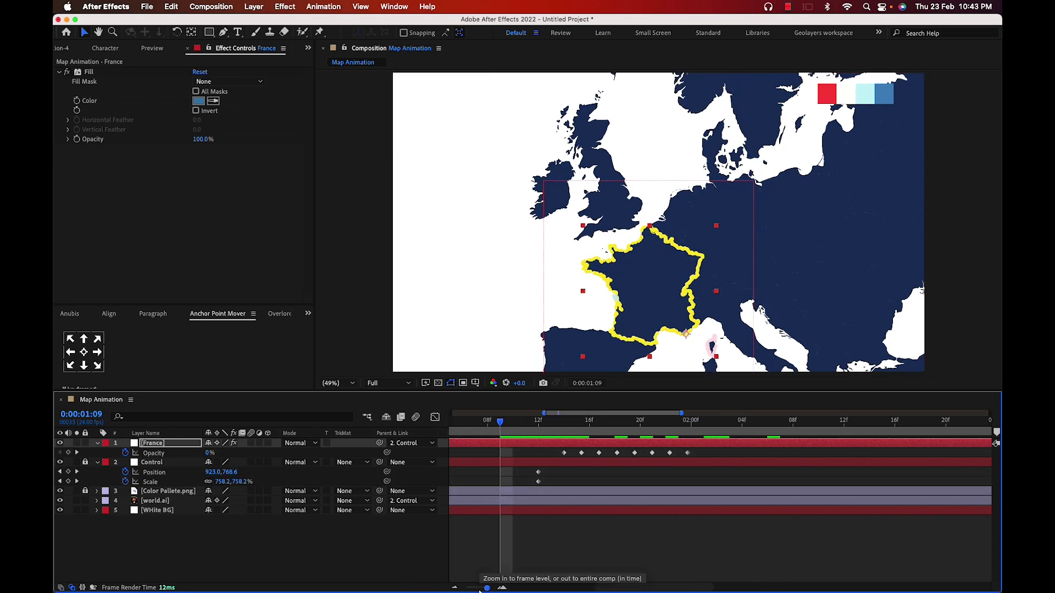
# Collapse the layers' keyframes and play the animation from the start to check how France flickers on after the zoom
pyautogui.moveTo(476, 589); pyautogui.dragTo(466, 589)
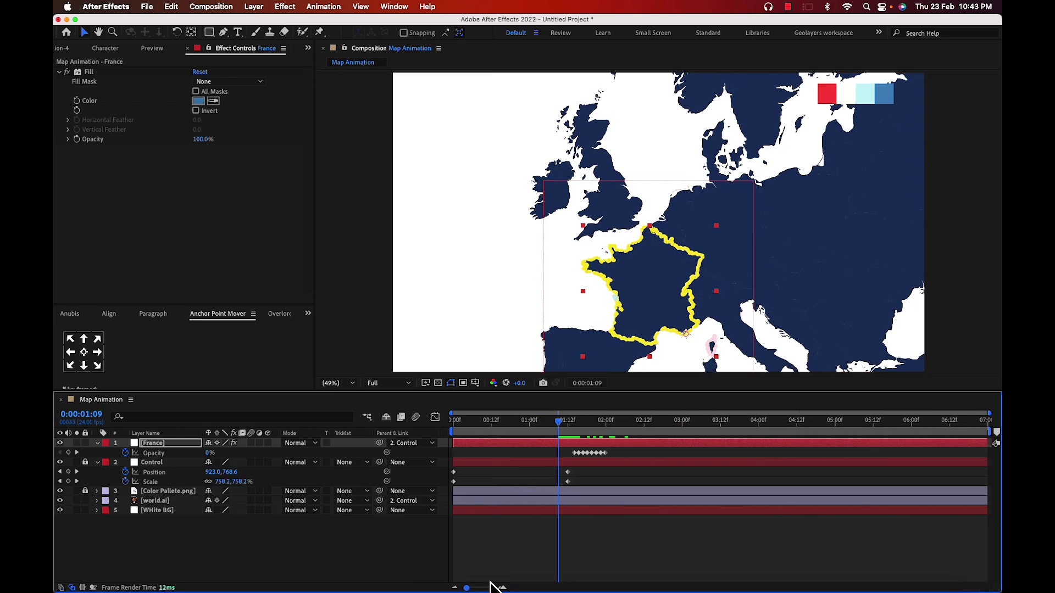
pyautogui.click(584, 570)
pyautogui.press('m')
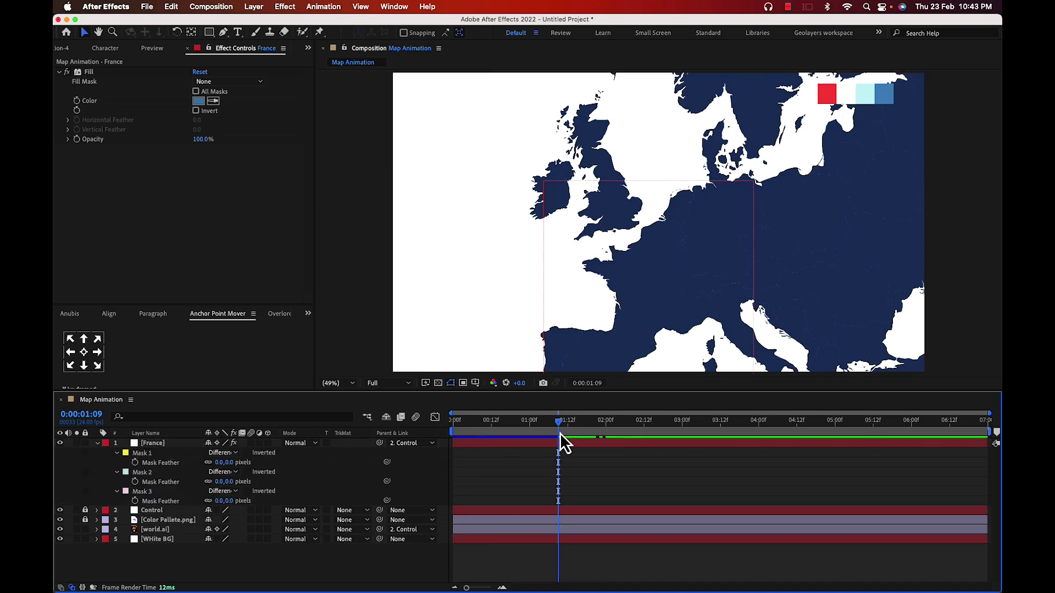
pyautogui.press('m')
pyautogui.moveTo(563, 427); pyautogui.dragTo(410, 477)
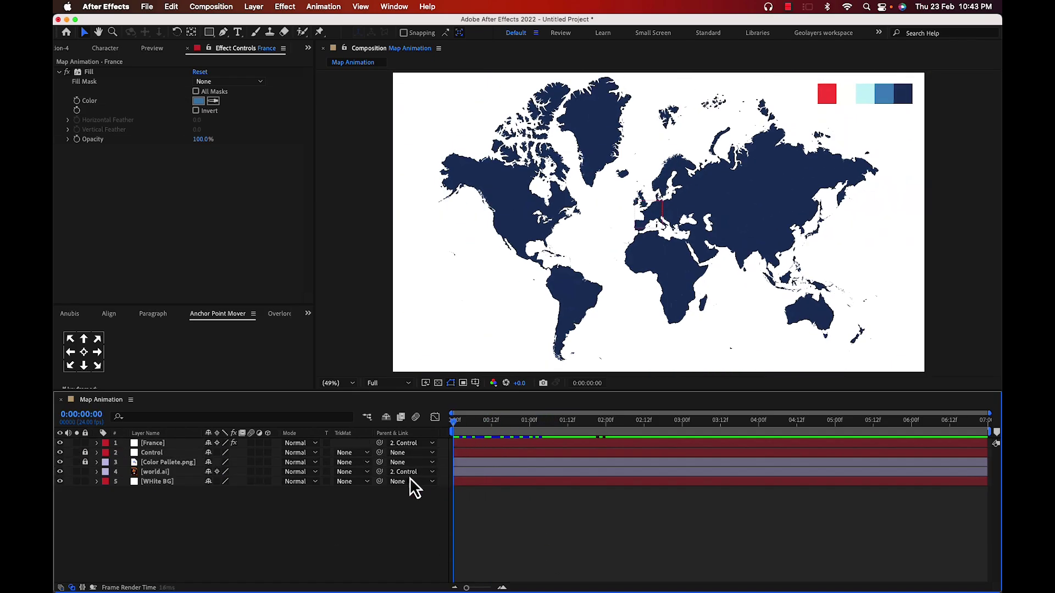
pyautogui.press('space')
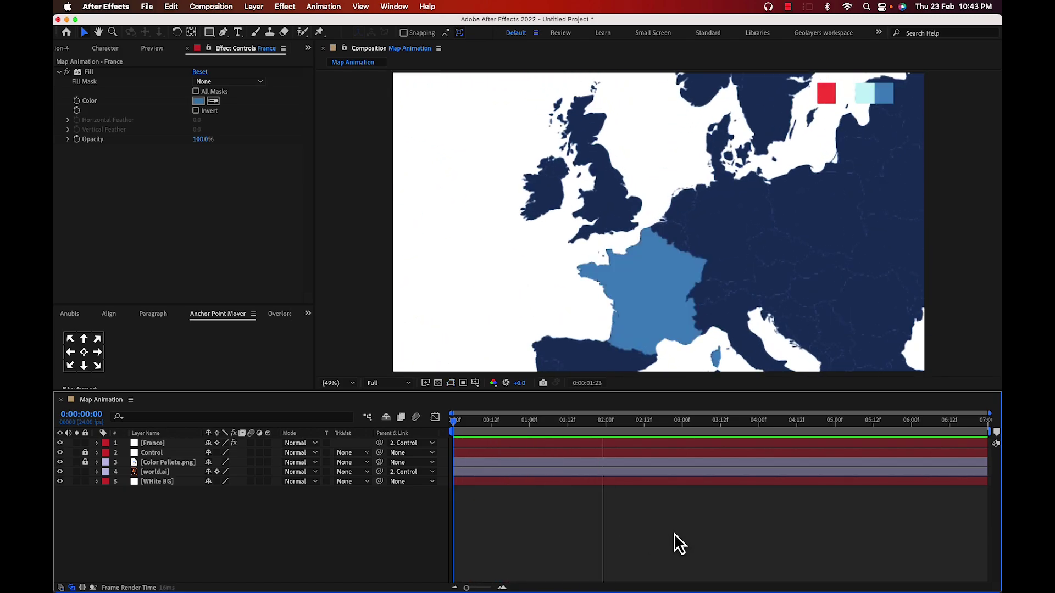
pyautogui.press('space')
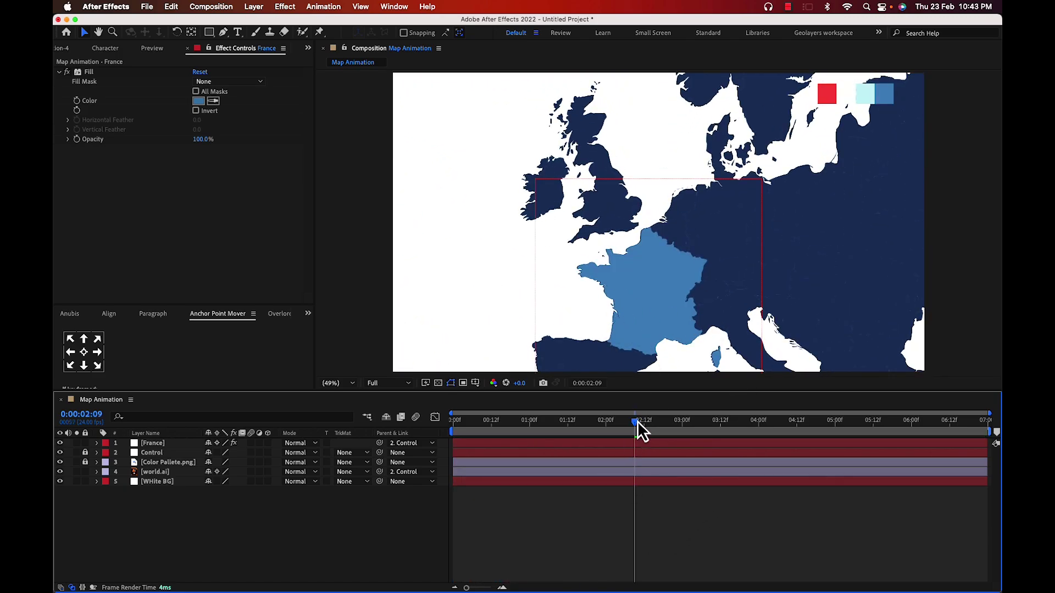
# Move the France layer's opacity keyframes as a group to start at about 0:00:01:22, and preview the new timing
pyautogui.moveTo(637, 420)
pyautogui.mouseDown()
pyautogui.moveTo(631, 434)
pyautogui.moveTo(634, 423)
pyautogui.mouseUp()
pyautogui.press('u')
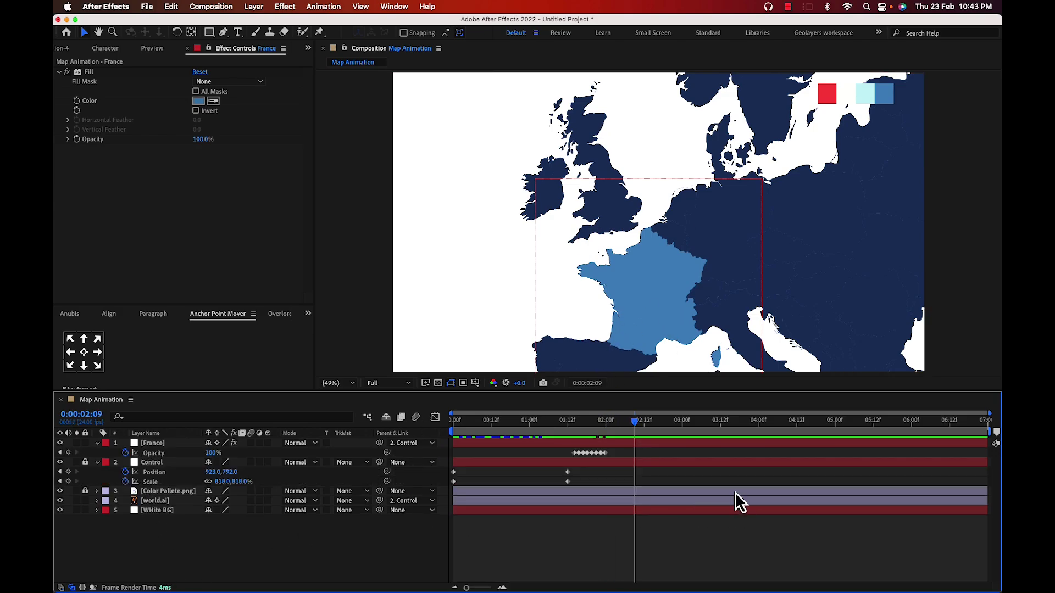
pyautogui.moveTo(636, 435); pyautogui.dragTo(570, 492)
pyautogui.click(546, 457)
pyautogui.press('space')
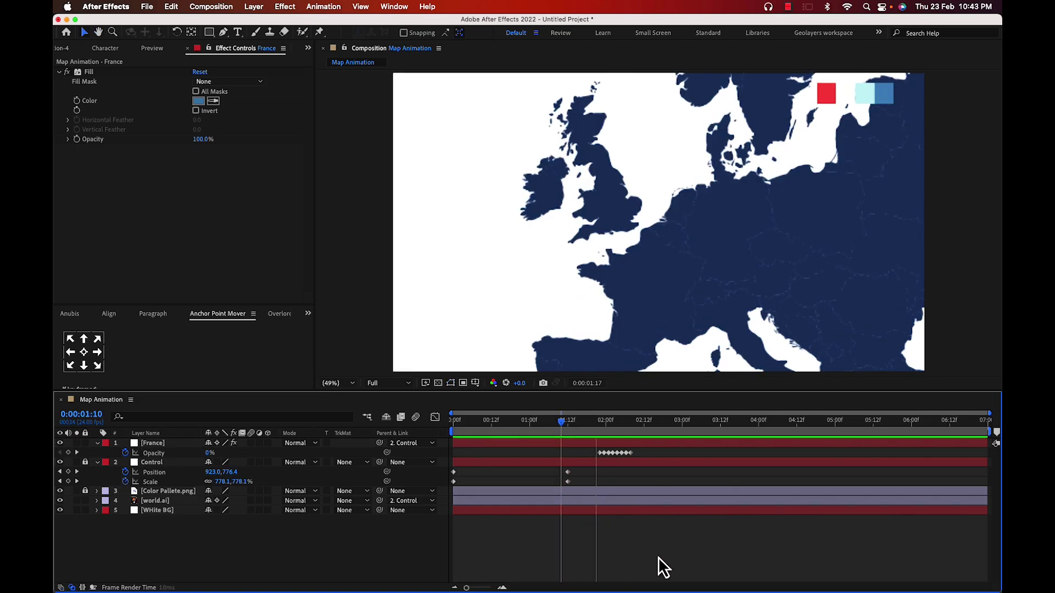
pyautogui.press('space')
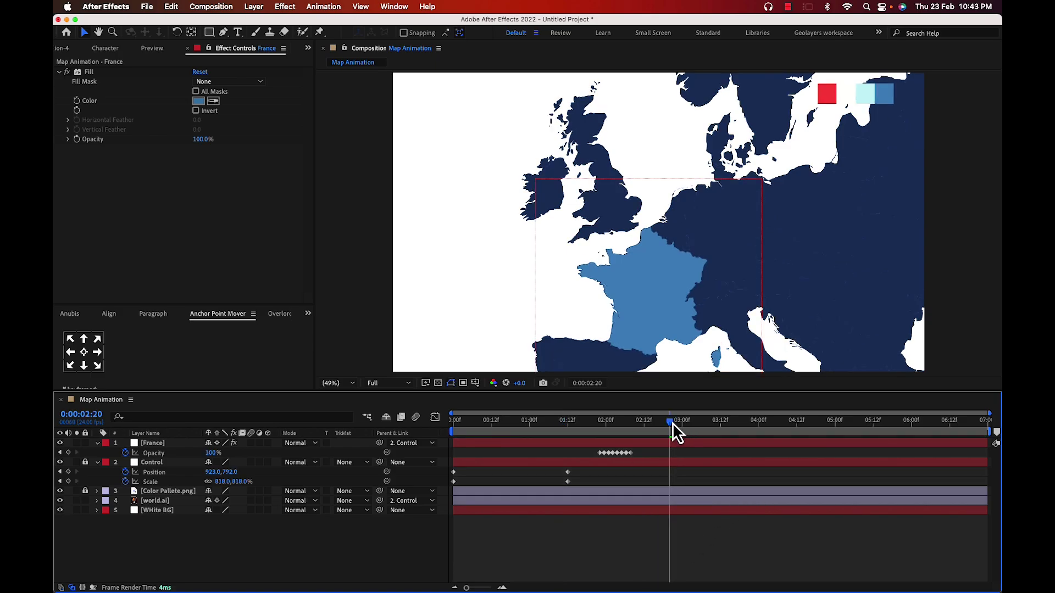
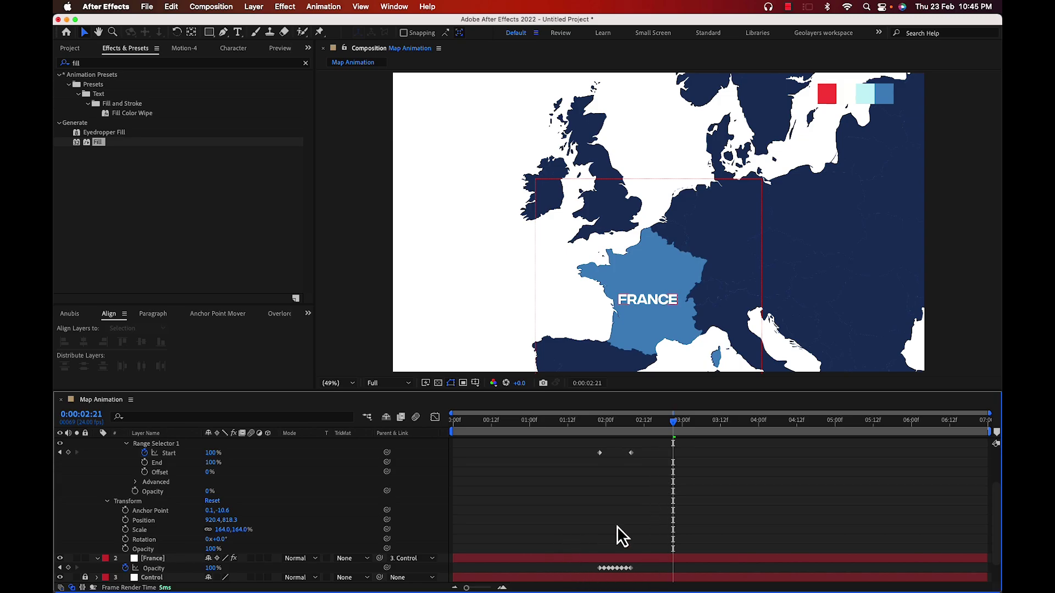
# Collapse the expanded layer properties, then unlock the Control layer and reveal its Position and Scale keyframes
pyautogui.scroll(-2, 526, 541)
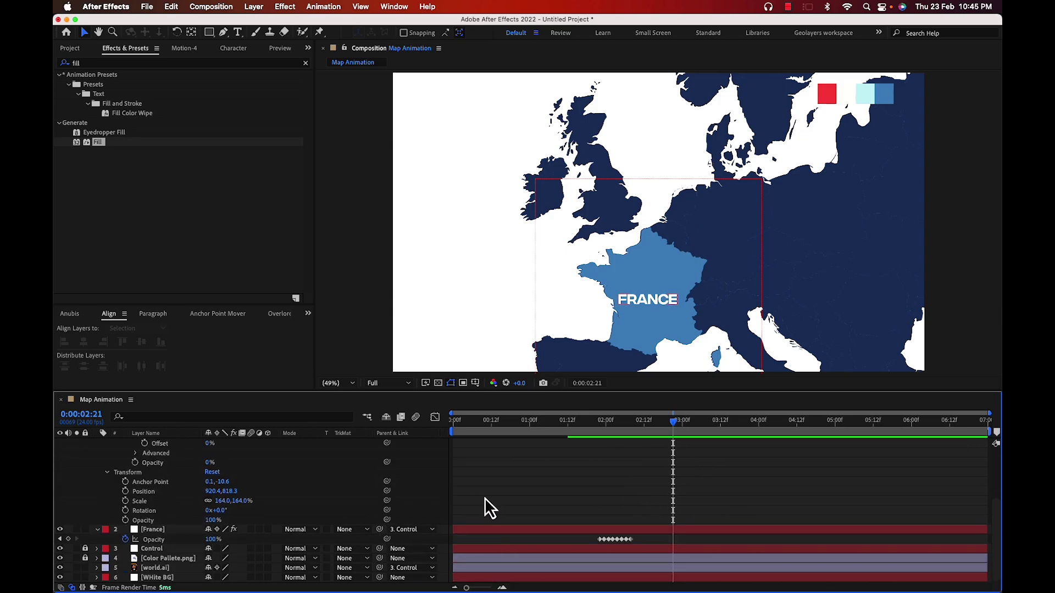
pyautogui.press('f')
pyautogui.press('f')
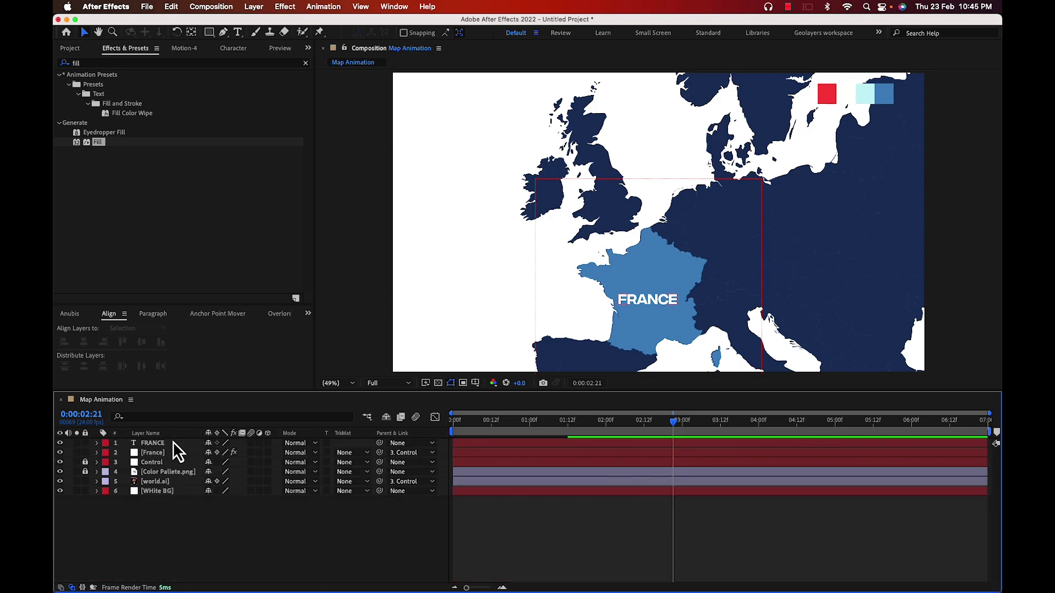
pyautogui.click(153, 454)
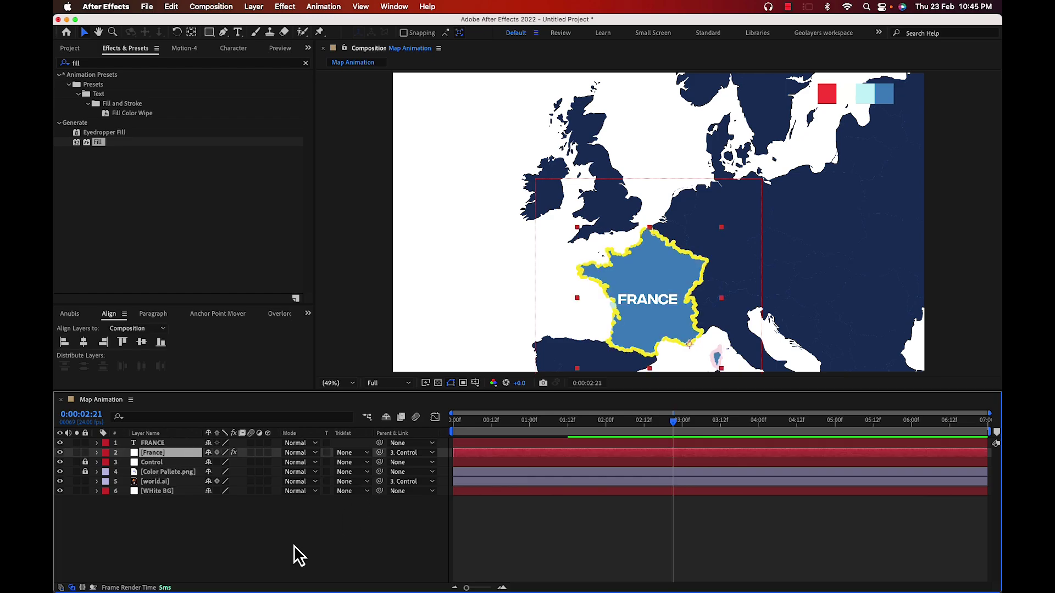
pyautogui.click(155, 512)
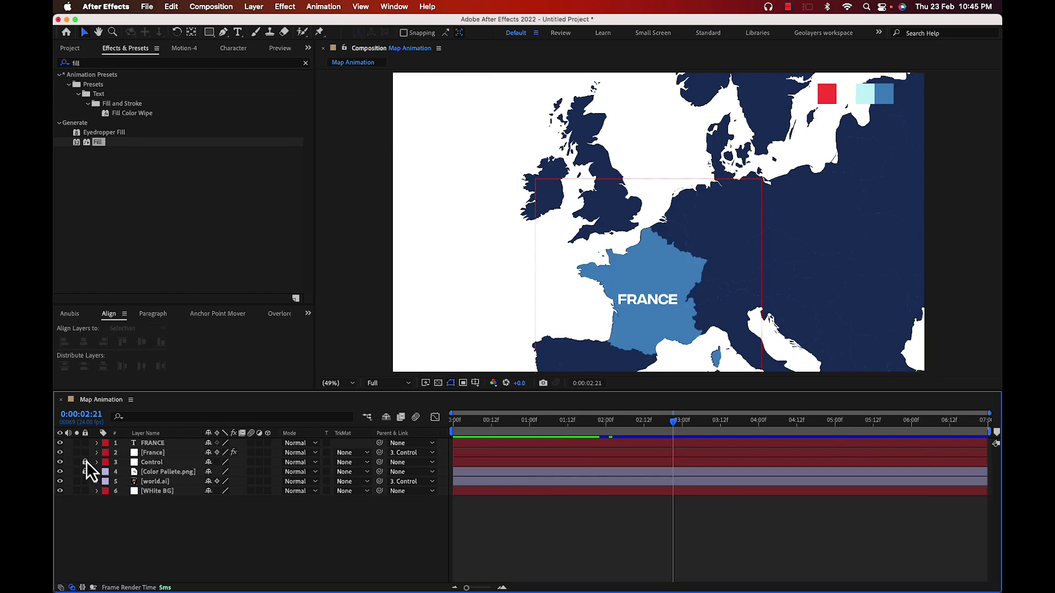
pyautogui.click(155, 462)
pyautogui.press('u')
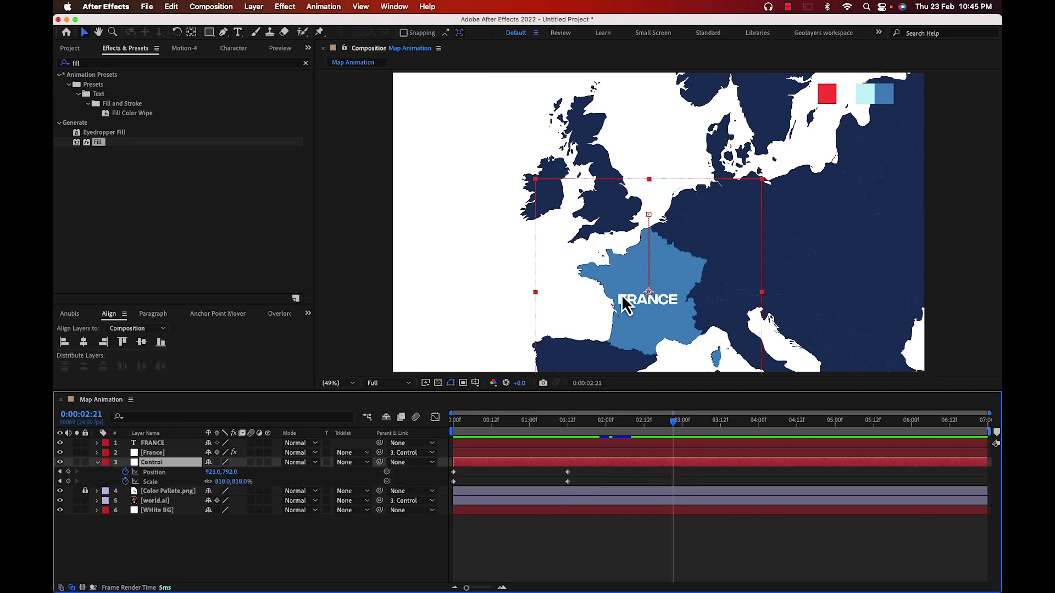
# Undo the accidental shift of the map and lock the world.ai layer
pyautogui.moveTo(503, 265); pyautogui.dragTo(519, 318)
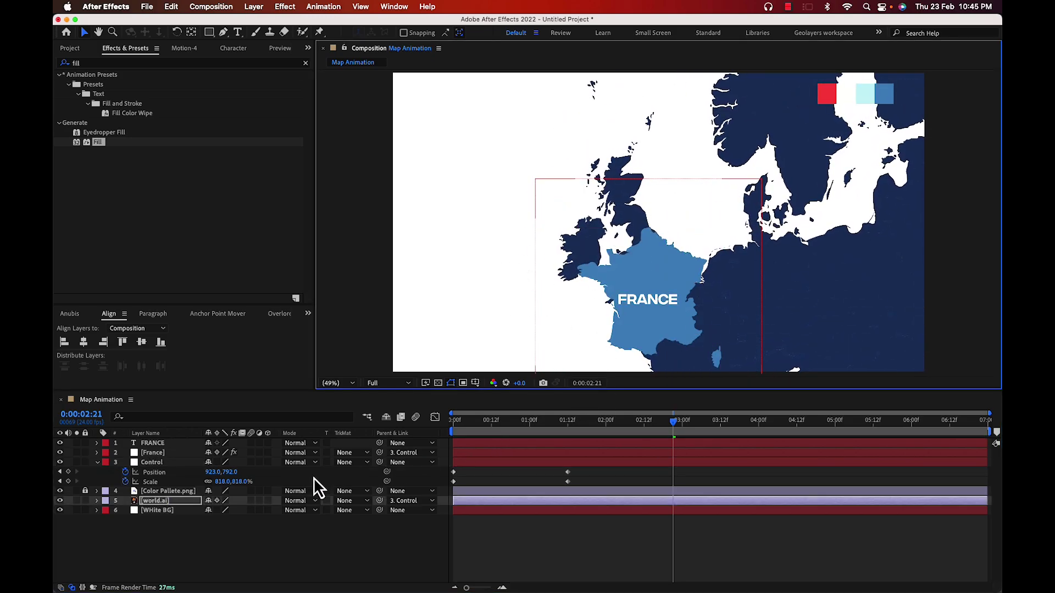
pyautogui.click(160, 463)
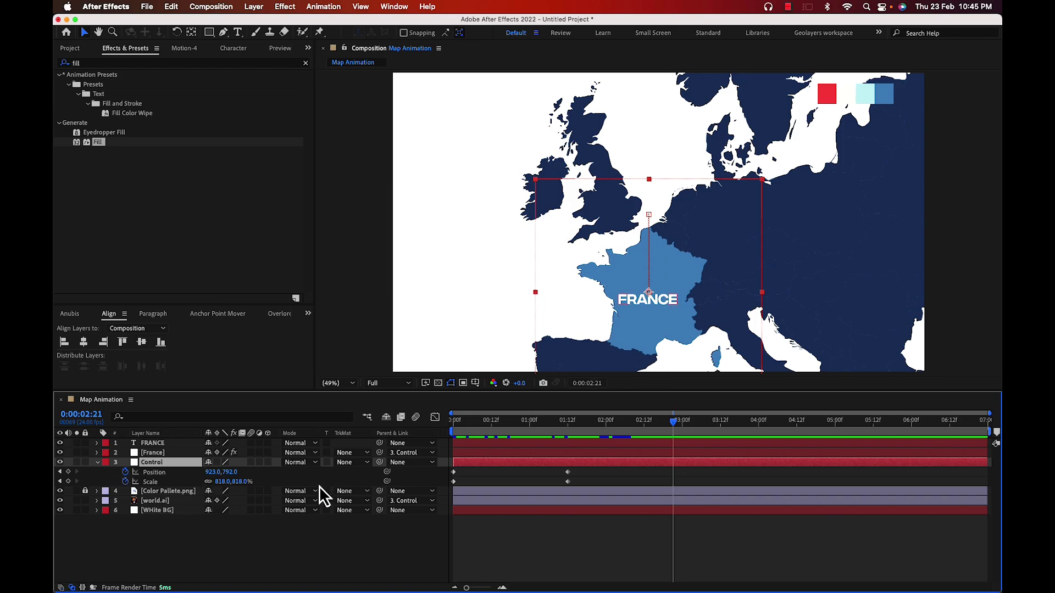
pyautogui.click(86, 501)
# Test how the FRANCE label behaves when Control moves, undo the move, and parent the FRANCE text layer to Control
pyautogui.moveTo(232, 473); pyautogui.dragTo(306, 532)
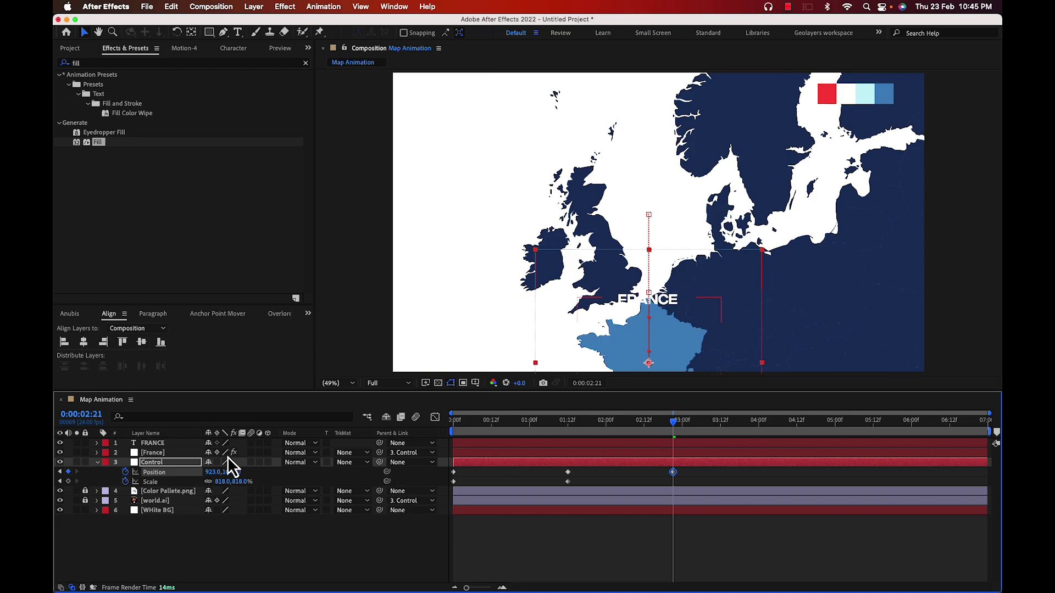
pyautogui.press('super+z')
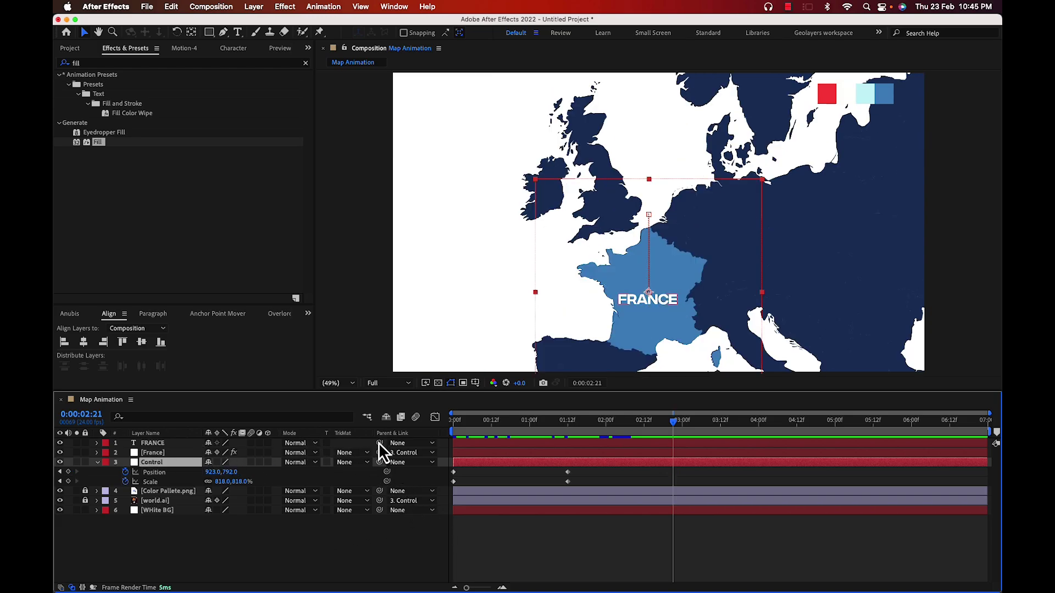
pyautogui.moveTo(378, 443); pyautogui.dragTo(372, 483)
# At 0:00:02:21, set Control's Position to 1048,1205 and Scale to 1077%, and Easy Ease its keyframes from 0:00:01:12 onward
pyautogui.moveTo(231, 472); pyautogui.dragTo(330, 549)
pyautogui.moveTo(215, 473); pyautogui.dragTo(292, 485)
pyautogui.moveTo(695, 468); pyautogui.dragTo(522, 501)
pyautogui.press('F9')
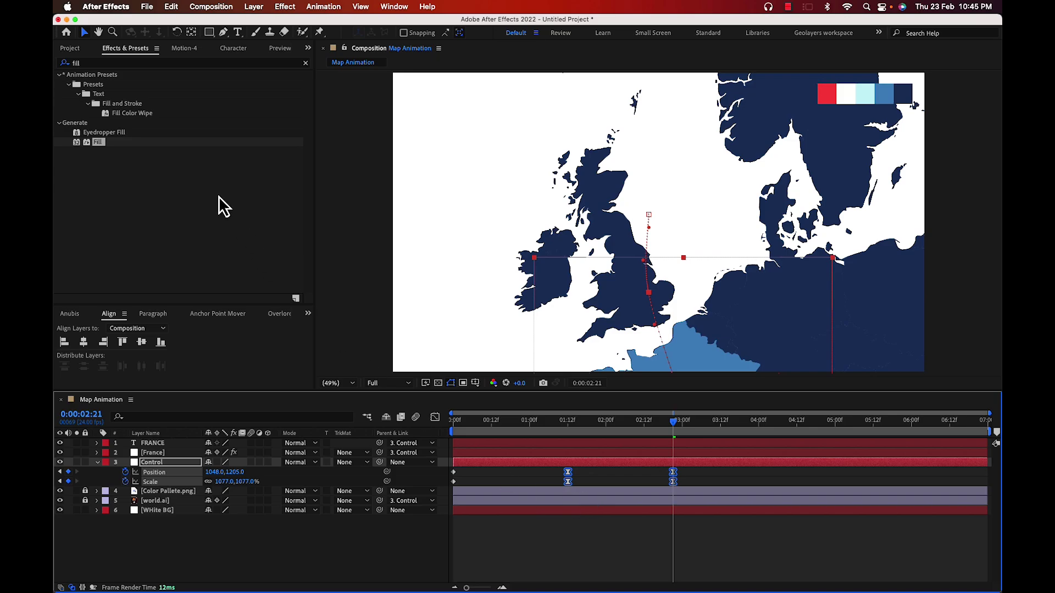
# Shape the easing of the selected Control keyframes with Motion-4, using the values 19 and 80
pyautogui.hotkey('ctrl', 'alt', 'm')
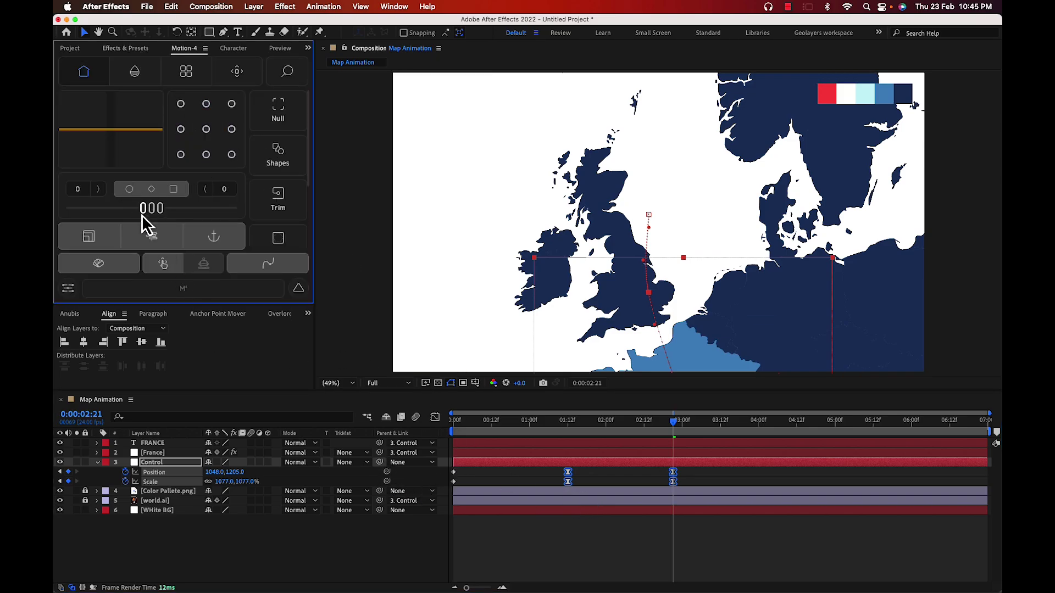
pyautogui.moveTo(153, 210); pyautogui.dragTo(222, 217)
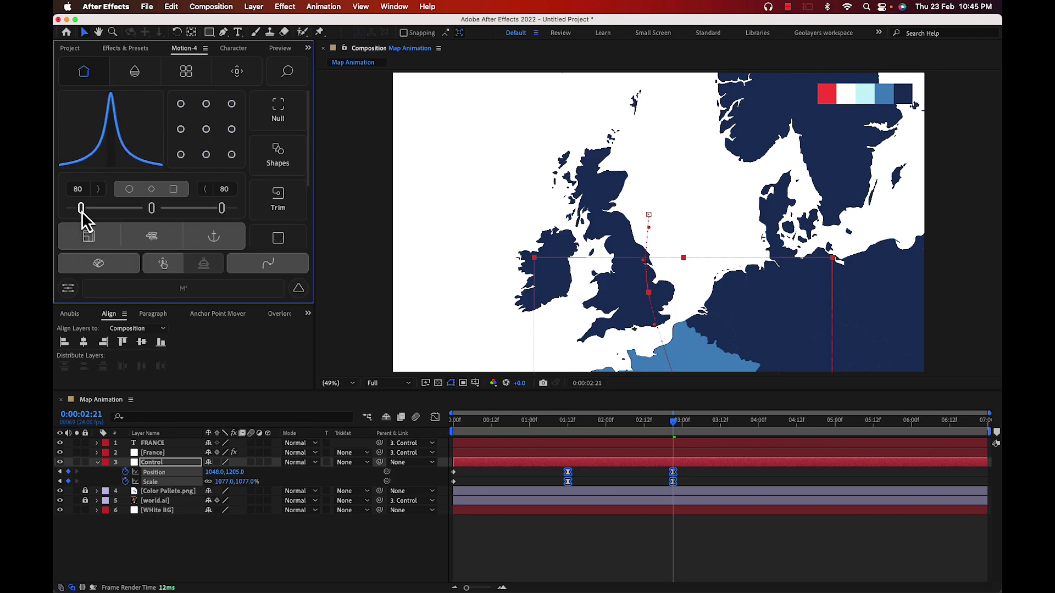
pyautogui.moveTo(81, 213); pyautogui.dragTo(129, 217)
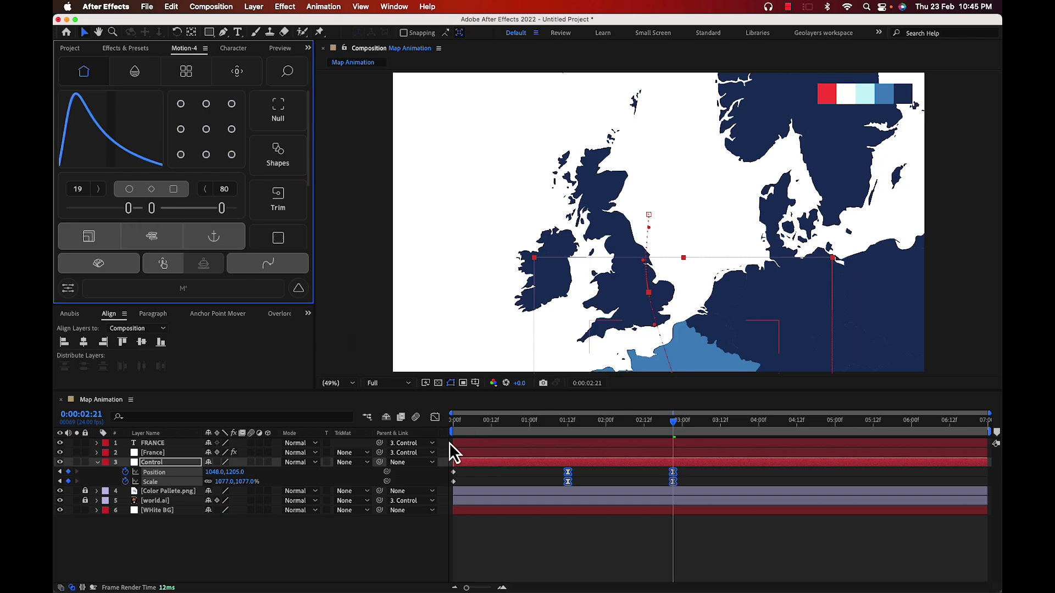
pyautogui.click(605, 536)
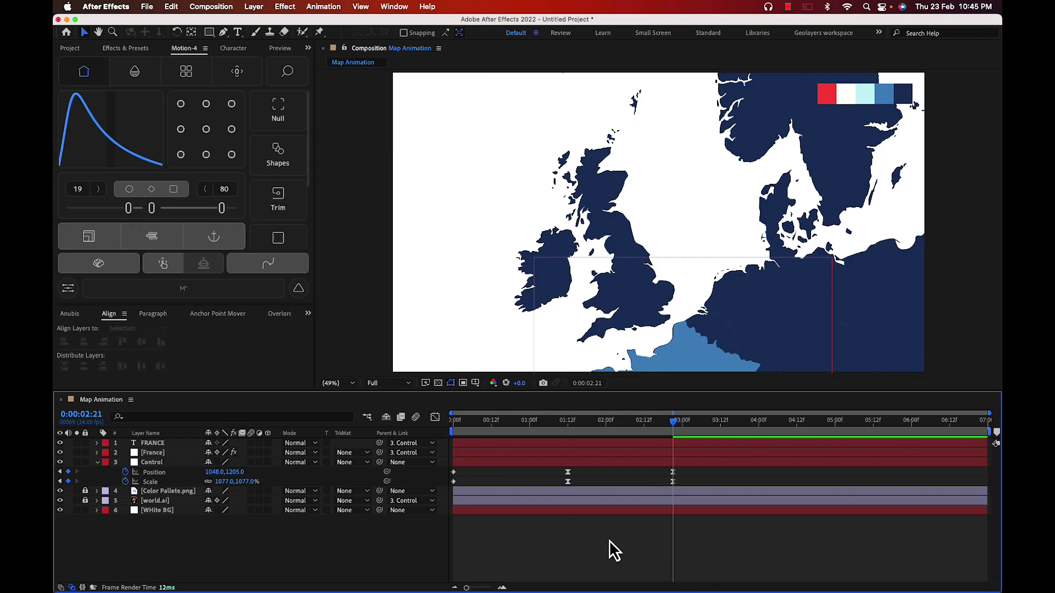
# Reapply Easy Ease to Control's last two pairs of Position and Scale keyframes and show them in the speed graph
pyautogui.moveTo(654, 508); pyautogui.dragTo(615, 493)
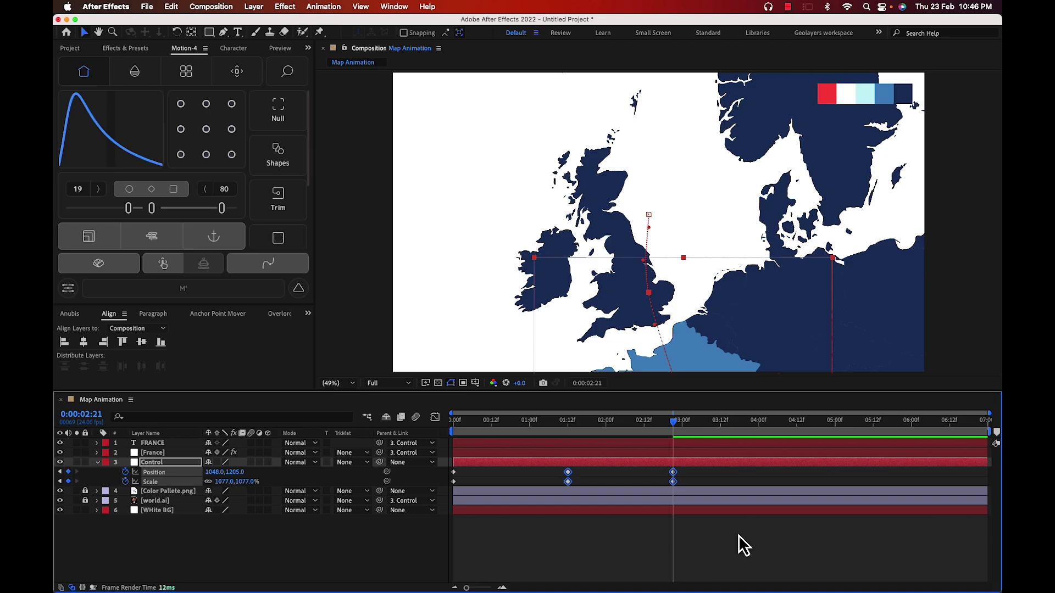
pyautogui.press('F9')
pyautogui.click(435, 419)
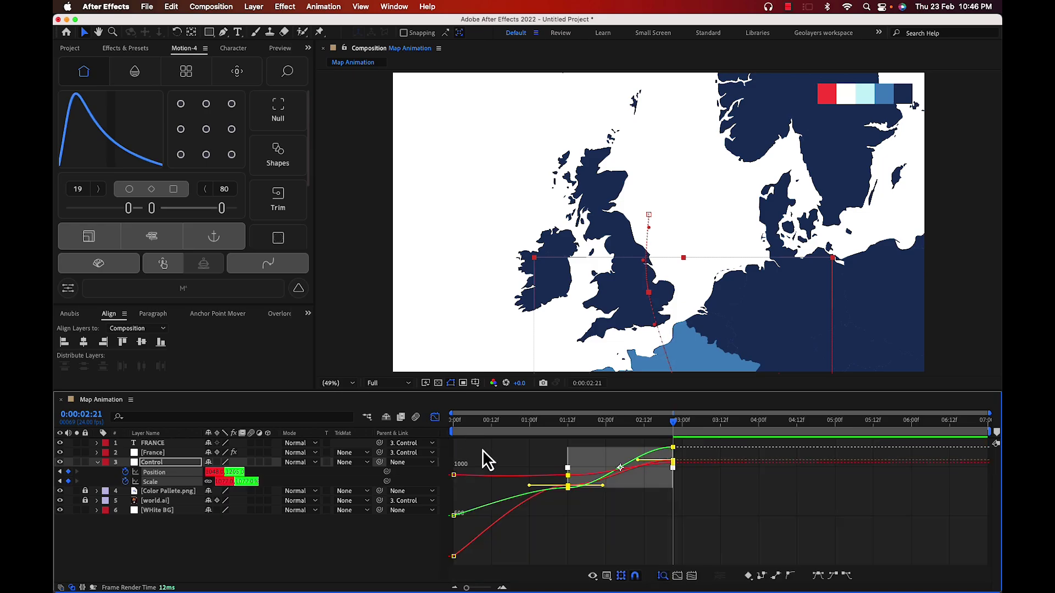
pyautogui.rightClick(630, 556)
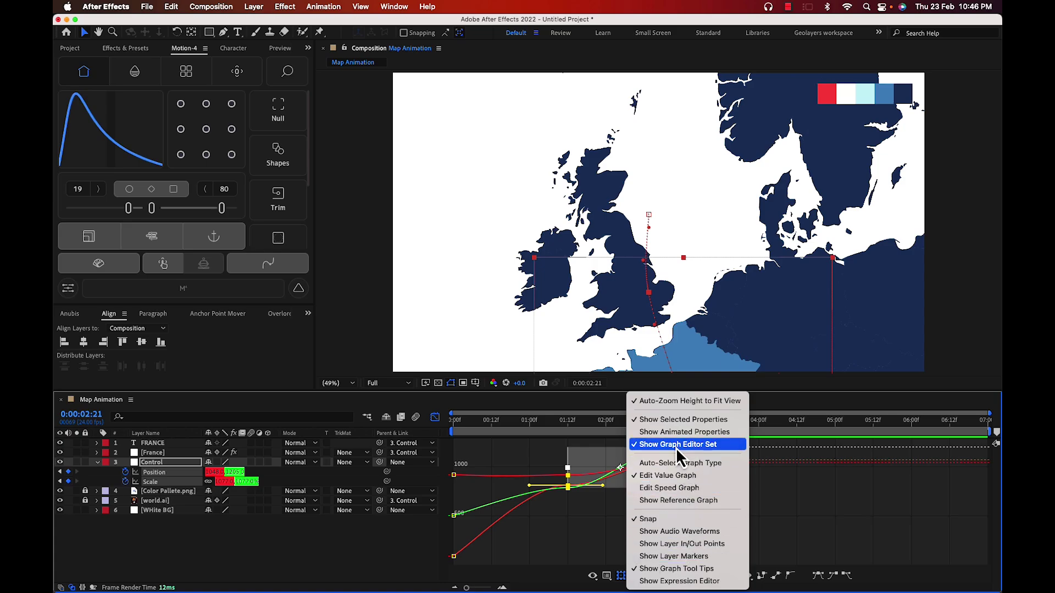
pyautogui.click(666, 488)
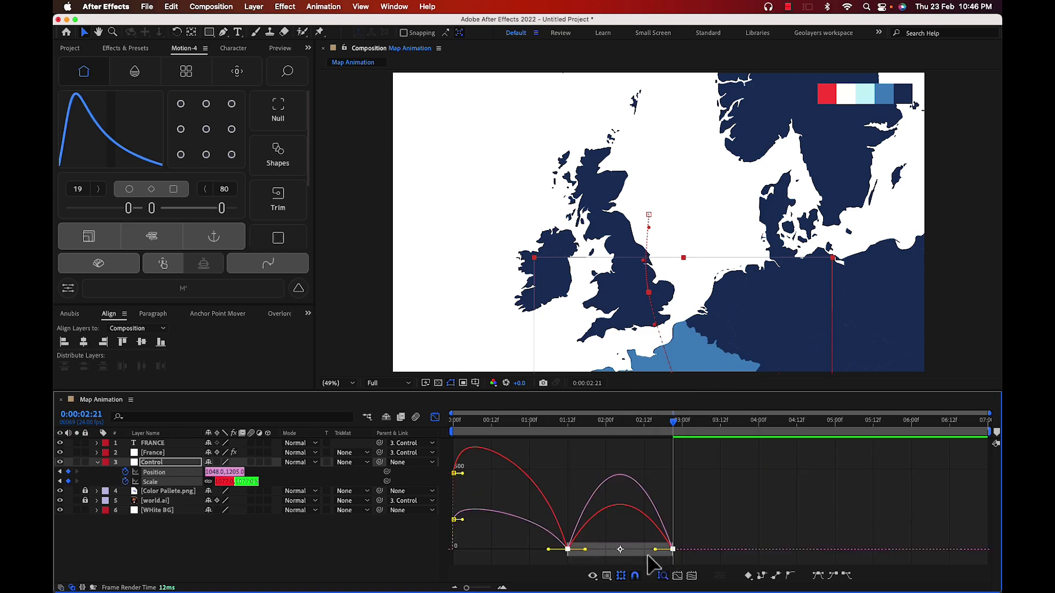
# Lengthen the incoming speed handles of the Control keyframes so each move peaks early and slows down, then close the graph editor
pyautogui.moveTo(655, 550); pyautogui.dragTo(599, 552)
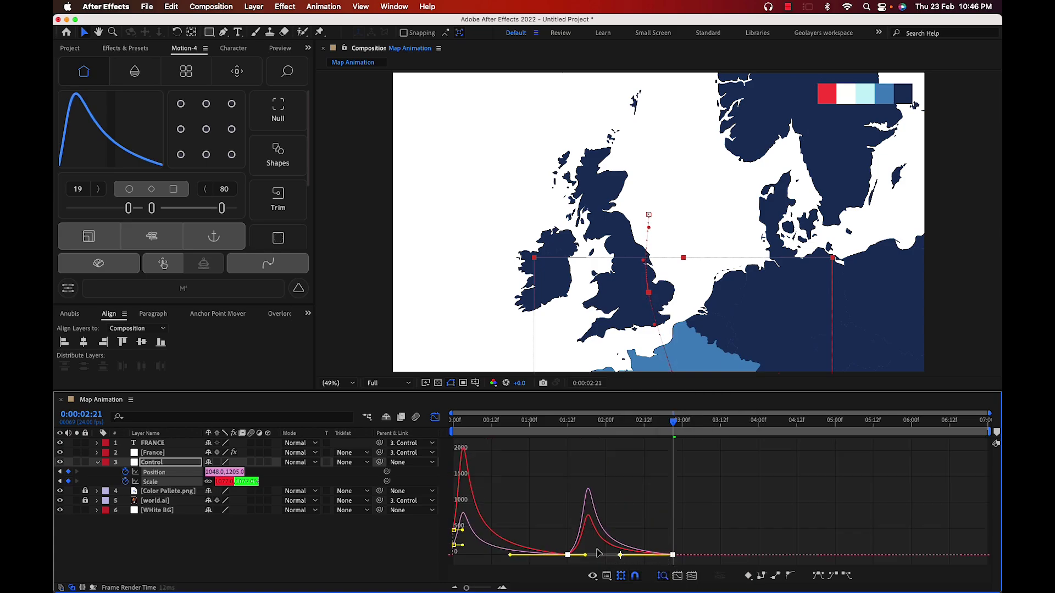
pyautogui.click(555, 506)
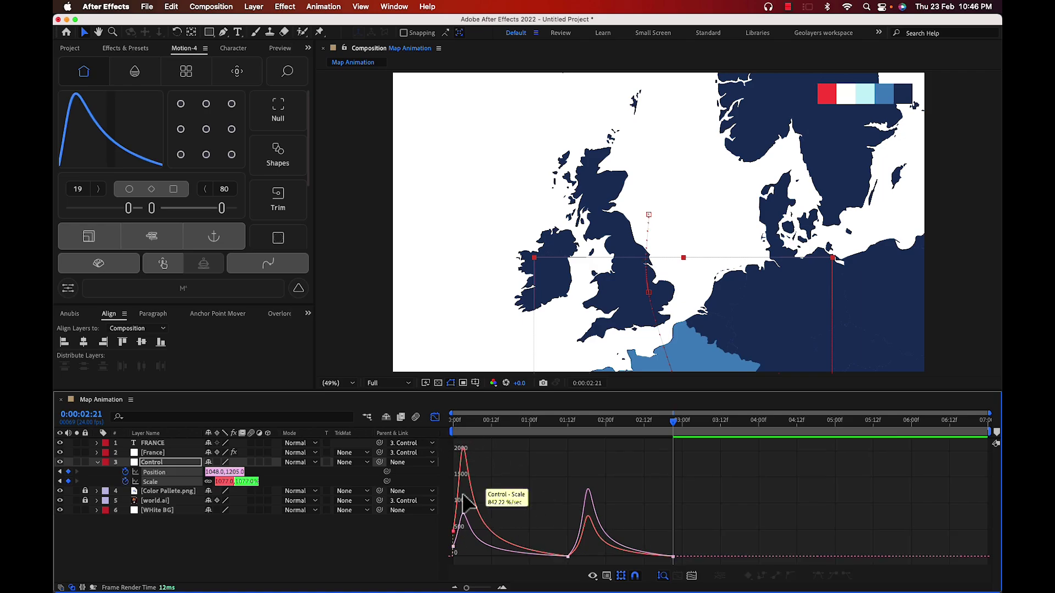
pyautogui.click(435, 417)
# Play the animation from the start to check the second map move and its easing
pyautogui.moveTo(625, 423); pyautogui.dragTo(563, 431)
pyautogui.press('Home')
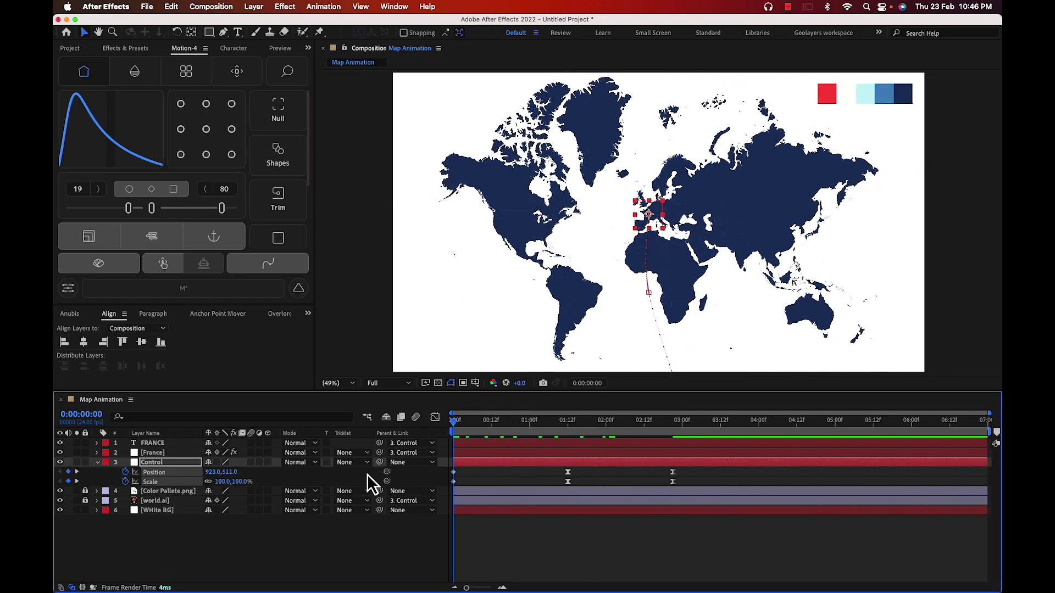
pyautogui.press('space')
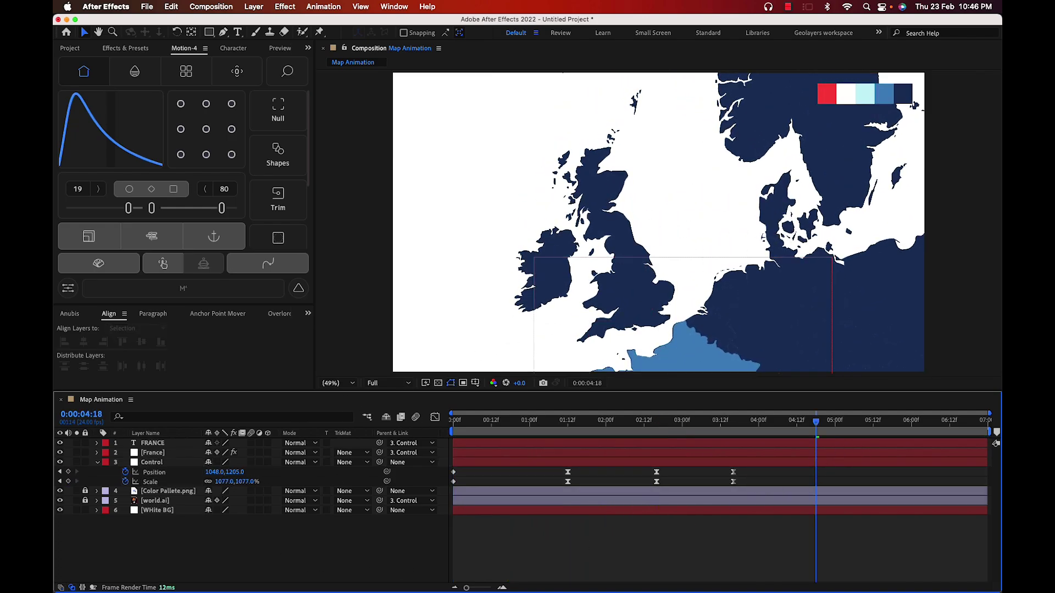
# Switch to Illustrator, copy the United Kingdom shape from world.ai, and return to After Effects
pyautogui.press('u')
pyautogui.moveTo(297, 582)
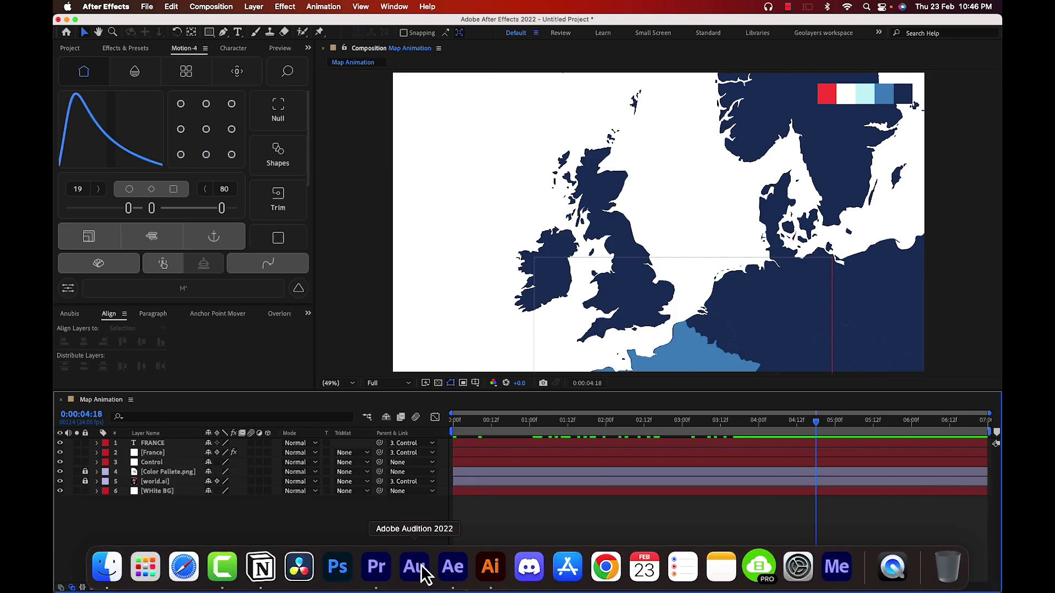
pyautogui.click(487, 572)
pyautogui.click(377, 200)
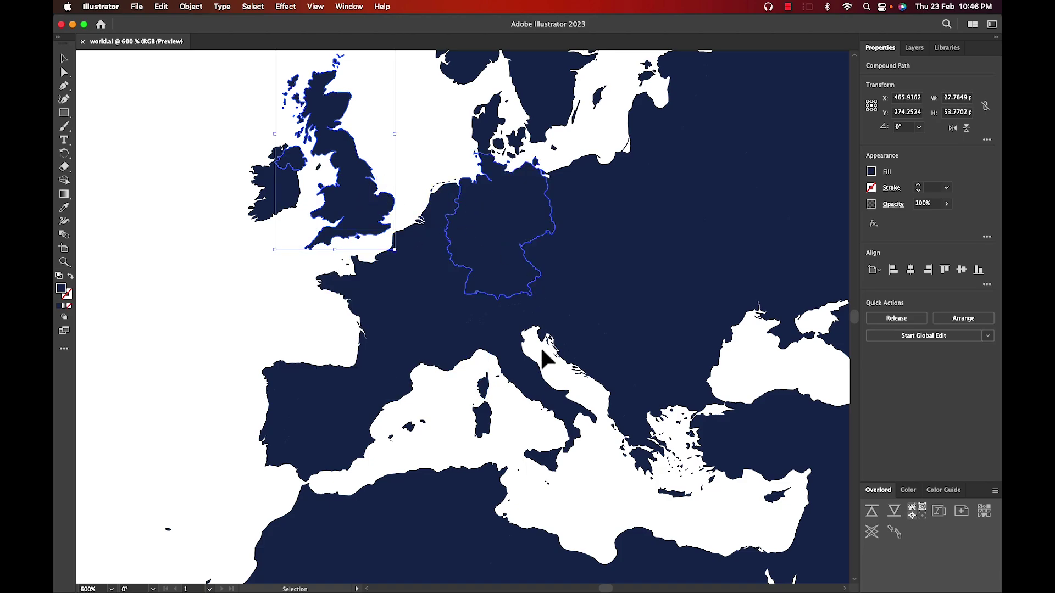
pyautogui.press('a')
pyautogui.press('v')
pyautogui.moveTo(311, 585)
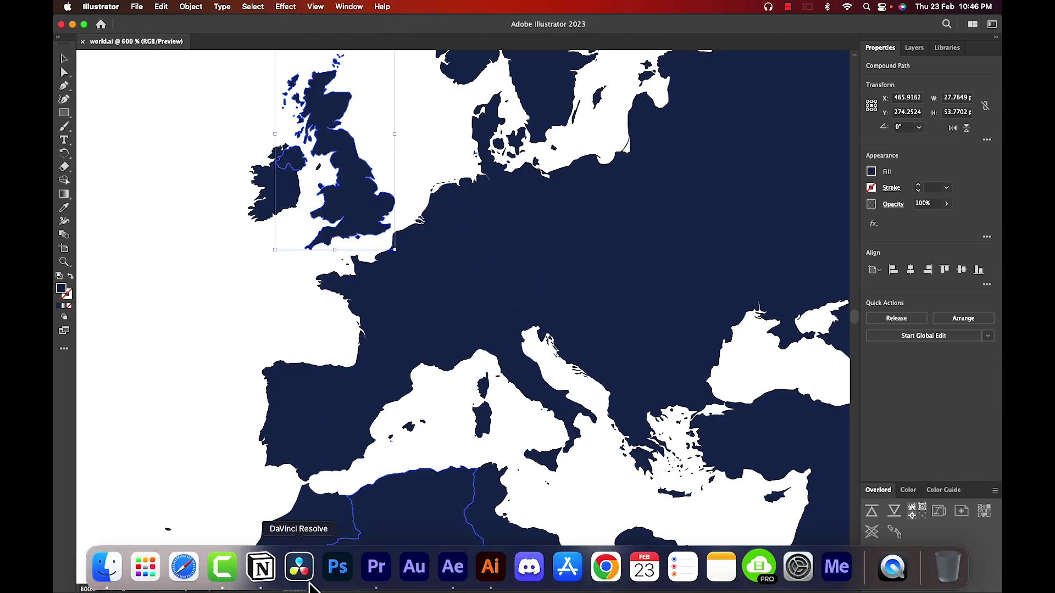
pyautogui.click(453, 569)
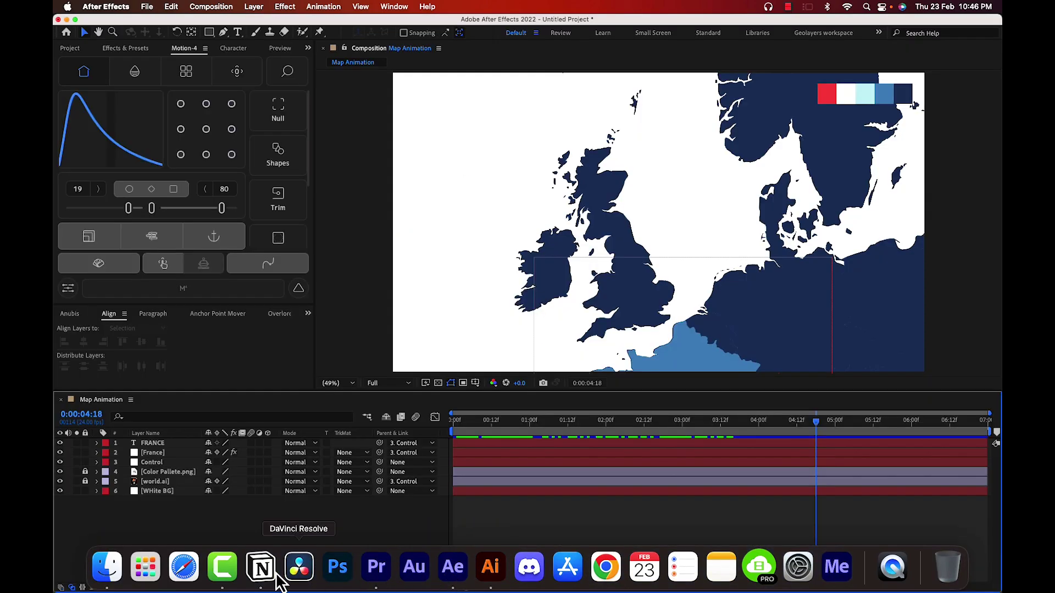
# Create a white 1920 × 1080 px solid named UK in the Map Animation composition
pyautogui.rightClick(181, 547)
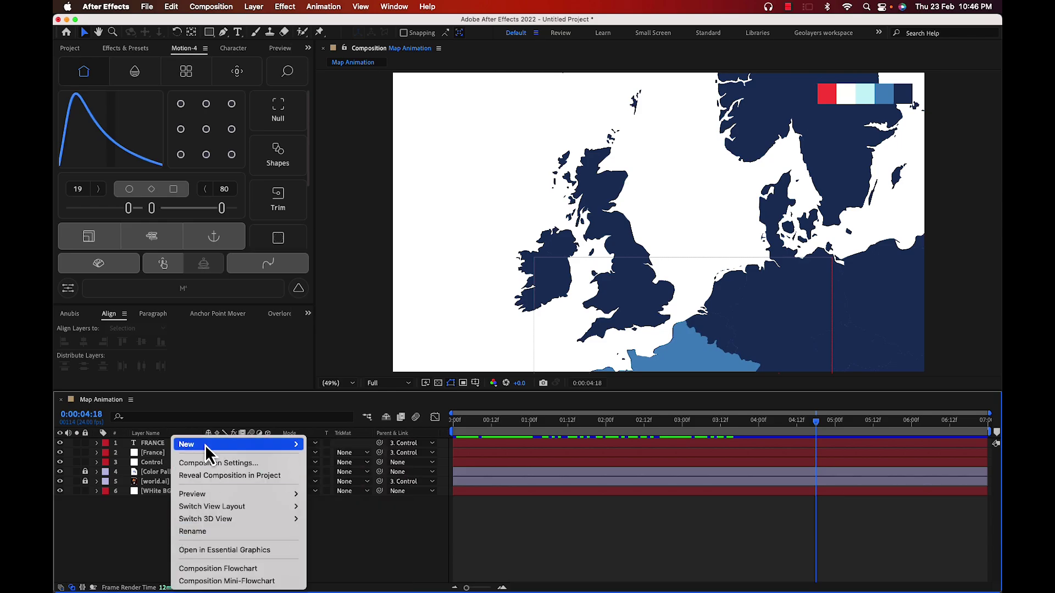
pyautogui.moveTo(208, 446)
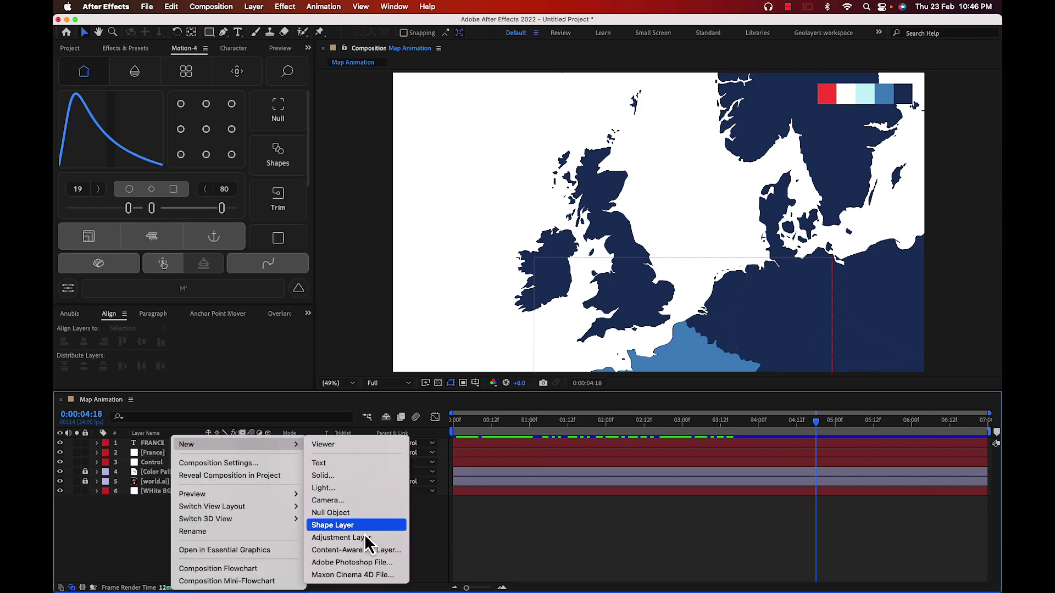
pyautogui.click(336, 476)
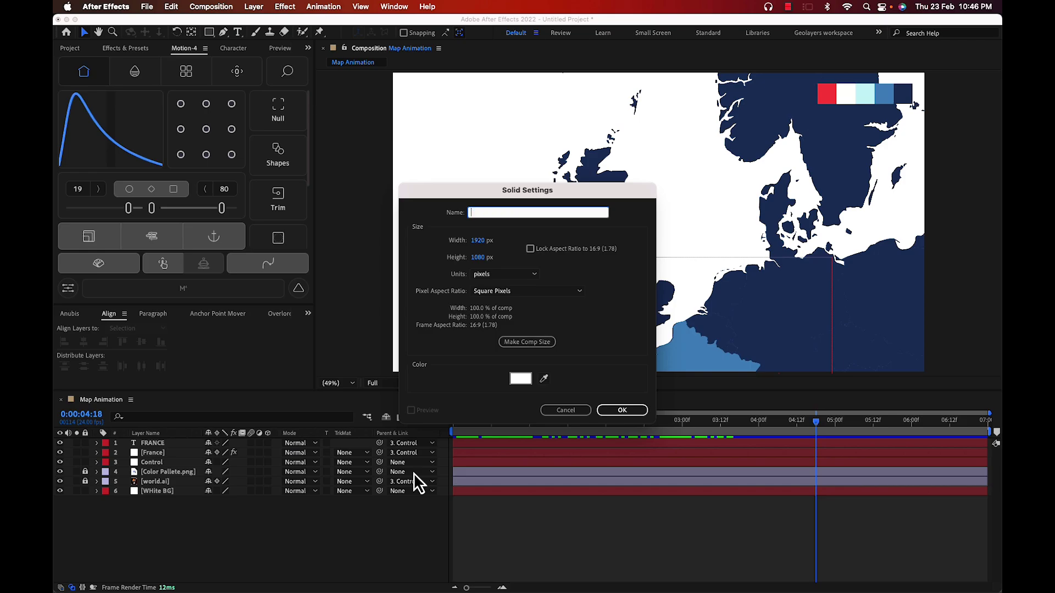
pyautogui.press('Return')
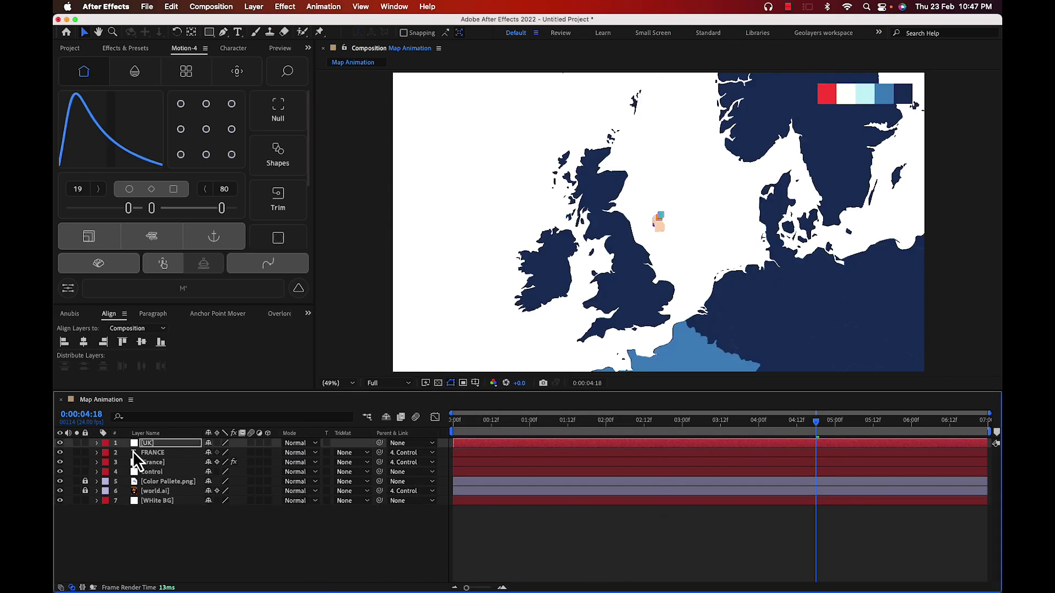
# Copy the United Kingdom shape again from Illustrator and paste it as masks onto the UK solid in After Effects
pyautogui.click(173, 444)
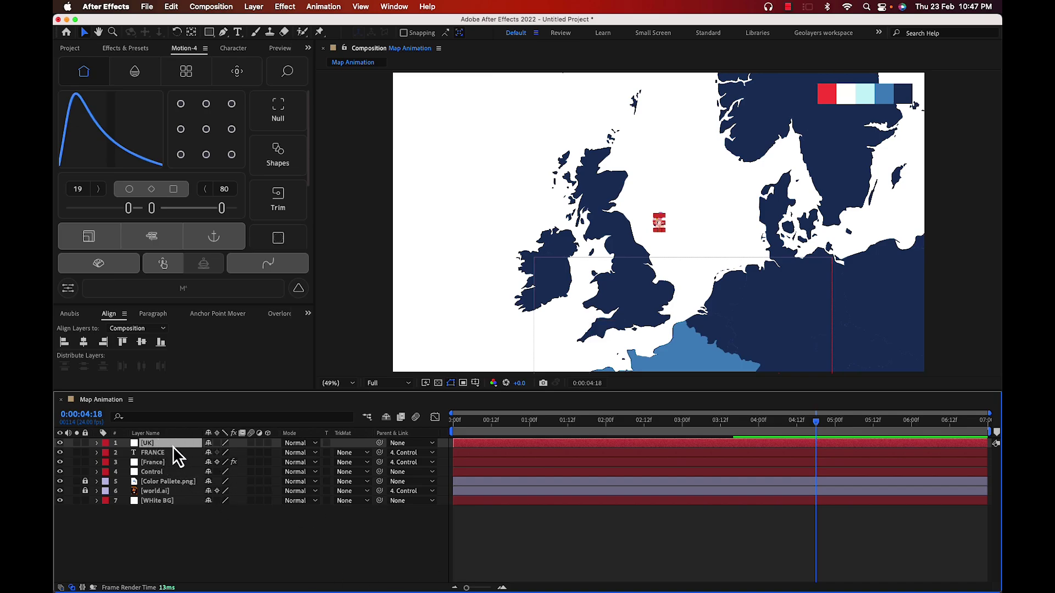
pyautogui.press('super+alt+f')
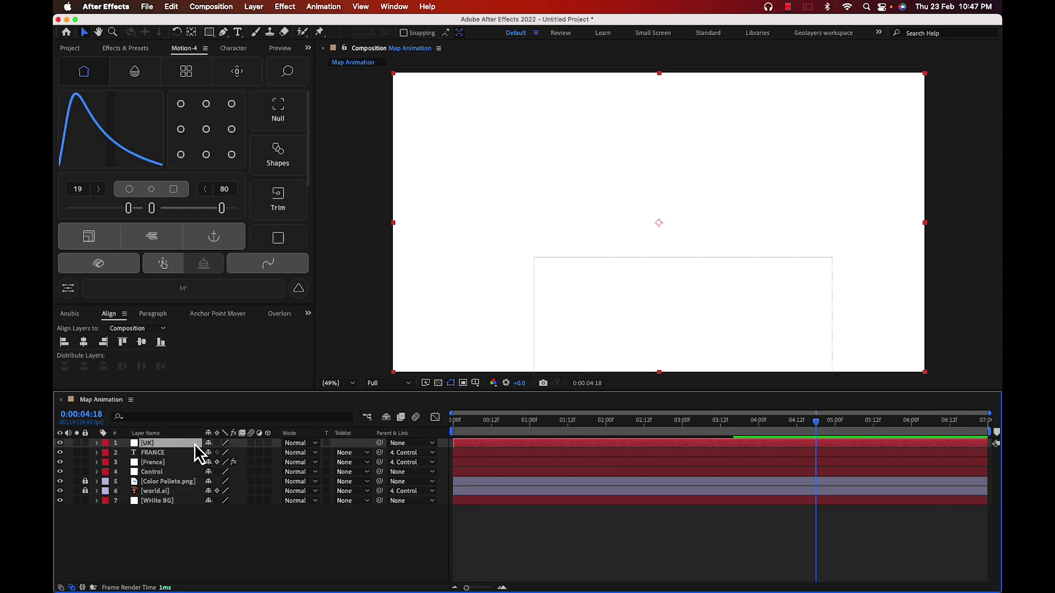
pyautogui.click(489, 566)
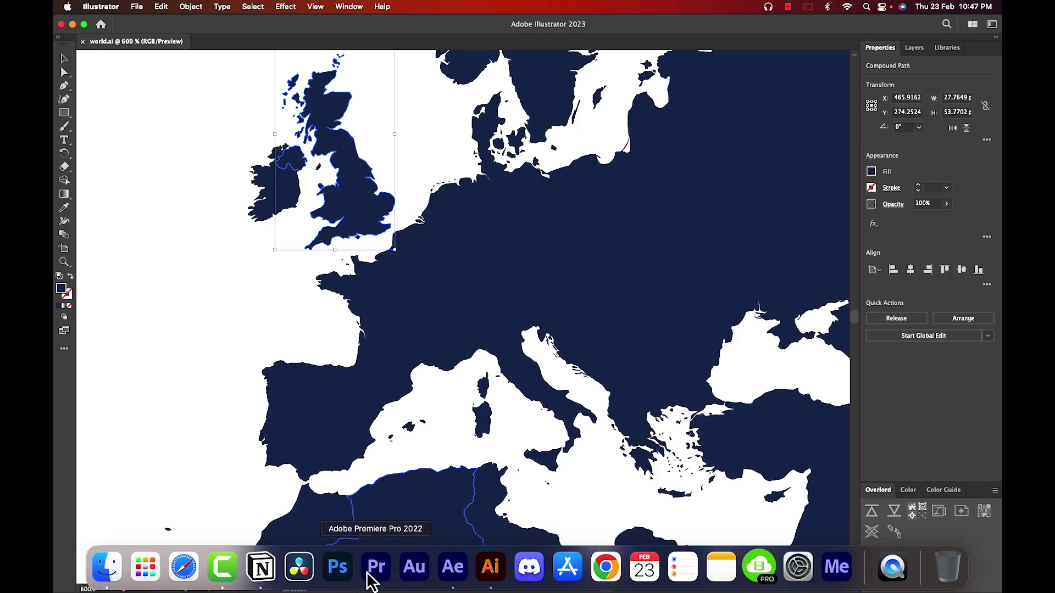
pyautogui.click(452, 566)
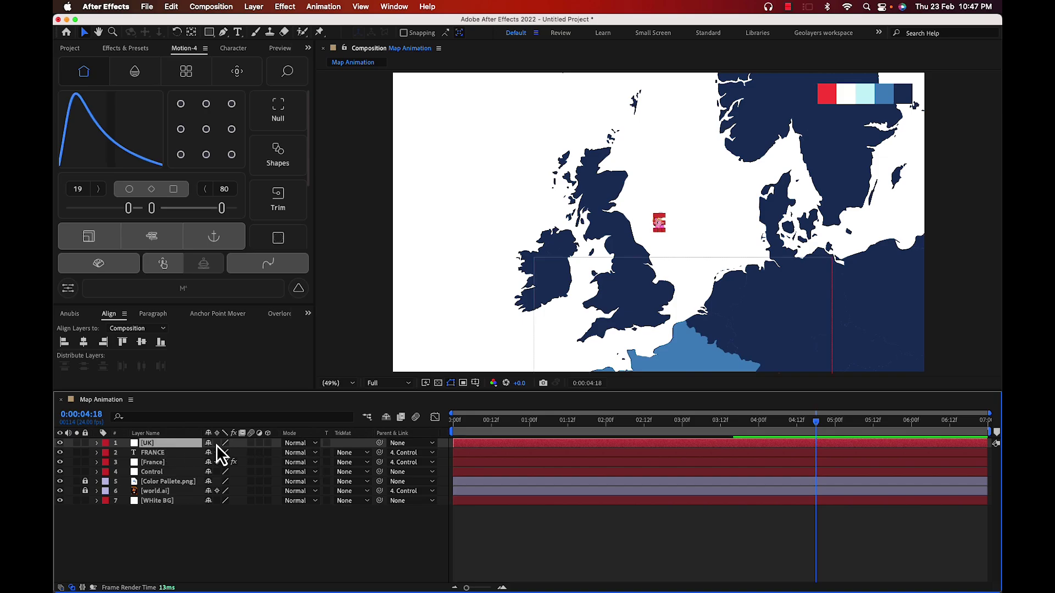
# Scale the UK layer up to 1729% so its outline approximates Britain's size on the map
pyautogui.press('s')
pyautogui.moveTo(764, 414); pyautogui.dragTo(310, 460)
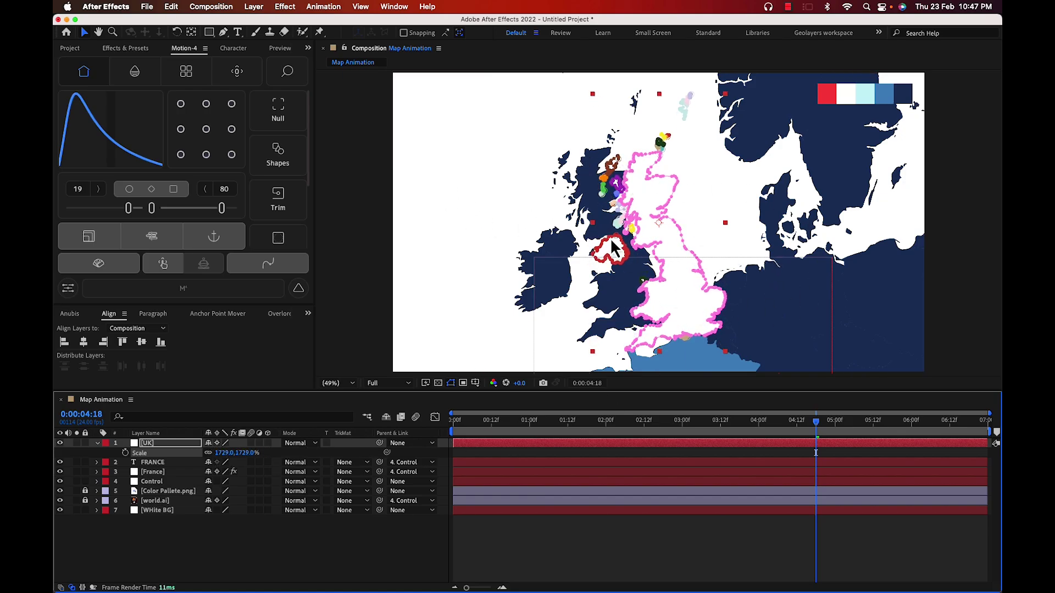
pyautogui.click(191, 32)
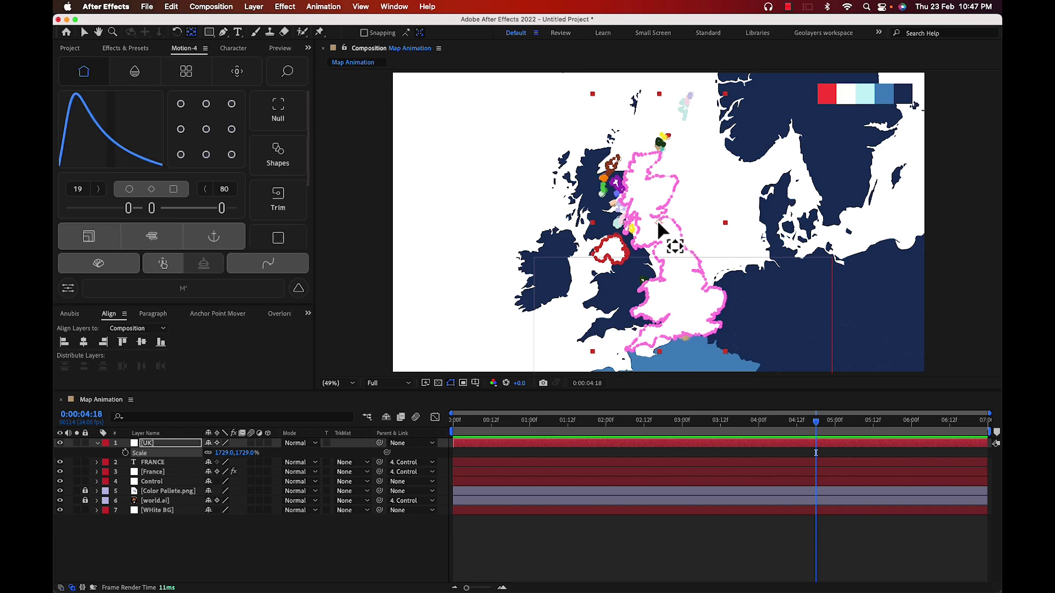
pyautogui.click(84, 32)
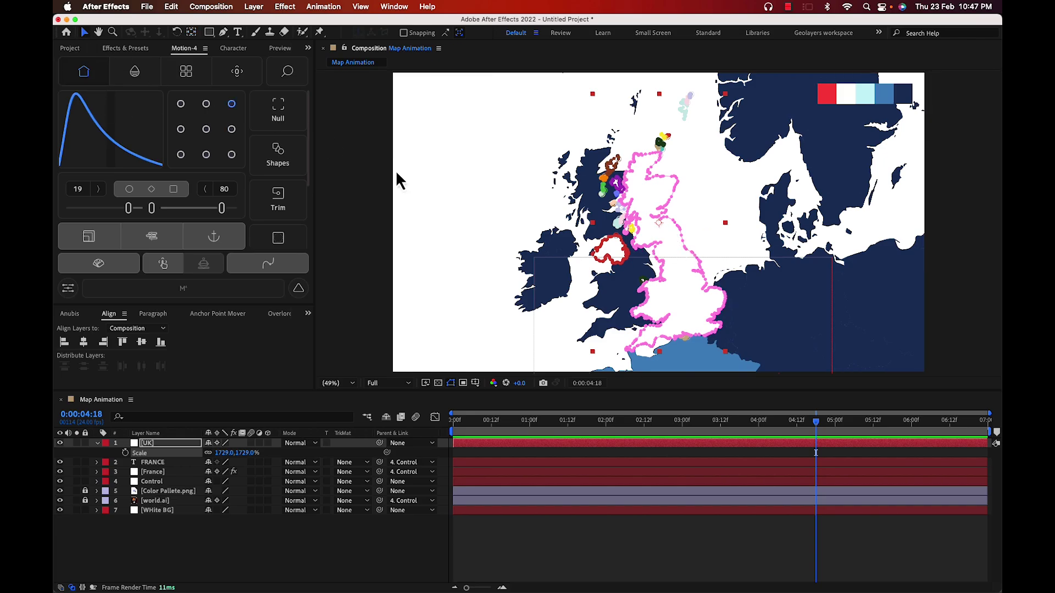
# Apply a red Fill effect to the UK layer
pyautogui.press('/')
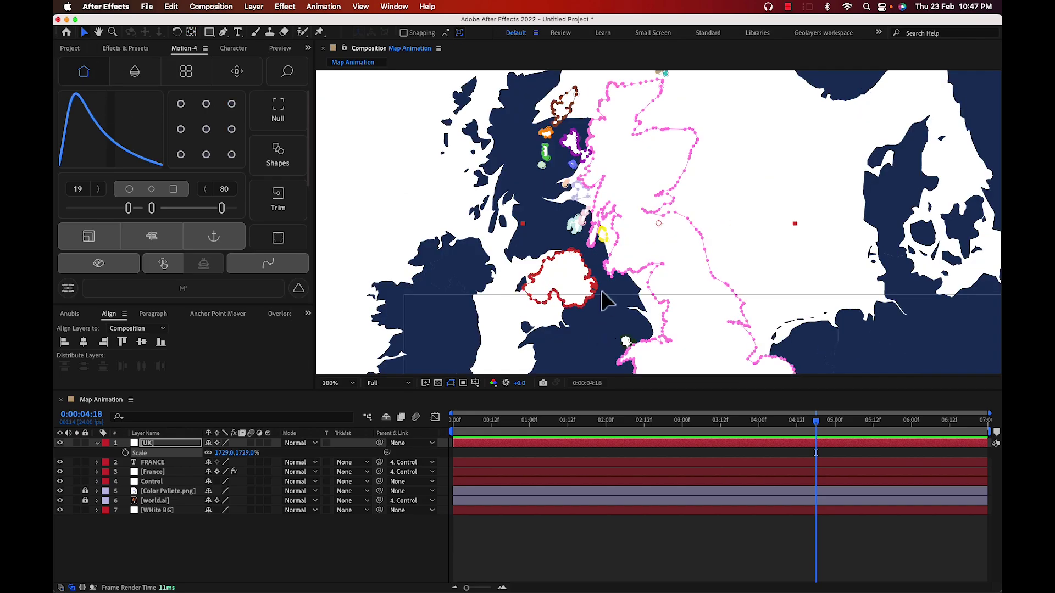
pyautogui.press('h')
pyautogui.moveTo(519, 322); pyautogui.dragTo(518, 165)
pyautogui.press('.')
pyautogui.moveTo(518, 247); pyautogui.dragTo(540, 142)
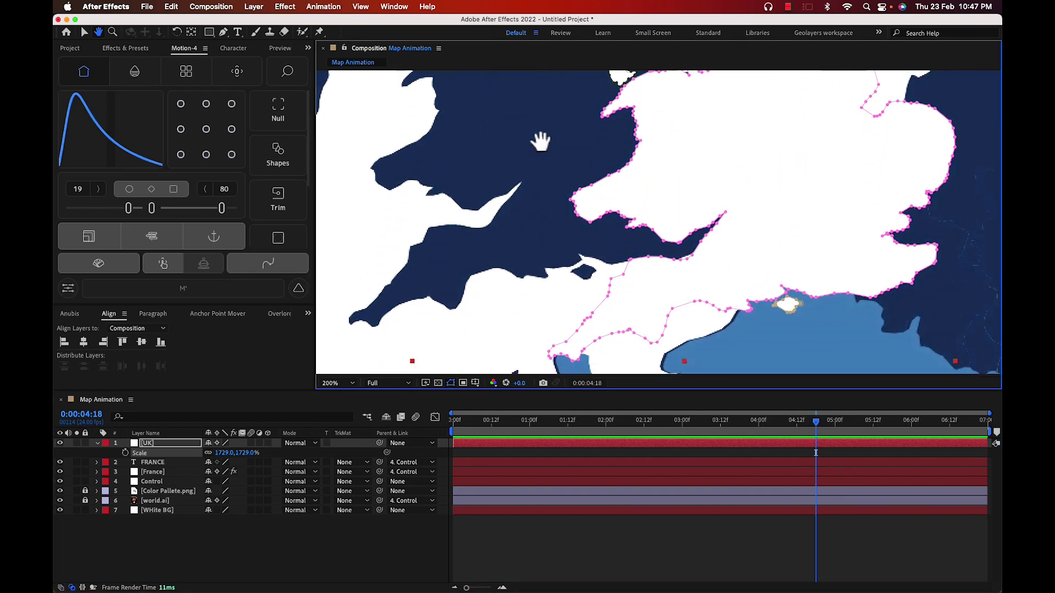
pyautogui.moveTo(505, 316); pyautogui.dragTo(540, 330)
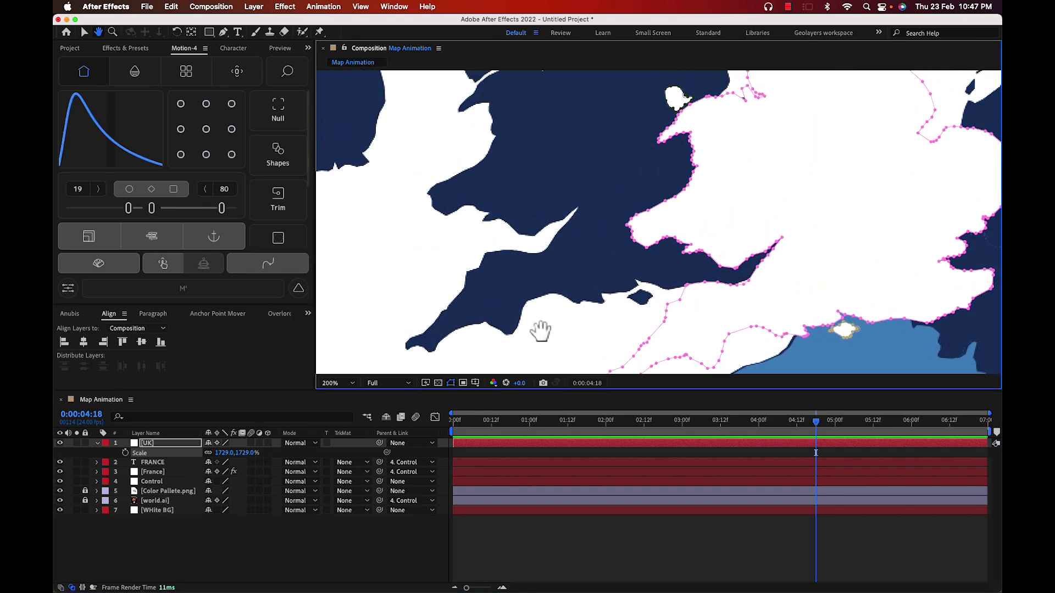
pyautogui.press('v')
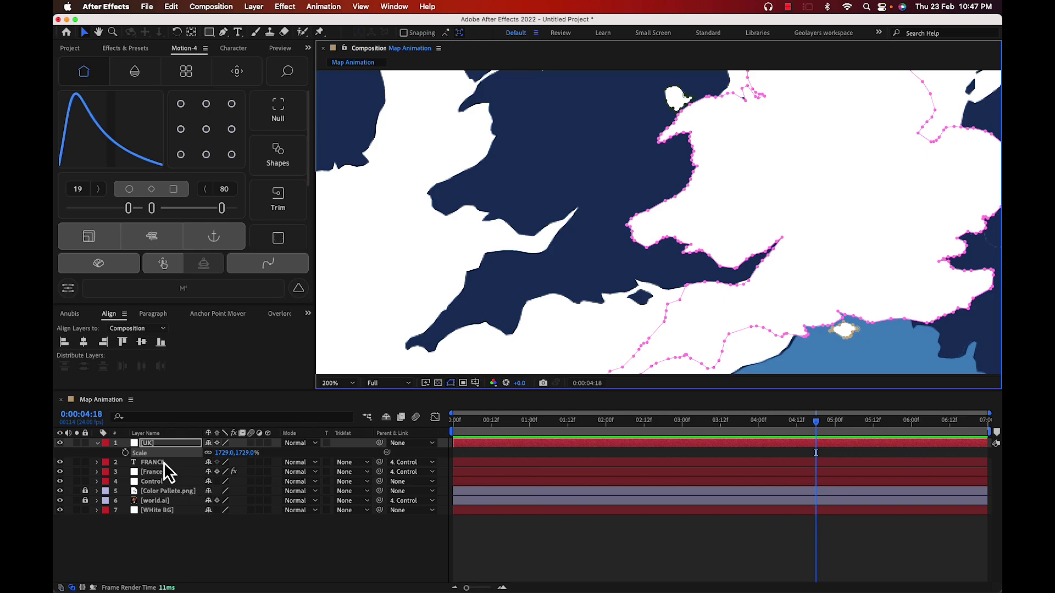
pyautogui.click(162, 438)
pyautogui.hotkey('ctrl', 'space')
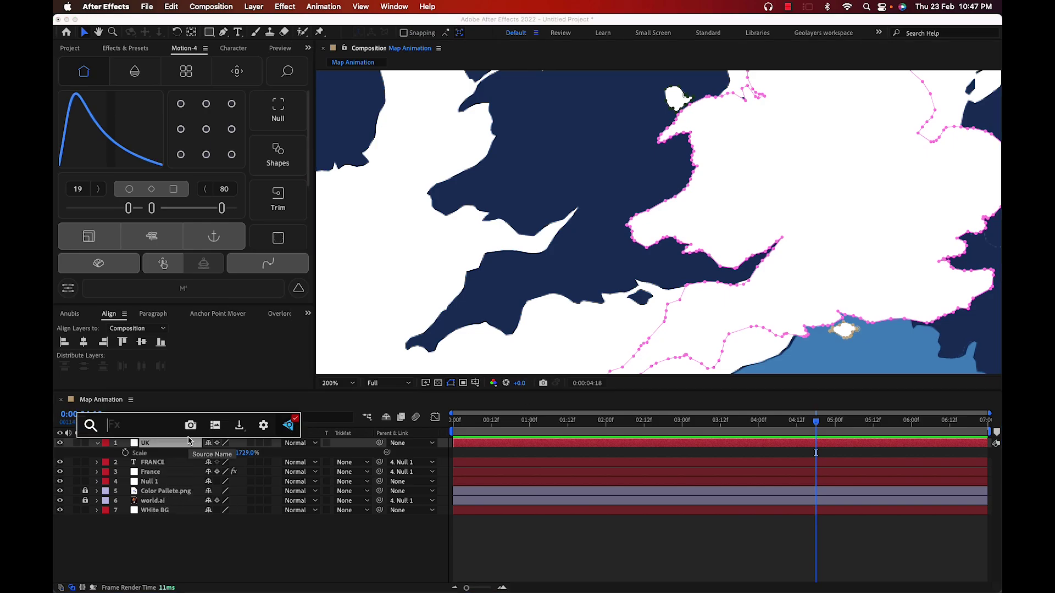
pyautogui.write('fill')
pyautogui.press('Return')
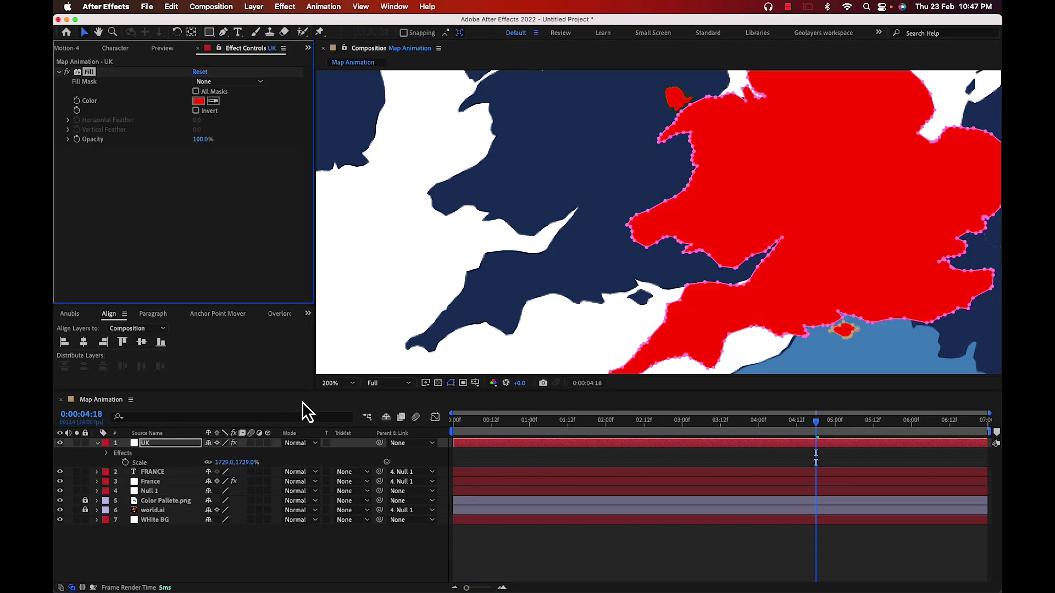
# Move the UK shape over Britain on the map, aligning its southwestern tip closely with the coastline beneath
pyautogui.click(158, 452)
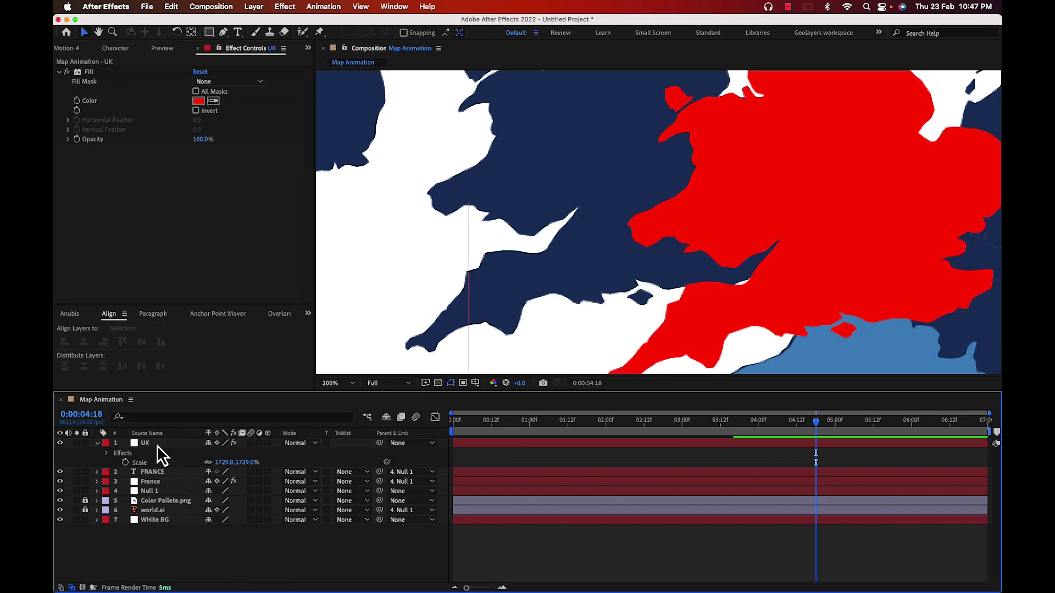
pyautogui.moveTo(890, 220); pyautogui.dragTo(671, 184)
pyautogui.press('.')
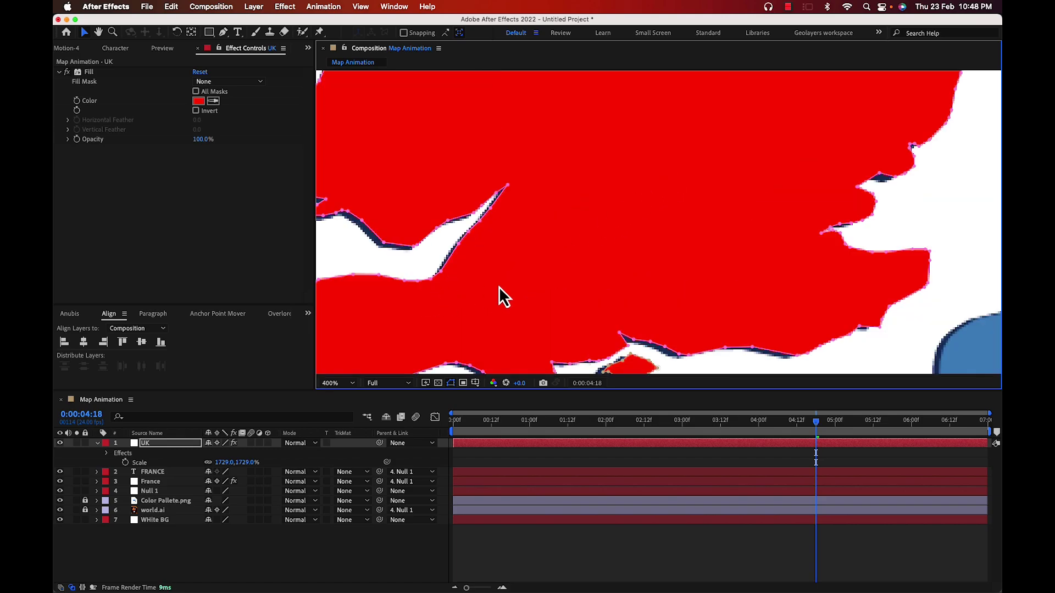
pyautogui.press('h')
pyautogui.press('.')
pyautogui.scroll(-3, 558, 295)
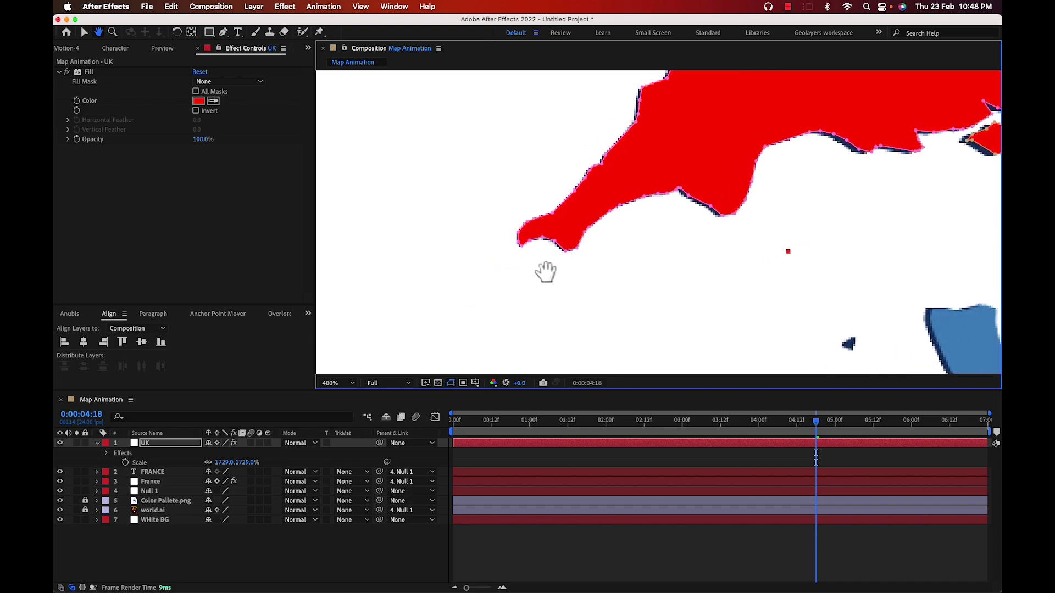
pyautogui.hscroll(5, 544, 271)
pyautogui.moveTo(526, 284); pyautogui.dragTo(575, 270)
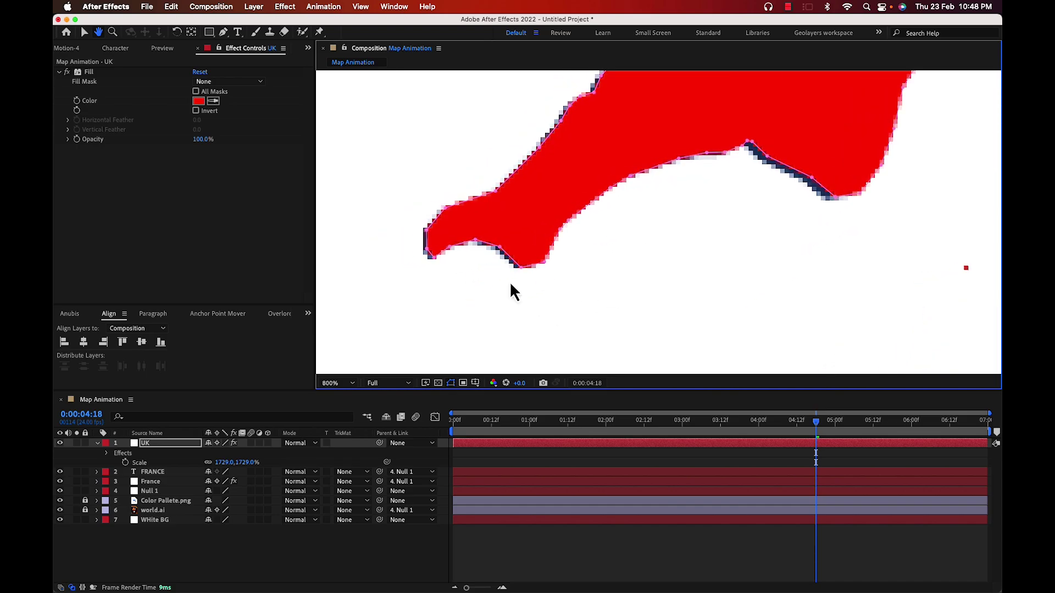
pyautogui.press('v')
pyautogui.moveTo(520, 210); pyautogui.dragTo(515, 208)
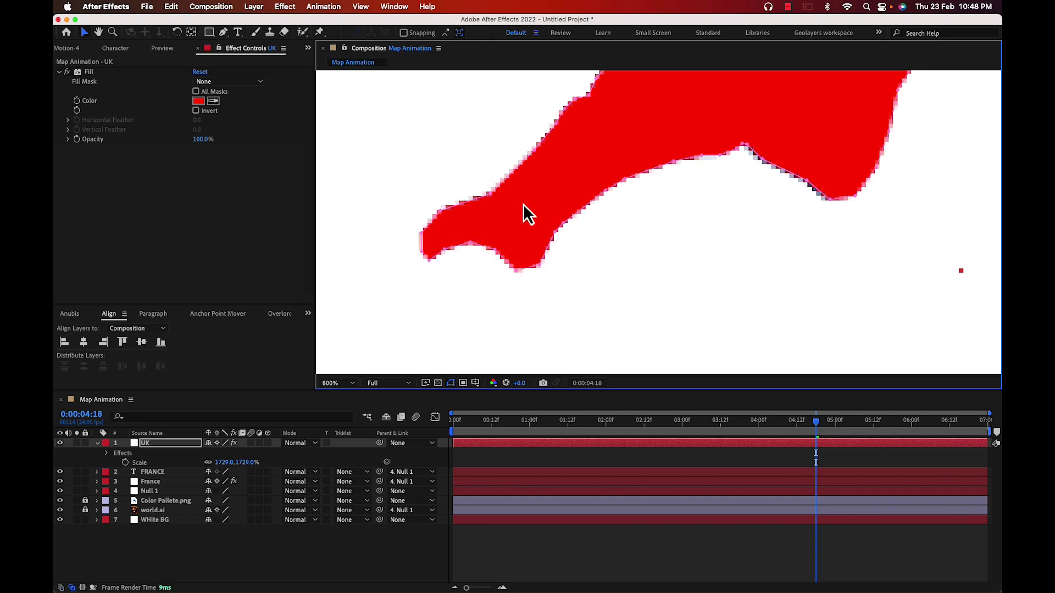
# Move the UK layer's anchor point to the southwestern tip of Britain and fit the composition in the viewer
pyautogui.click(191, 32)
pyautogui.scroll(-5, 641, 354)
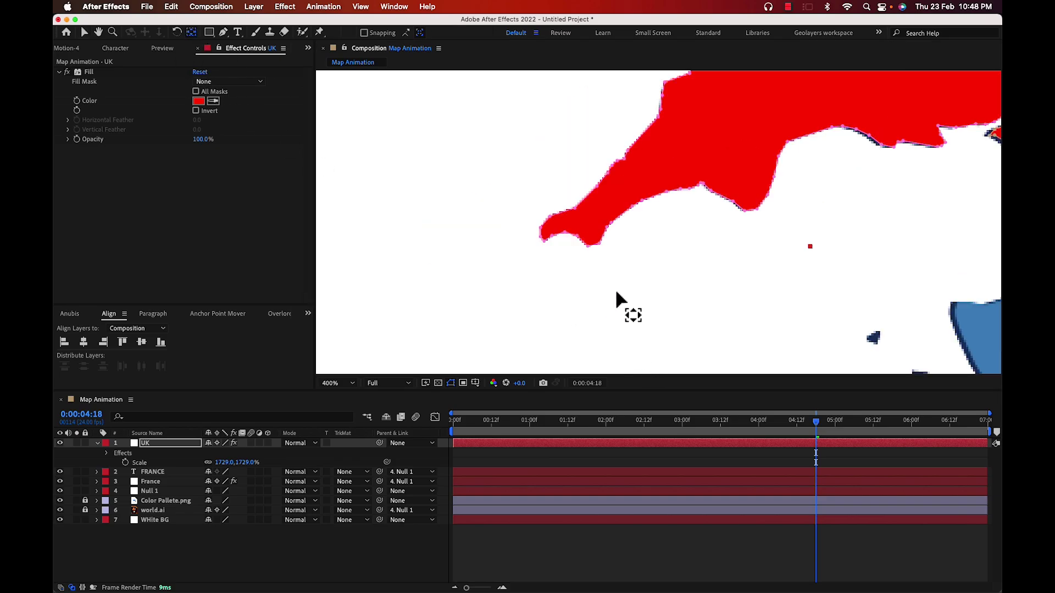
pyautogui.scroll(-2, 725, 134)
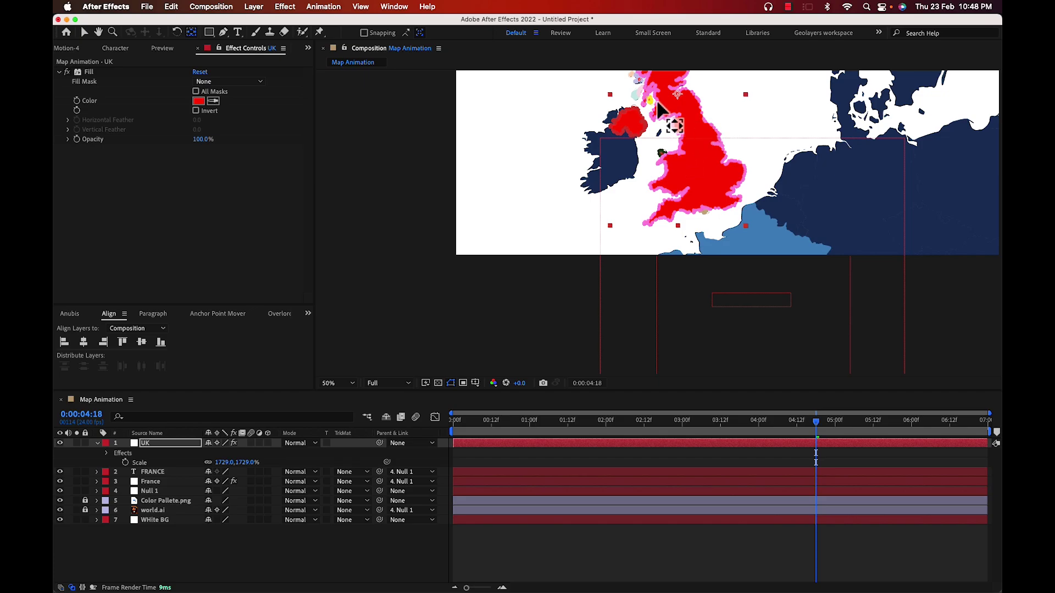
pyautogui.moveTo(675, 159); pyautogui.dragTo(659, 210)
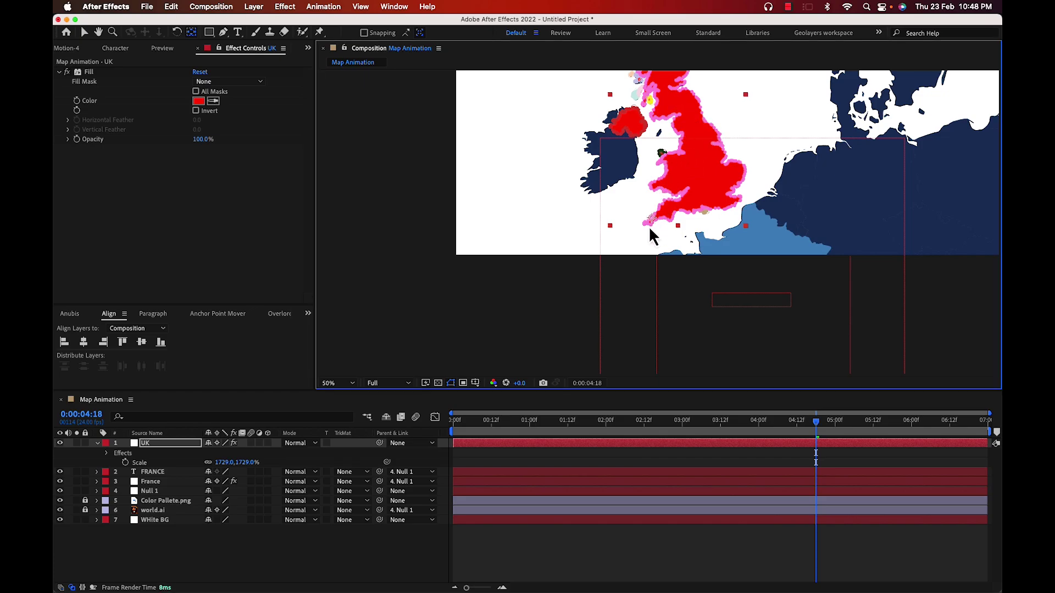
pyautogui.scroll(6, 647, 234)
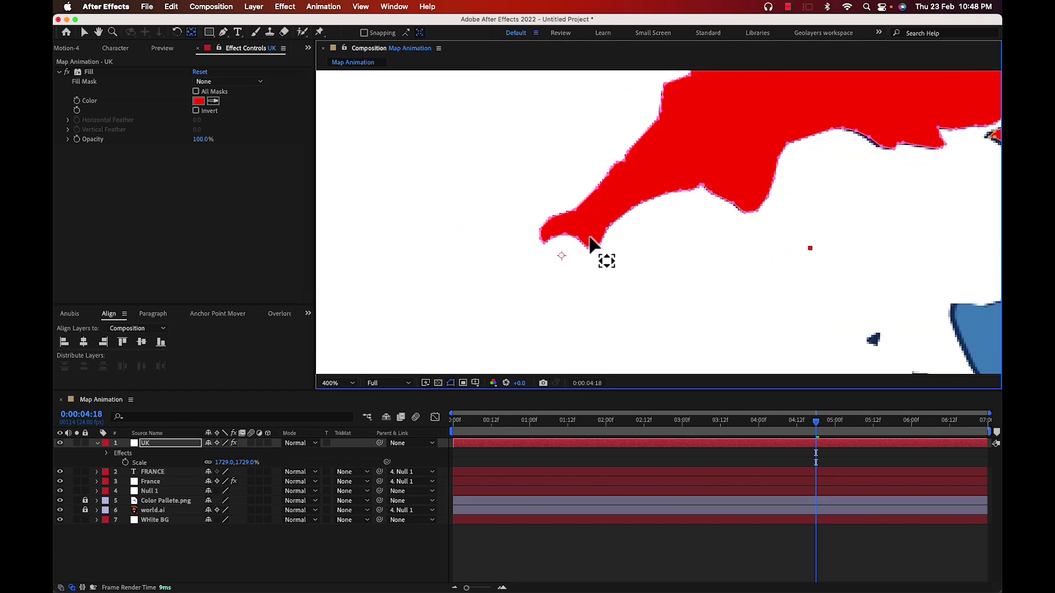
pyautogui.scroll(2, 591, 241)
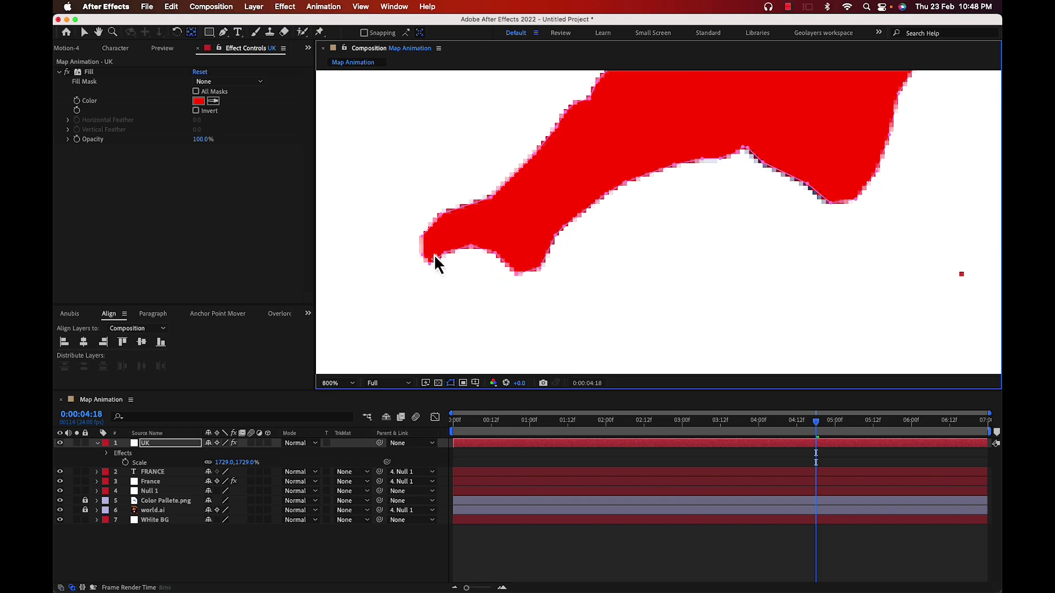
pyautogui.click(333, 385)
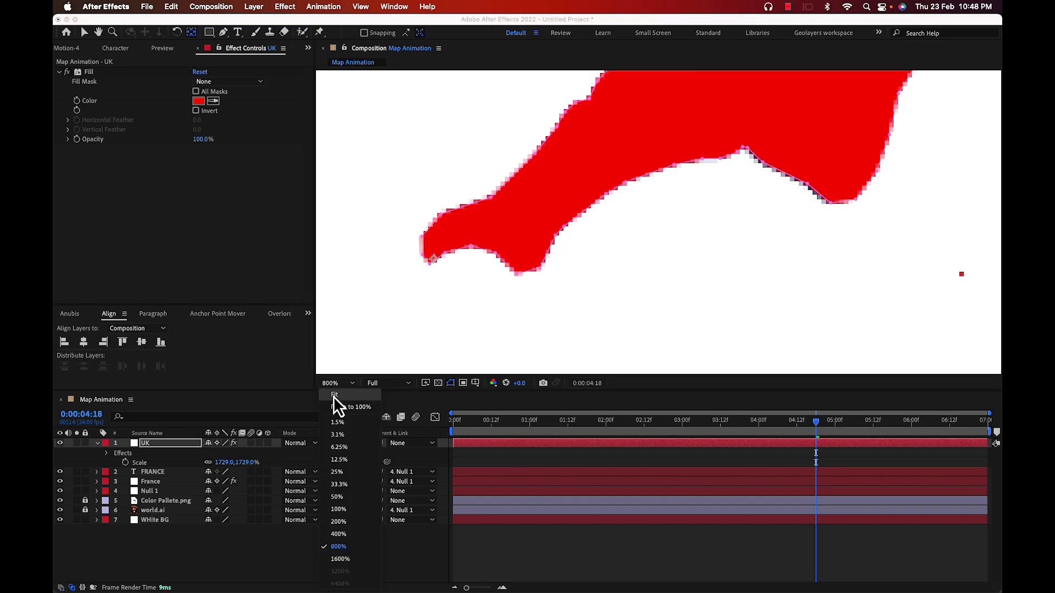
pyautogui.click(334, 395)
# Reduce the UK layer's Scale to 1704% to match the map underneath, then deselect the layer
pyautogui.click(157, 450)
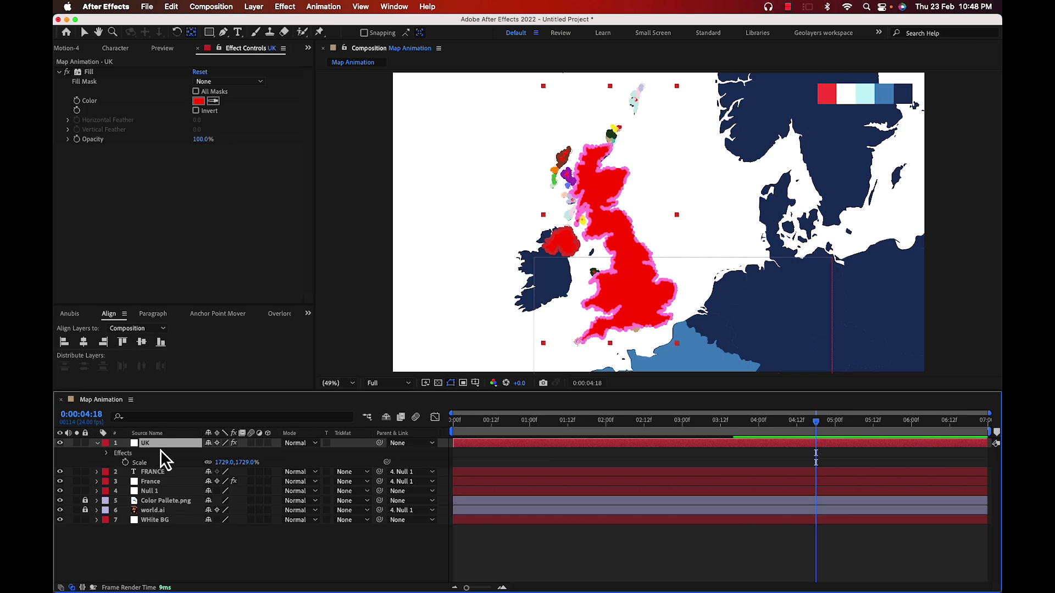
pyautogui.press('u')
pyautogui.press('s')
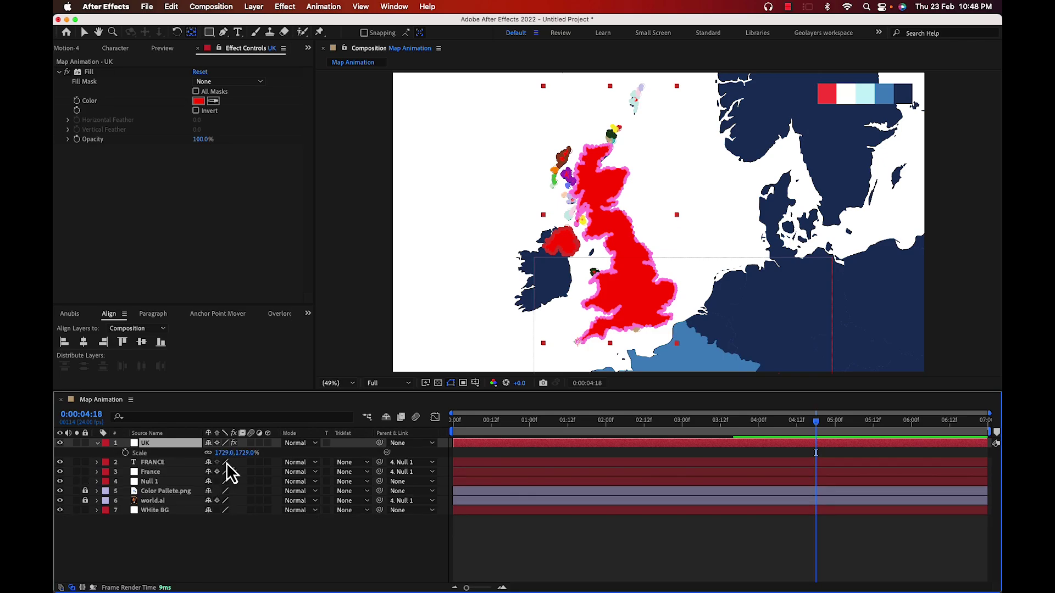
pyautogui.moveTo(219, 453)
pyautogui.mouseDown()
pyautogui.moveTo(233, 457)
pyautogui.moveTo(216, 463)
pyautogui.mouseUp()
pyautogui.click(242, 560)
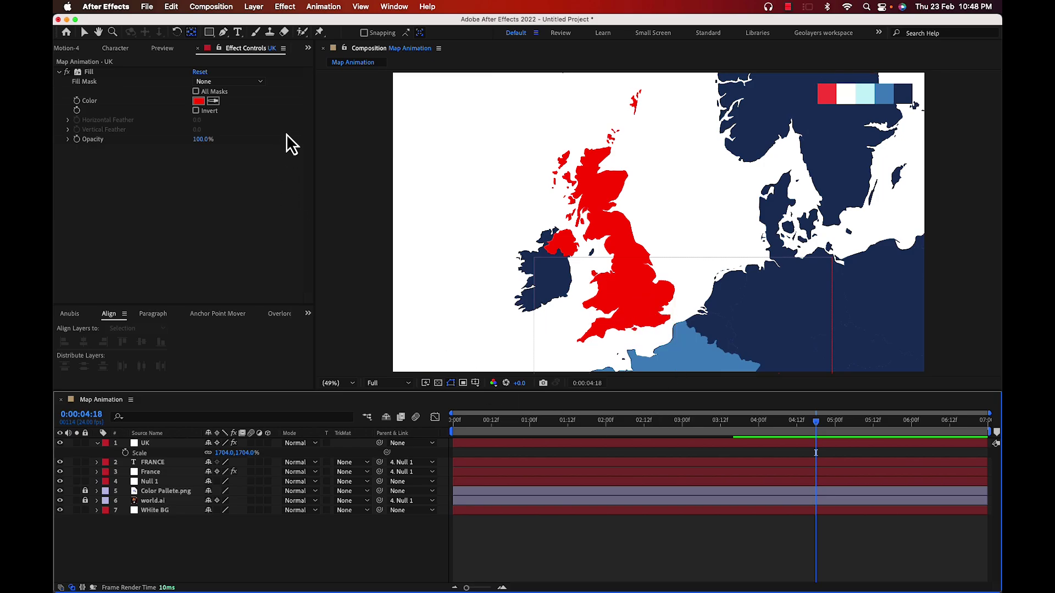
# Check the UK shape's fit against the map, parent the UK layer to the Control null, and preview the camera move
pyautogui.scroll(3, 601, 219)
pyautogui.scroll(1, 528, 193)
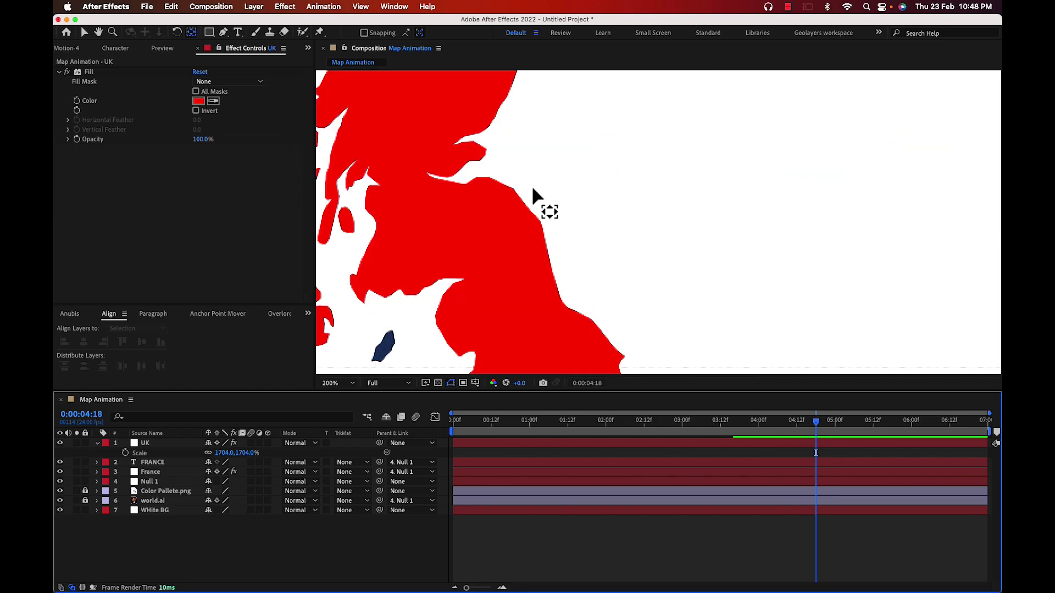
pyautogui.scroll(-1, 462, 157)
pyautogui.scroll(-2, 463, 254)
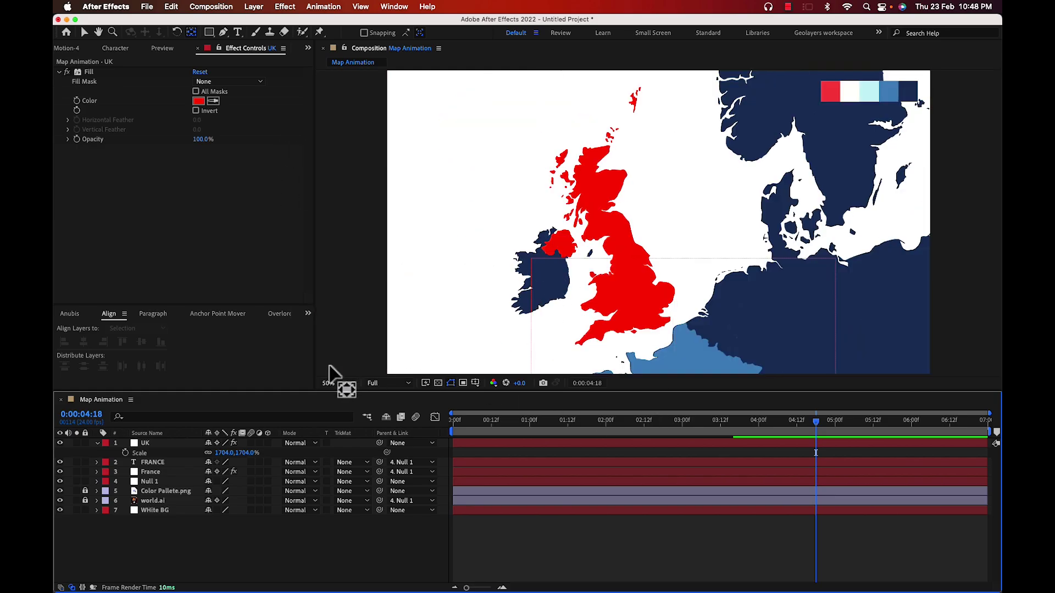
pyautogui.click(328, 383)
pyautogui.click(360, 397)
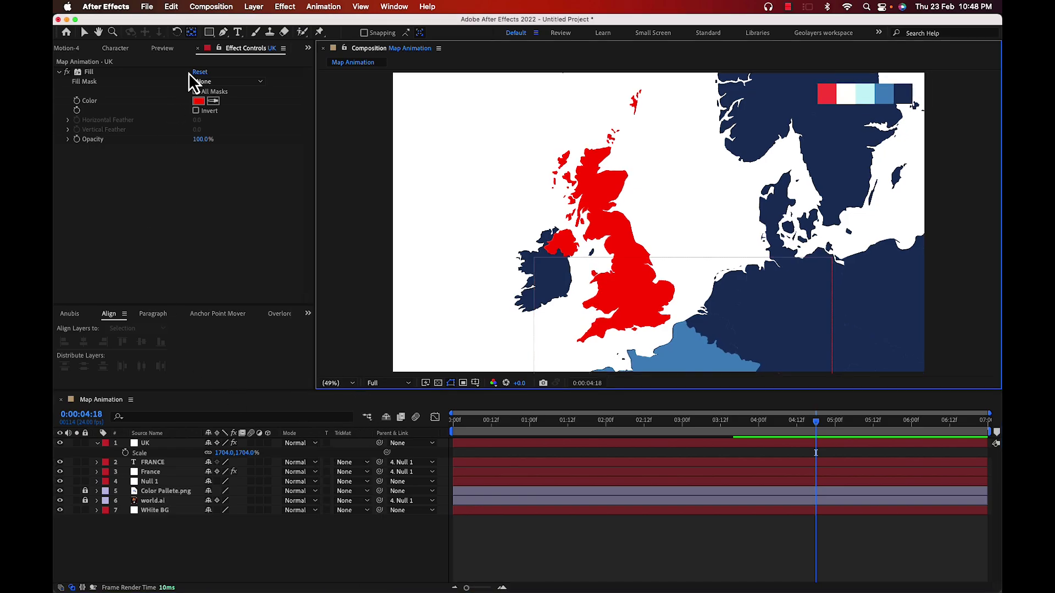
pyautogui.press('s')
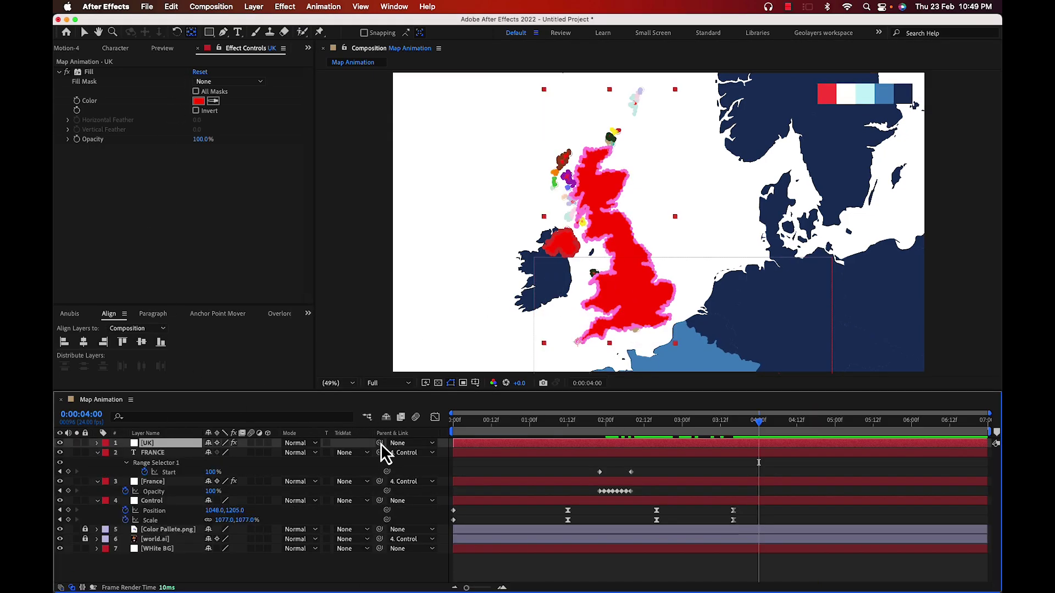
pyautogui.moveTo(380, 443); pyautogui.dragTo(179, 503)
pyautogui.click(608, 434)
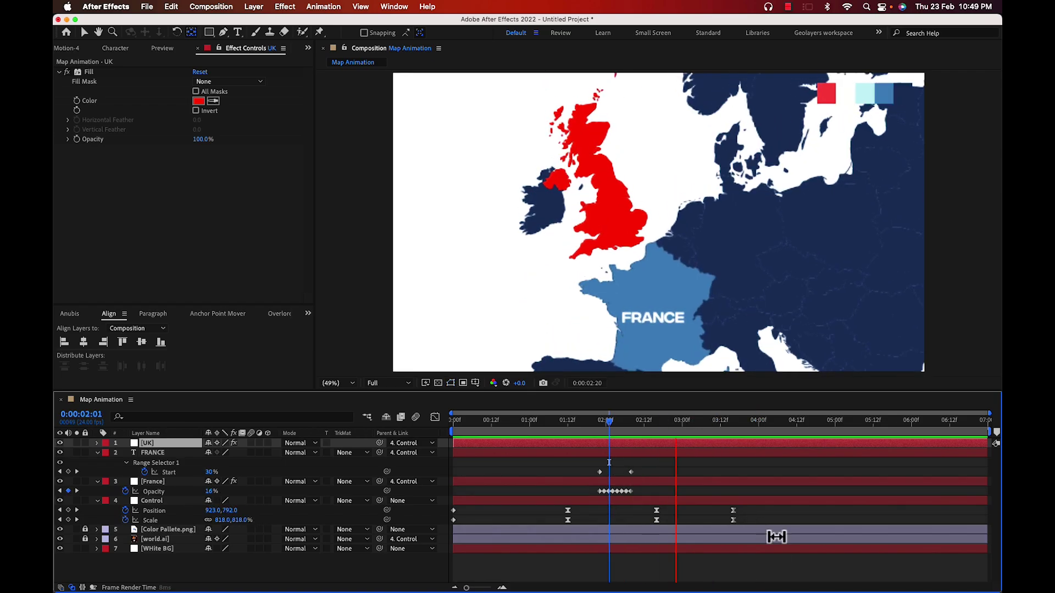
pyautogui.press('space')
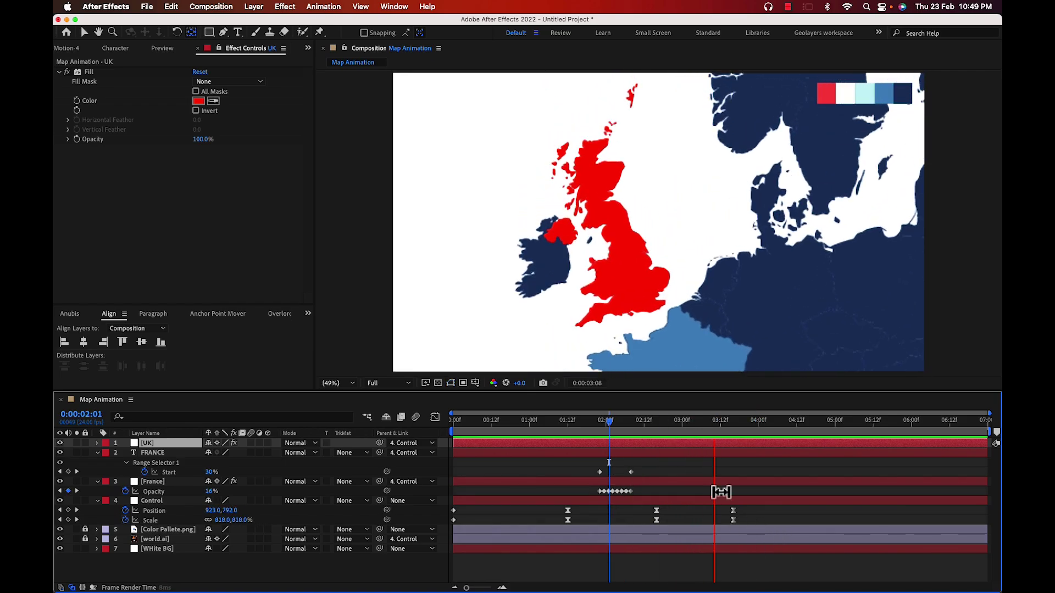
# Add a white "UK" text label over southern Britain and parent its layer to the Control null
pyautogui.click(497, 576)
pyautogui.press('.')
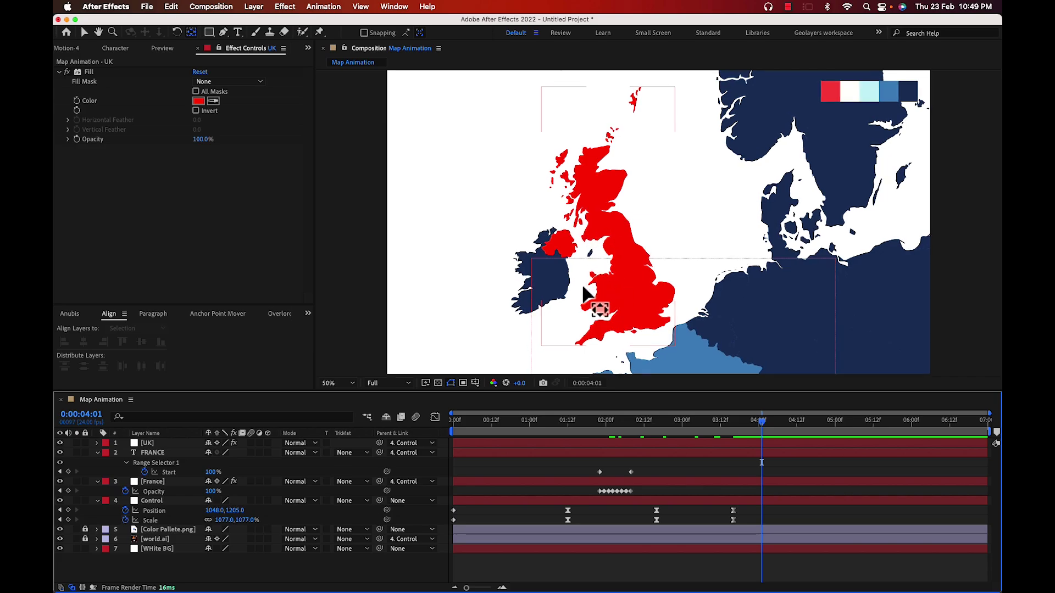
pyautogui.click(84, 32)
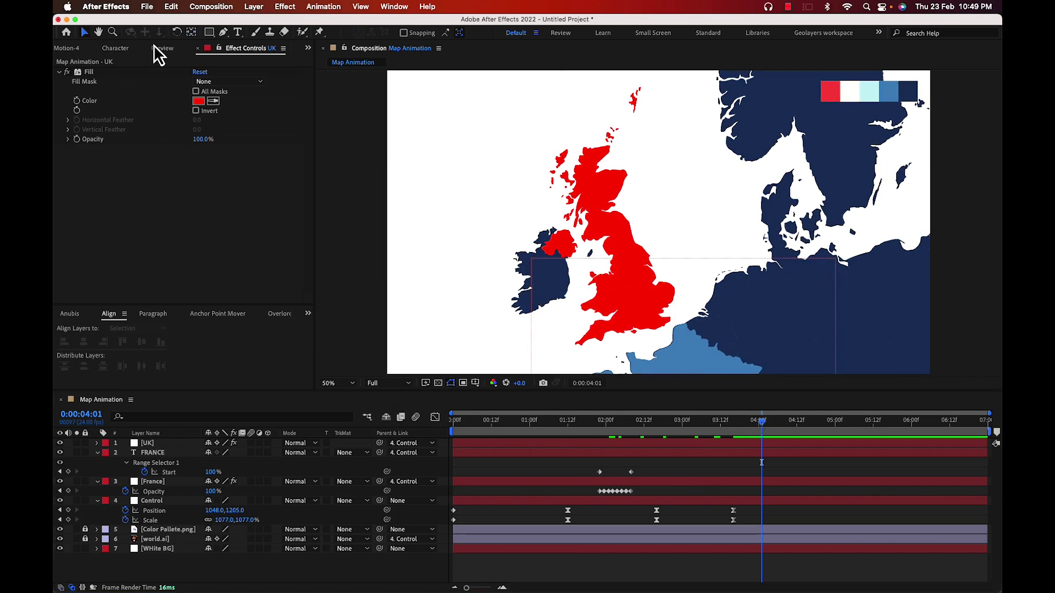
pyautogui.click(617, 300)
pyautogui.write('UK')
pyautogui.press('Escape')
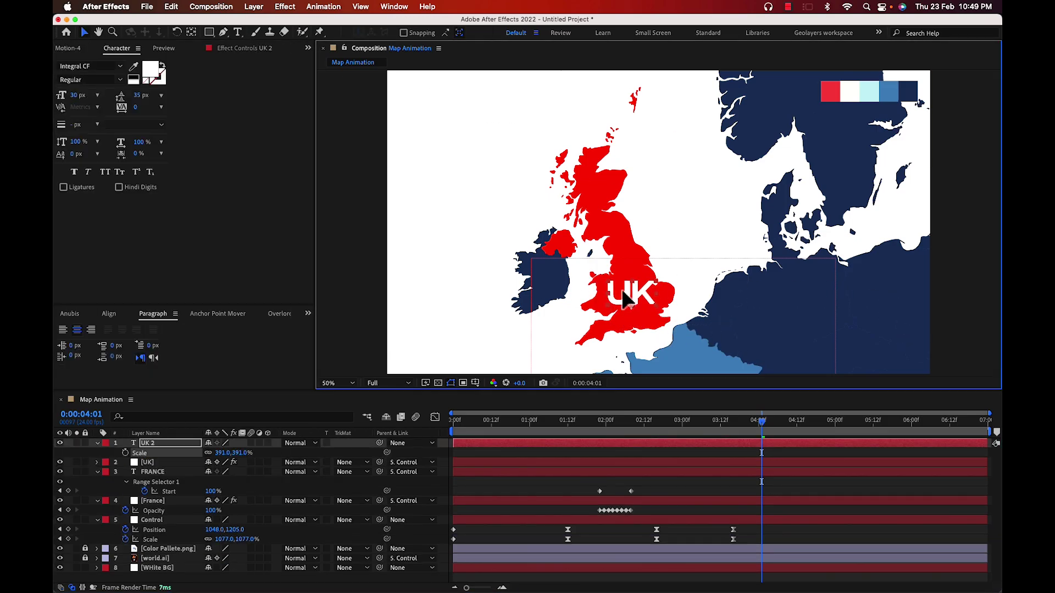
pyautogui.moveTo(762, 502); pyautogui.dragTo(742, 501)
pyautogui.moveTo(380, 443); pyautogui.dragTo(151, 514)
# Add a Position text animator to the UK label with an offset of 0, 32
pyautogui.click(273, 453)
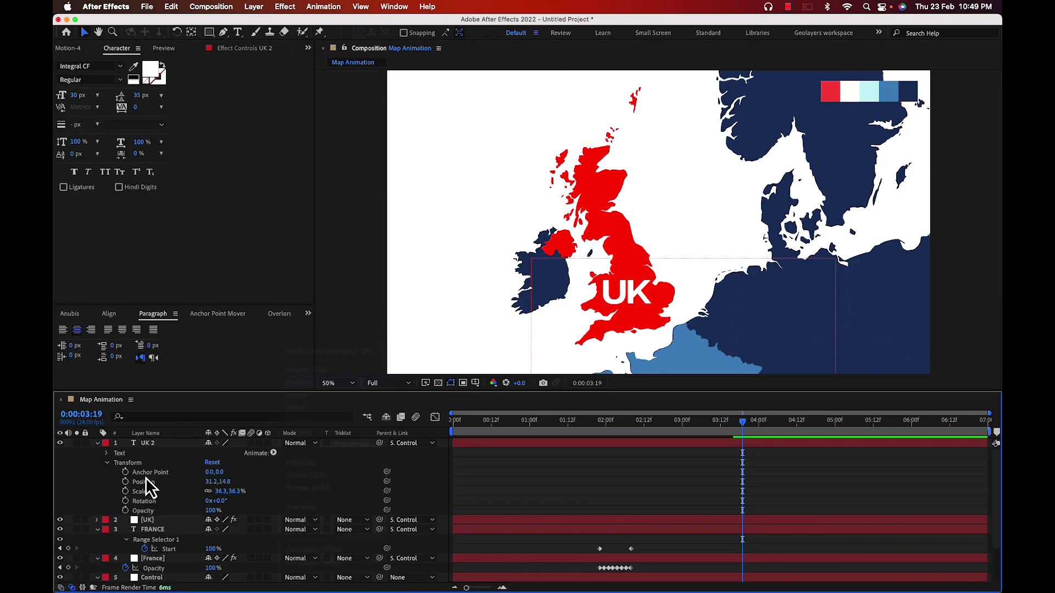
pyautogui.click(285, 489)
pyautogui.click(720, 420)
pyautogui.moveTo(722, 433); pyautogui.dragTo(740, 433)
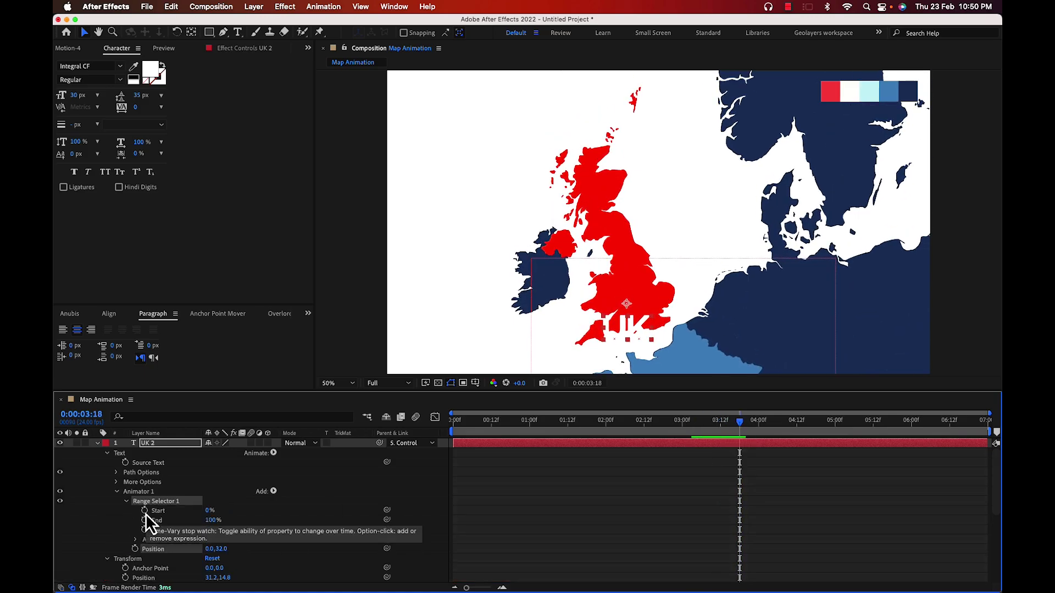
# Keyframe the UK label's Range Selector Start from 0% at 0:00:03:18 to 100% at 0:00:04:08, with the selector based on Words
pyautogui.click(144, 511)
pyautogui.hotkey('shift', 'pagedown')
pyautogui.press('pagedown')
pyautogui.press('pagedown')
pyautogui.press('pagedown')
pyautogui.moveTo(209, 511); pyautogui.dragTo(265, 523)
pyautogui.click(136, 540)
# Draw a rectangular mask around the UK label so its text is revealed inside it, and collapse the layer properties
pyautogui.press('q')
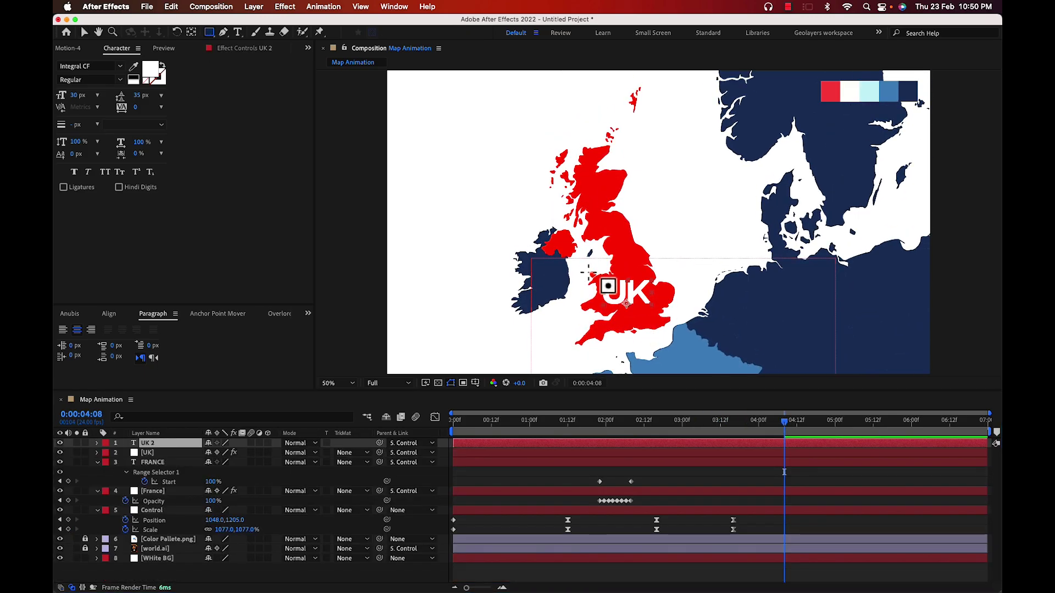
pyautogui.moveTo(590, 273); pyautogui.dragTo(661, 309)
pyautogui.click(697, 493)
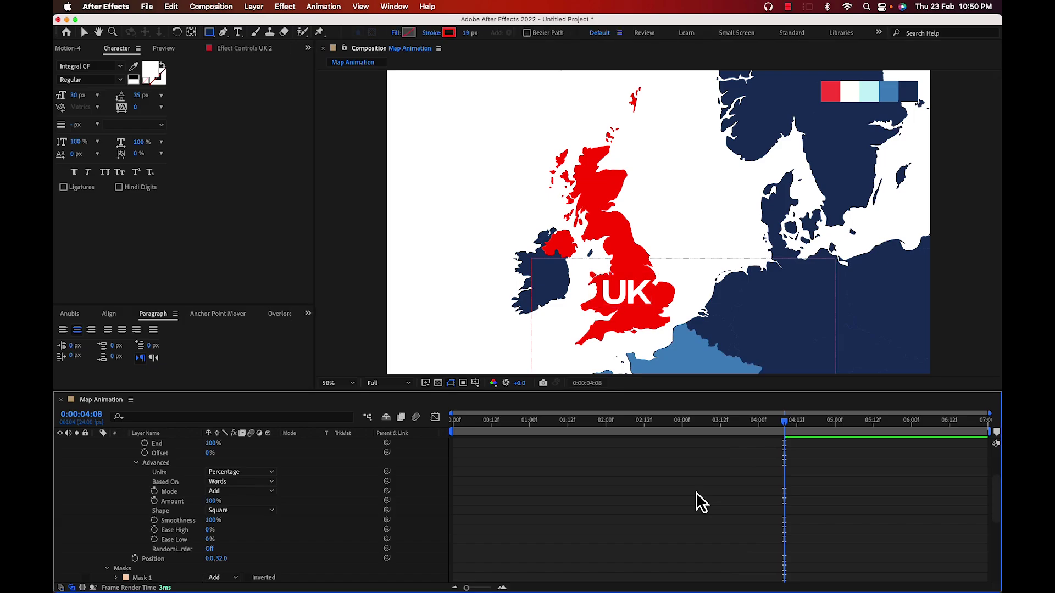
pyautogui.press('u')
pyautogui.press('u')
# Preview the UK label's reveal from shortly before it begins
pyautogui.moveTo(797, 429); pyautogui.dragTo(749, 430)
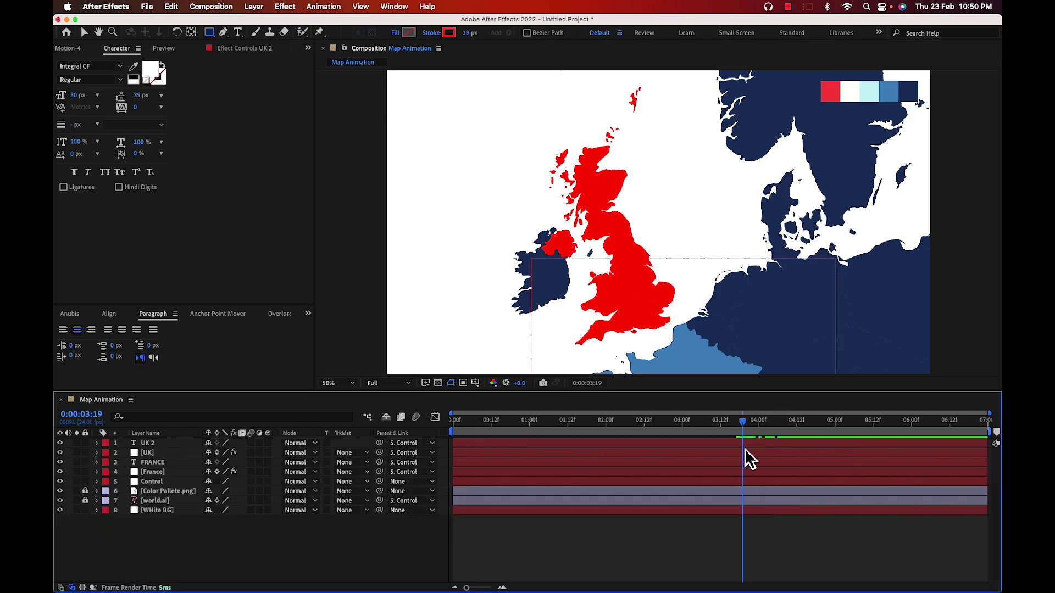
pyautogui.press('space')
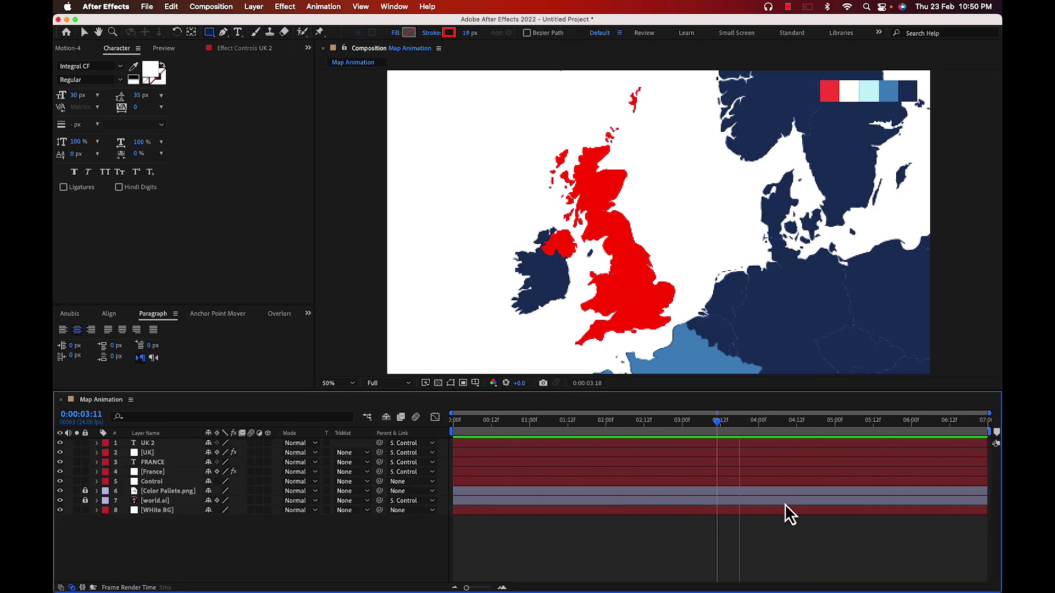
pyautogui.press('space')
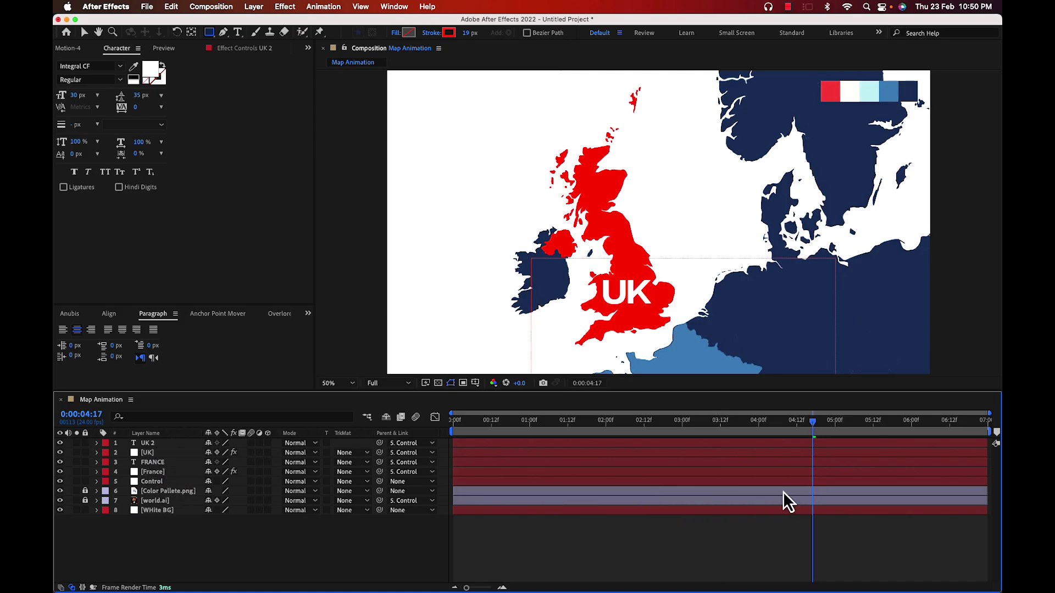
# Apply the Flicker preset to the UK shape layer at 0:00:02:23
pyautogui.moveTo(805, 428); pyautogui.dragTo(680, 477)
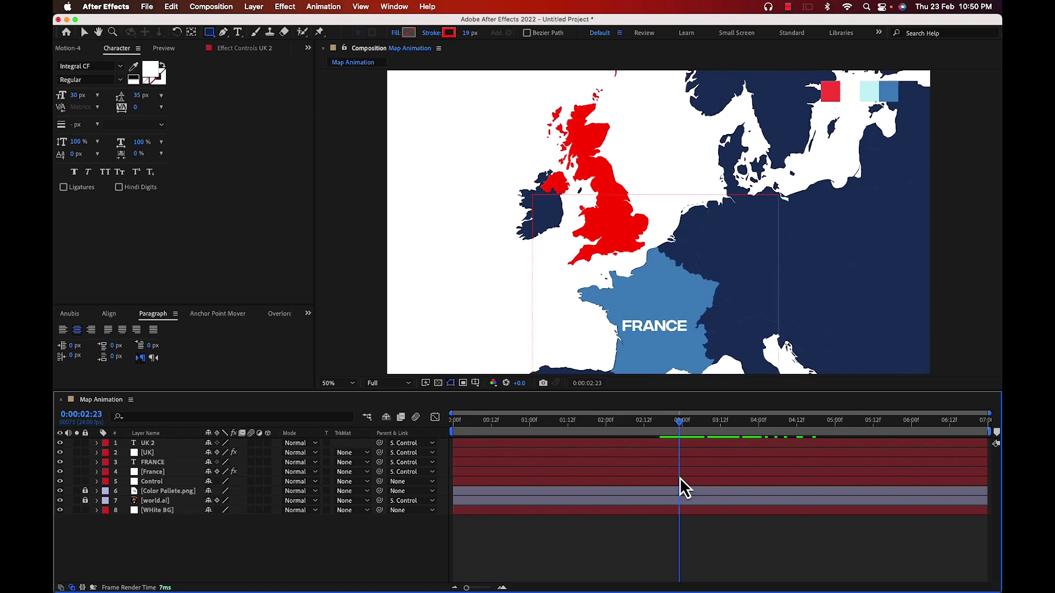
pyautogui.click(156, 453)
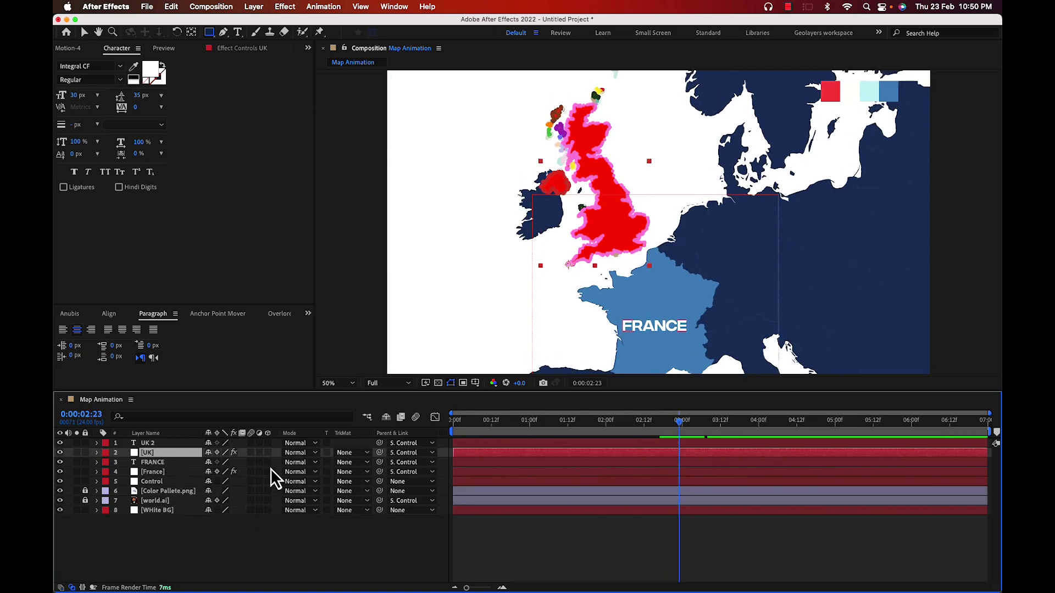
pyautogui.hotkey('ctrl', 'space')
pyautogui.write('flic')
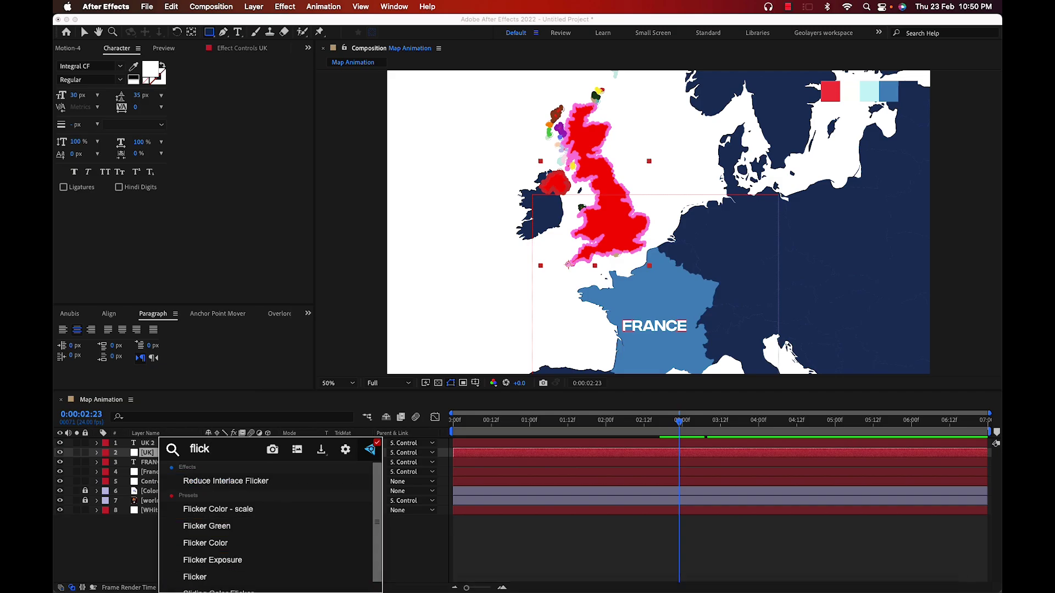
pyautogui.click(209, 577)
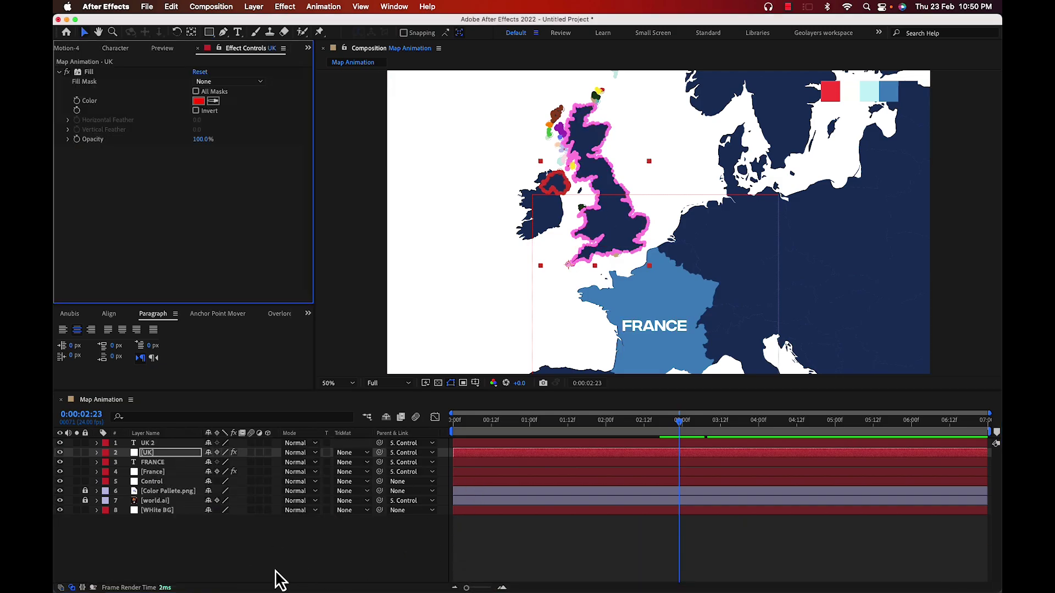
pyautogui.click(340, 550)
# Set the Control null's keyframe at 0:00:03:16 to Position 1048, 802 and Scale 889%, bringing France and the UK into frame
pyautogui.moveTo(659, 421); pyautogui.dragTo(627, 434)
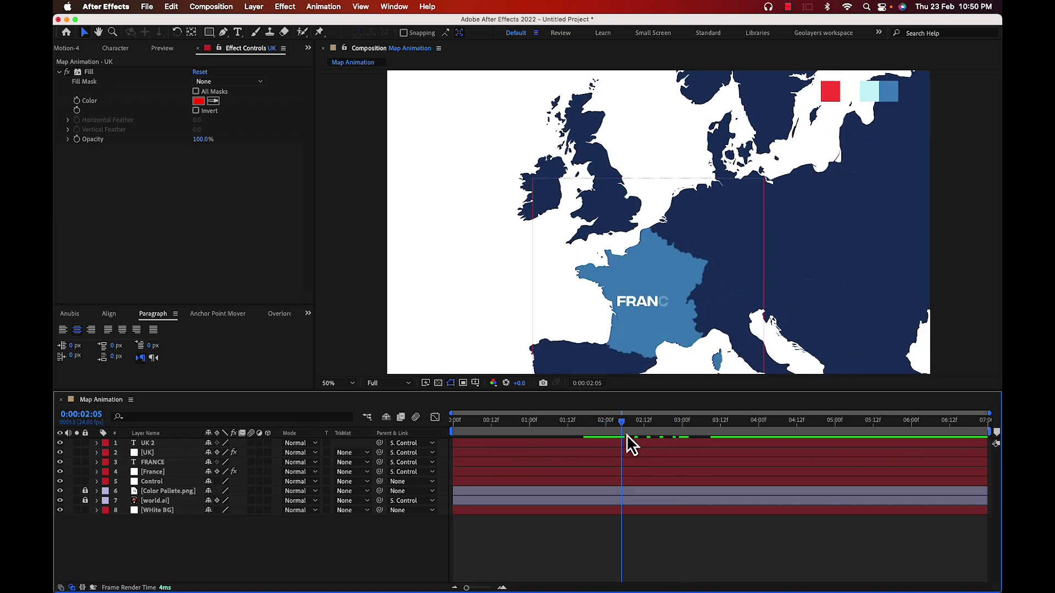
pyautogui.click(165, 482)
pyautogui.press('u')
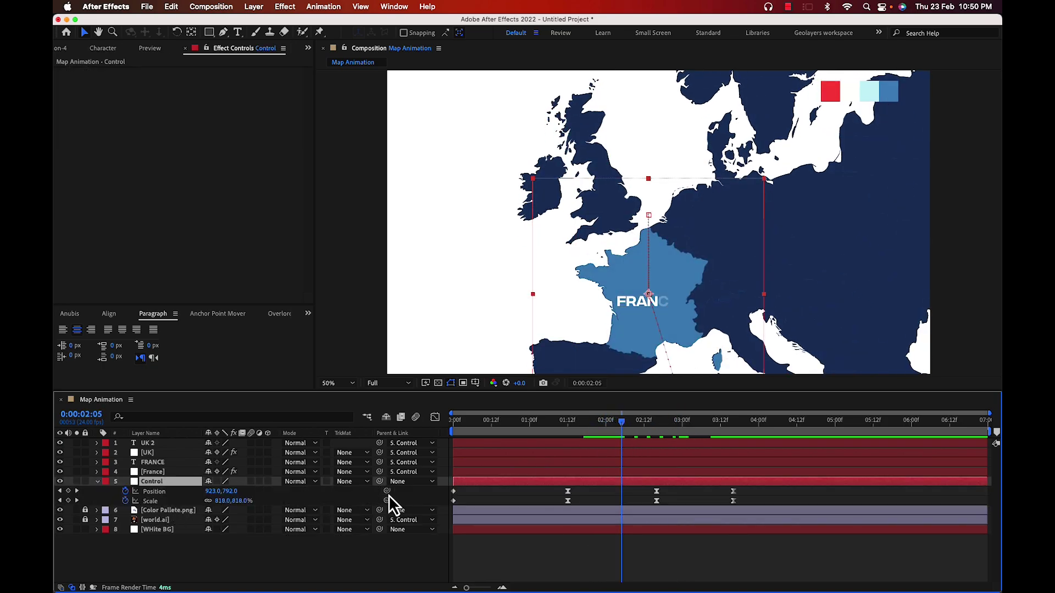
pyautogui.click(77, 495)
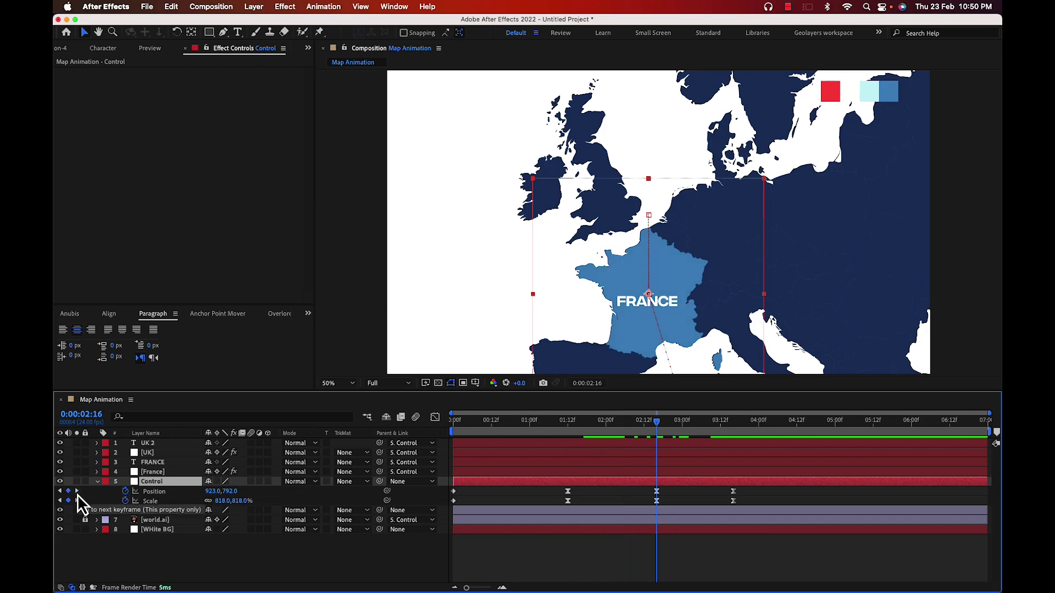
pyautogui.click(78, 495)
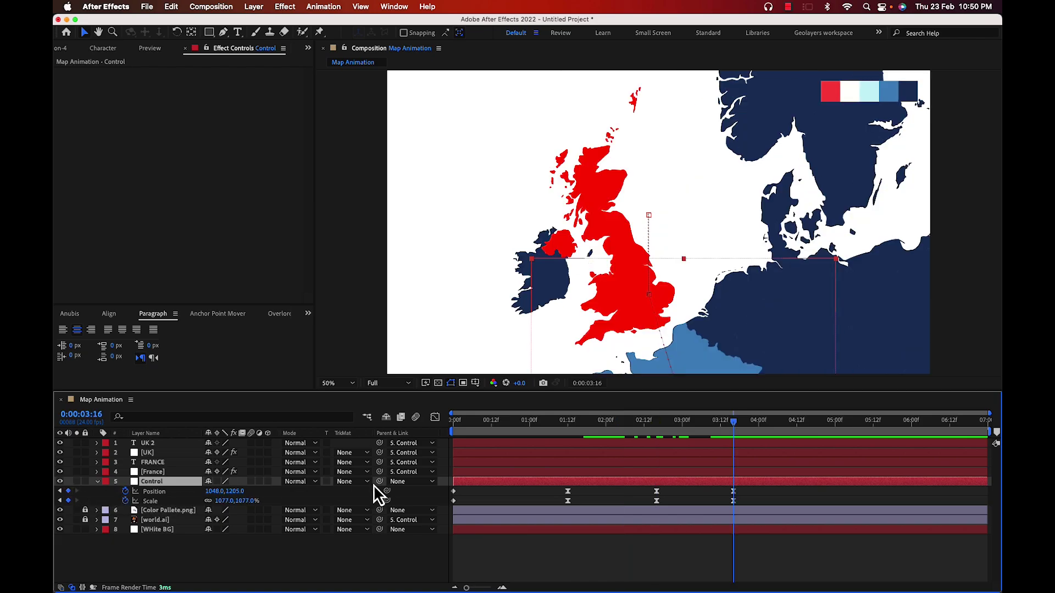
pyautogui.moveTo(231, 501); pyautogui.dragTo(56, 447)
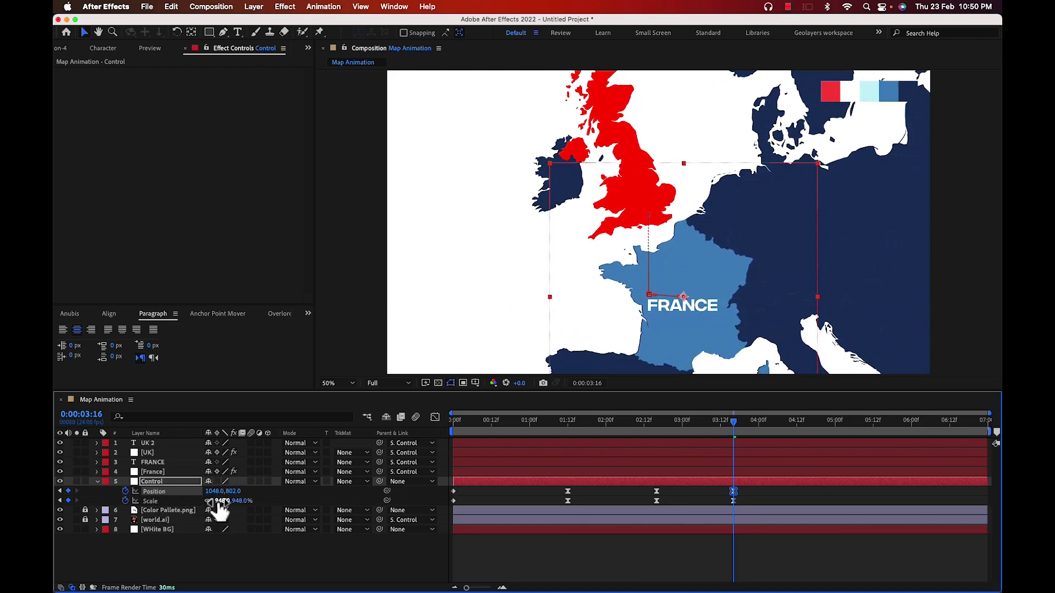
pyautogui.moveTo(220, 503); pyautogui.dragTo(176, 499)
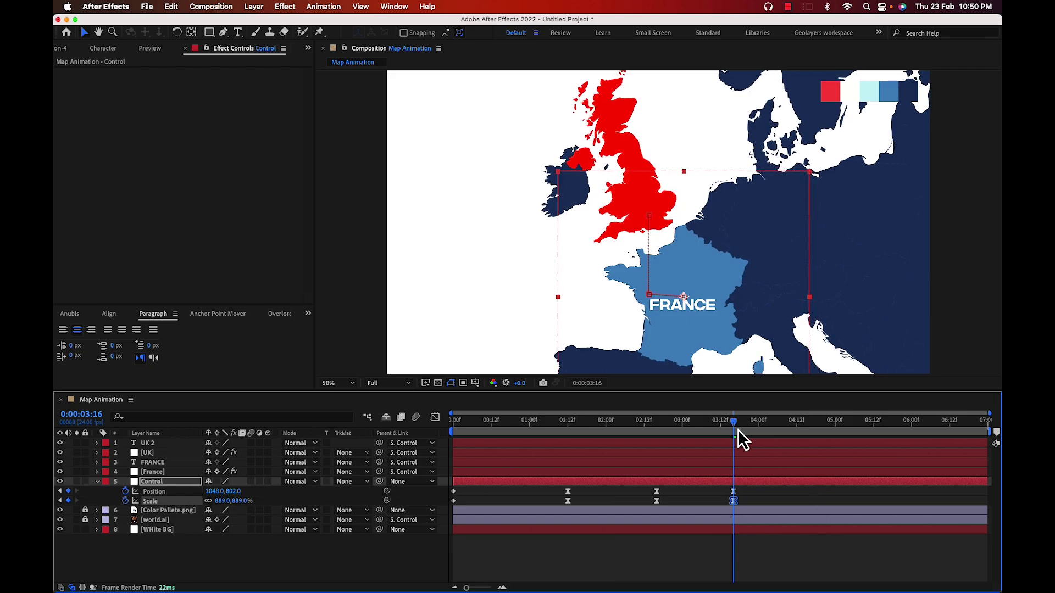
pyautogui.moveTo(739, 430); pyautogui.dragTo(738, 485)
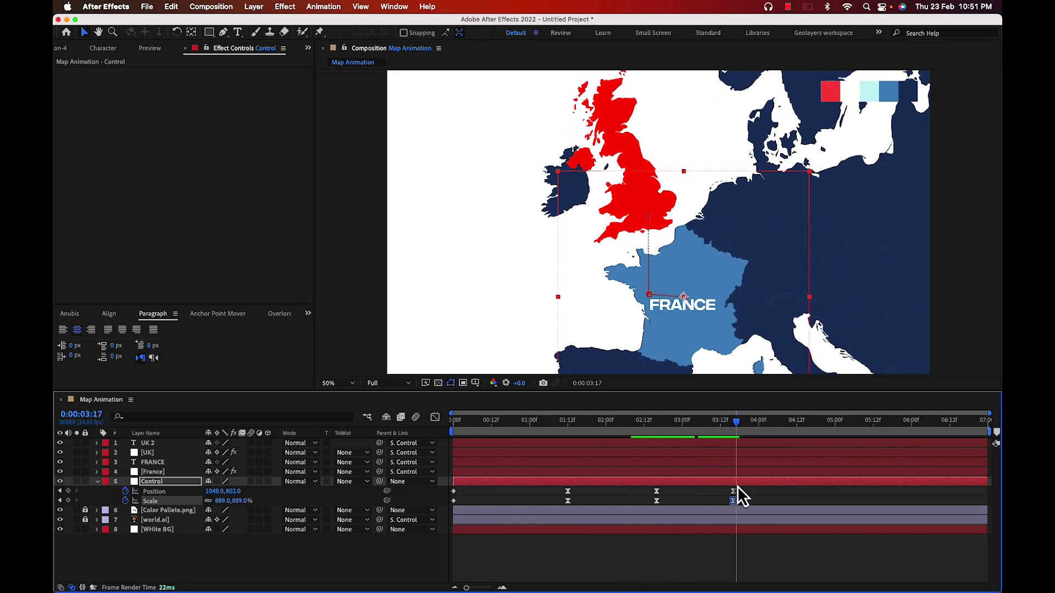
# Rotate the Control null to -28° and adjust its 0:00:03:16 keyframe to Position 1048, 727 and Scale 905%
pyautogui.click(151, 482)
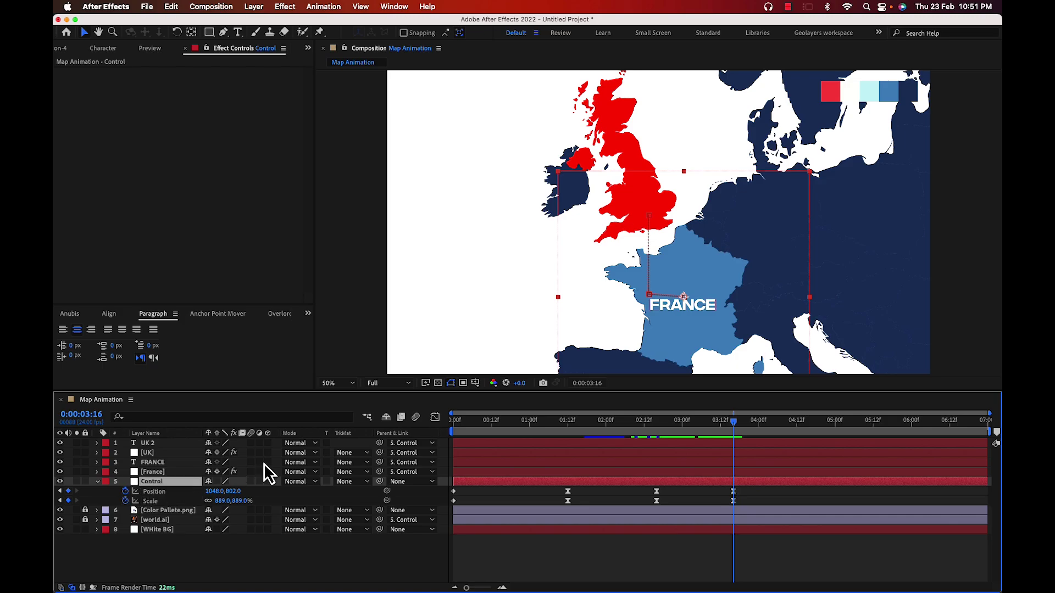
pyautogui.hotkey('shift', 'r')
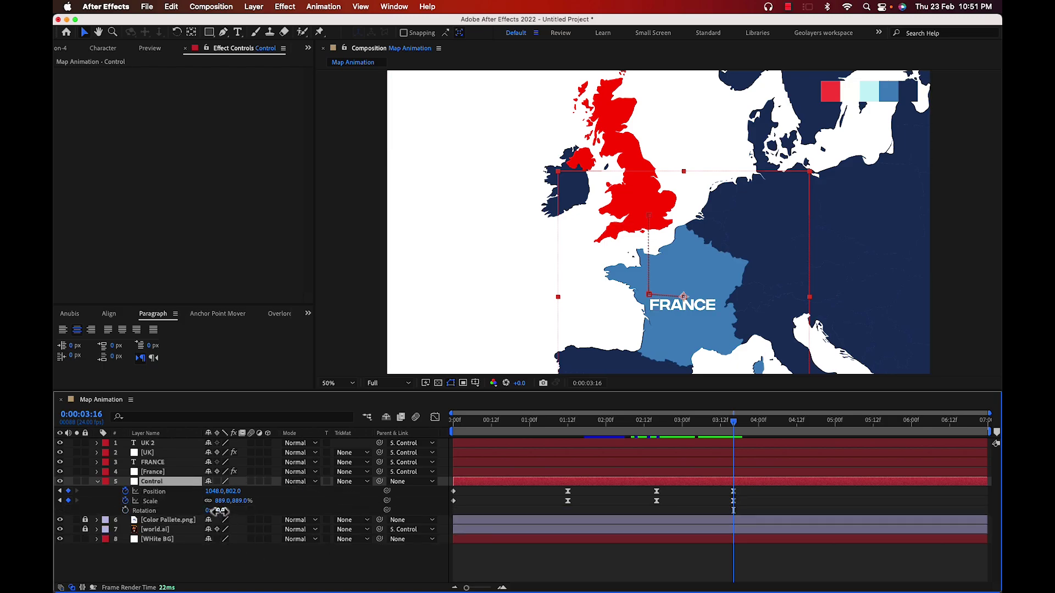
pyautogui.moveTo(219, 512); pyautogui.dragTo(192, 490)
pyautogui.click(191, 490)
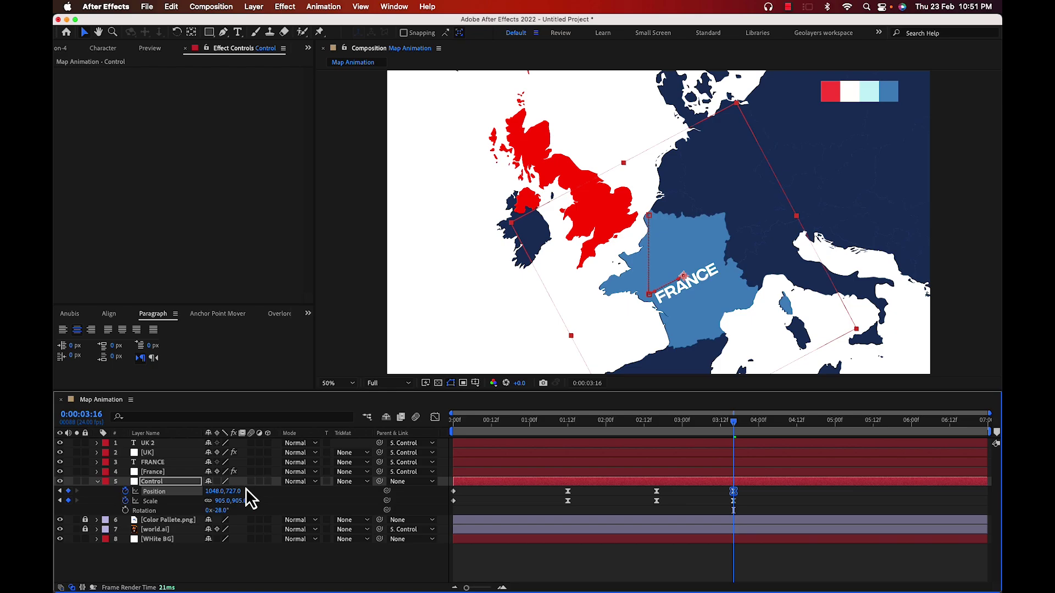
# Preview the whole map animation from the beginning
pyautogui.click(696, 583)
pyautogui.press('Home')
pyautogui.press('space')
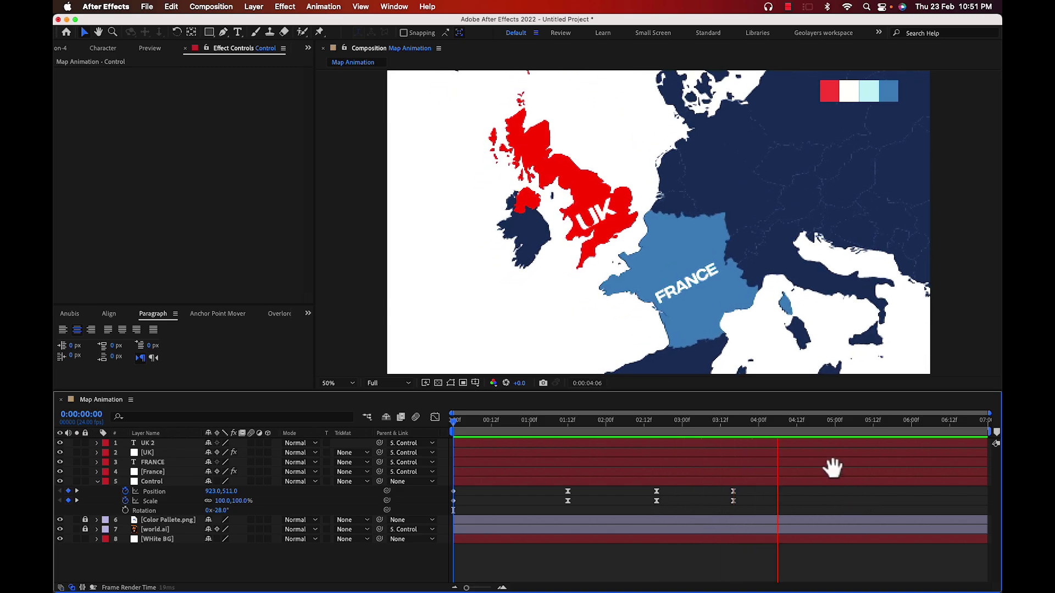
pyautogui.press('space')
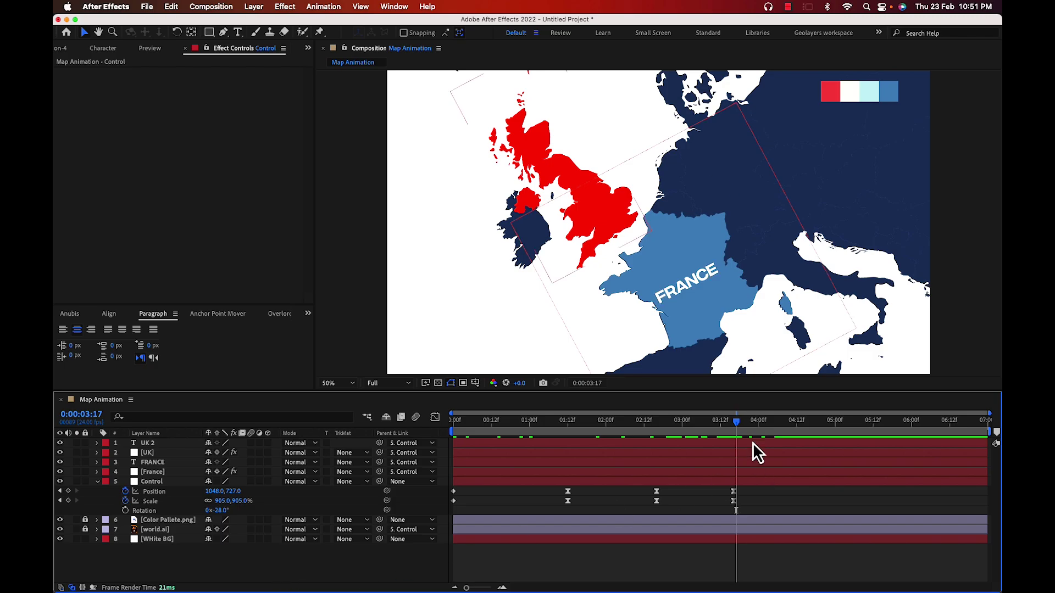
# Shift the UK label's Start keyframes about ten frames earlier, beginning near 0:00:03:08, and preview the change
pyautogui.moveTo(732, 425); pyautogui.dragTo(775, 477)
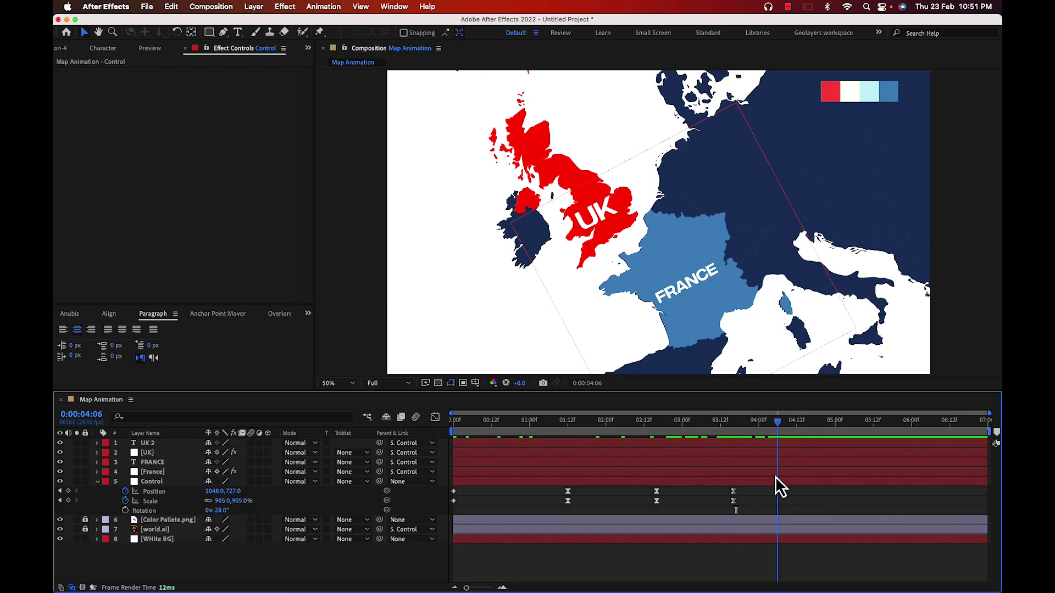
pyautogui.click(156, 444)
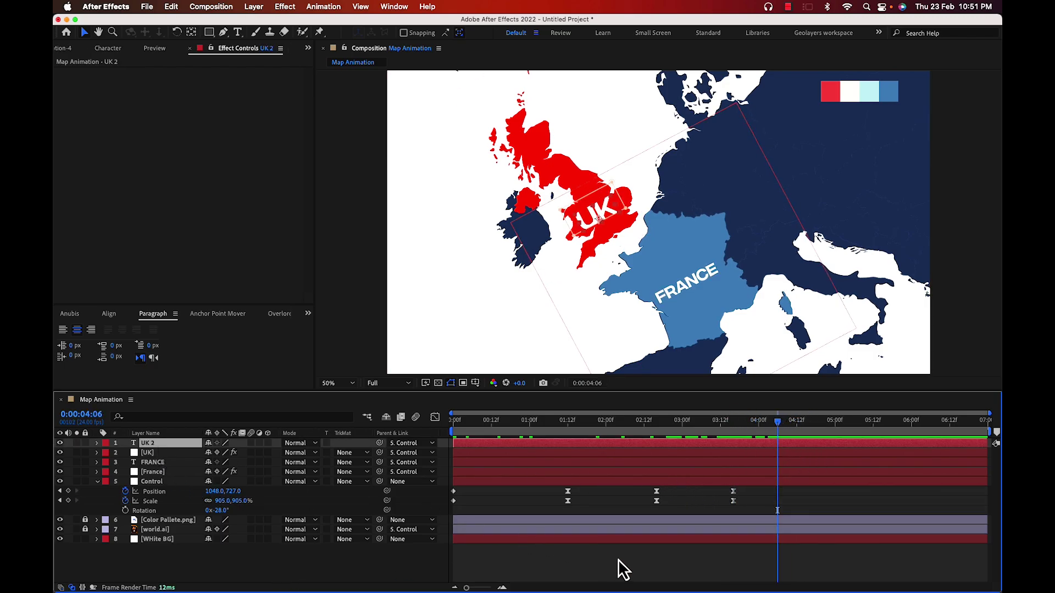
pyautogui.press('u')
pyautogui.moveTo(798, 460); pyautogui.dragTo(722, 476)
pyautogui.press('space')
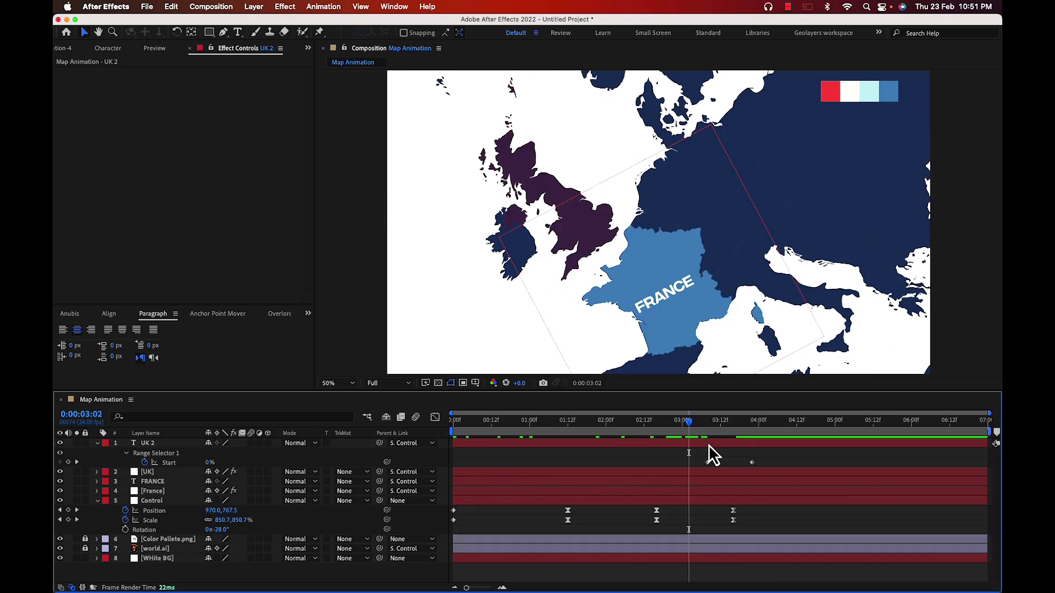
# Recolor the UK shape's Fill effect with the red swatch sampled from the color palette image
pyautogui.click(747, 571)
pyautogui.press('space')
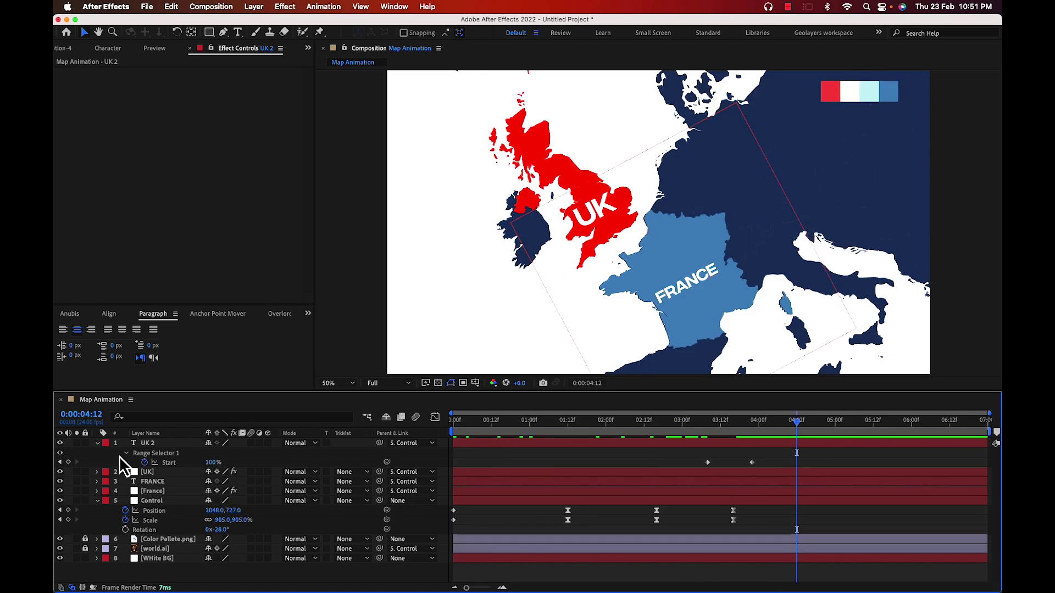
pyautogui.click(153, 444)
pyautogui.click(139, 51)
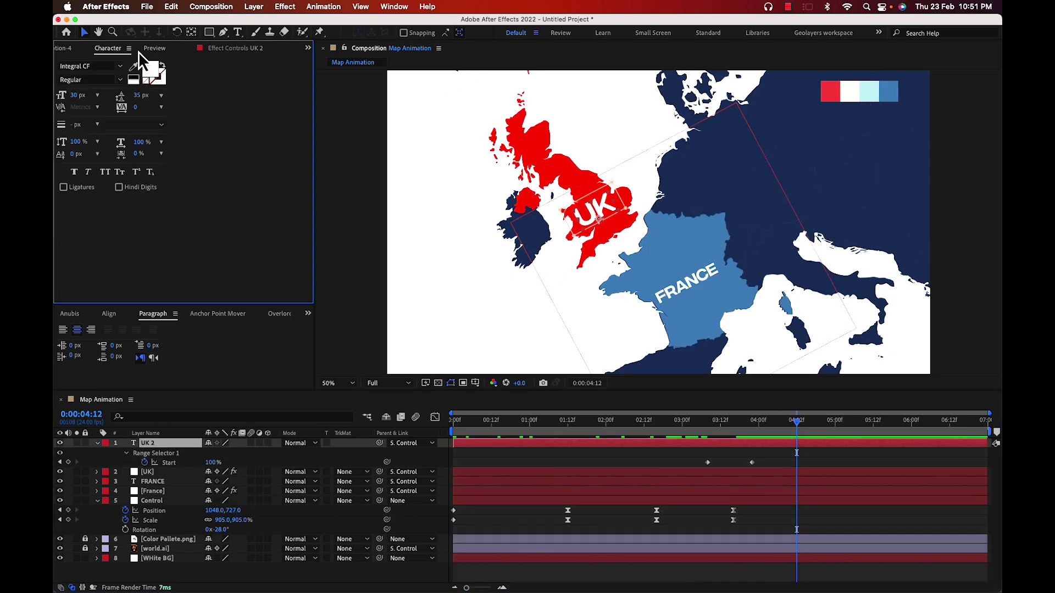
pyautogui.click(158, 472)
pyautogui.click(213, 101)
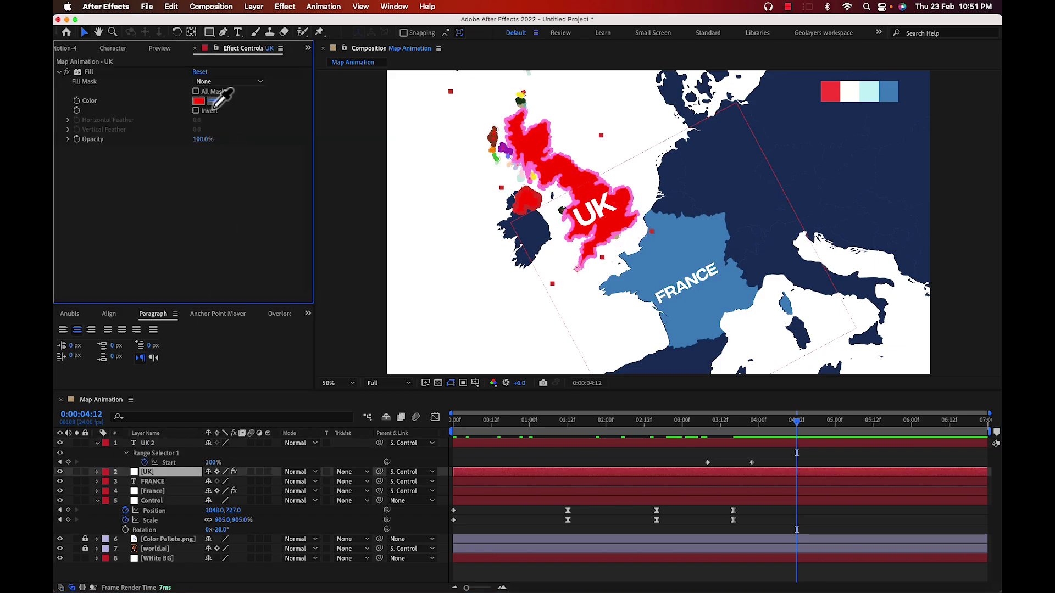
pyautogui.click(826, 98)
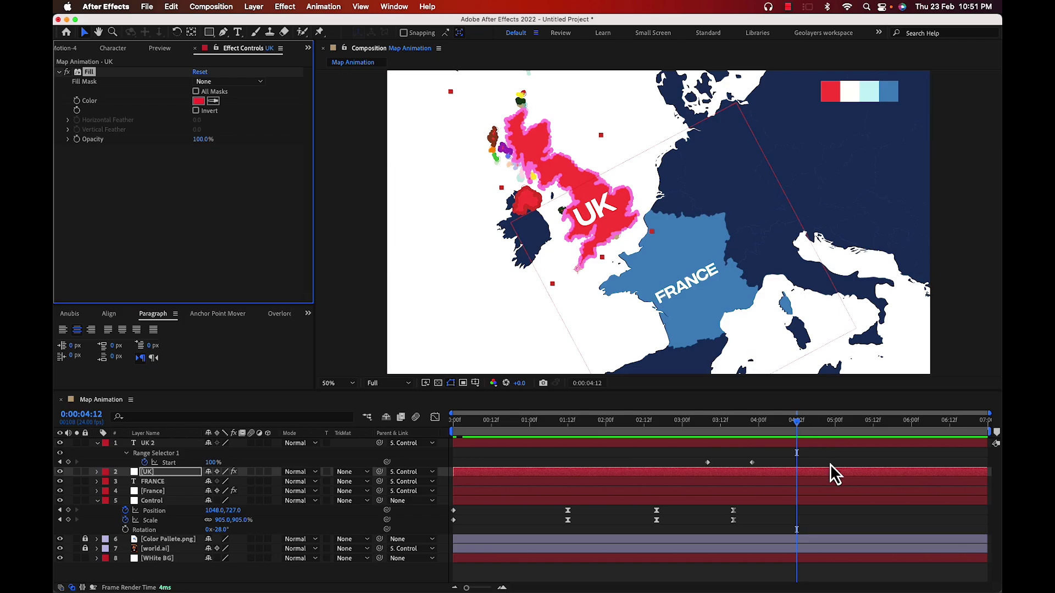
pyautogui.click(811, 529)
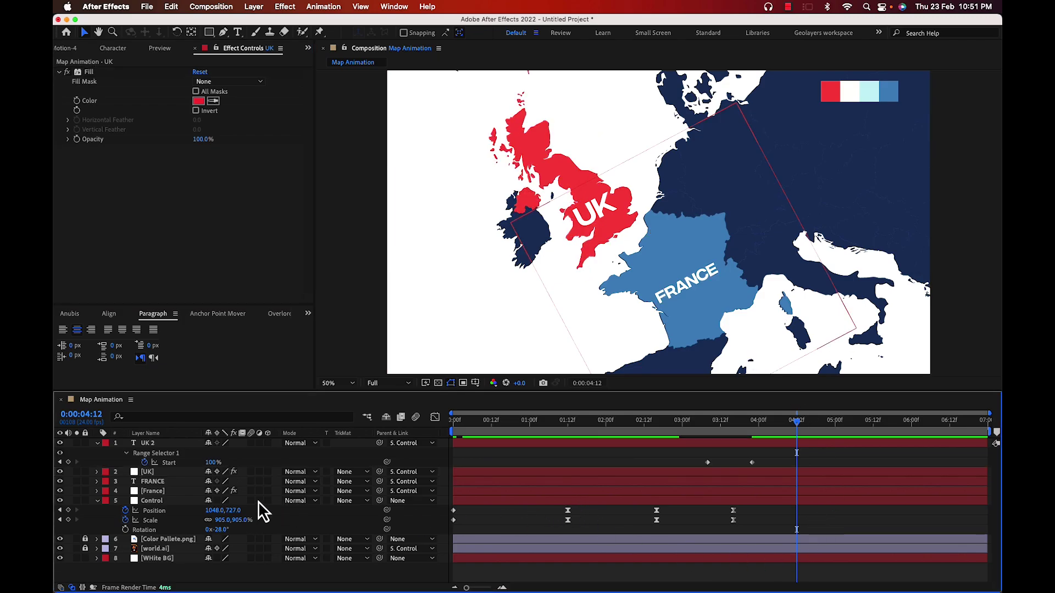
# Keyframe the Control null's Rotation at 0° on 0:00:02:16 and -28° on 0:00:03:16
pyautogui.press('f')
pyautogui.press('f')
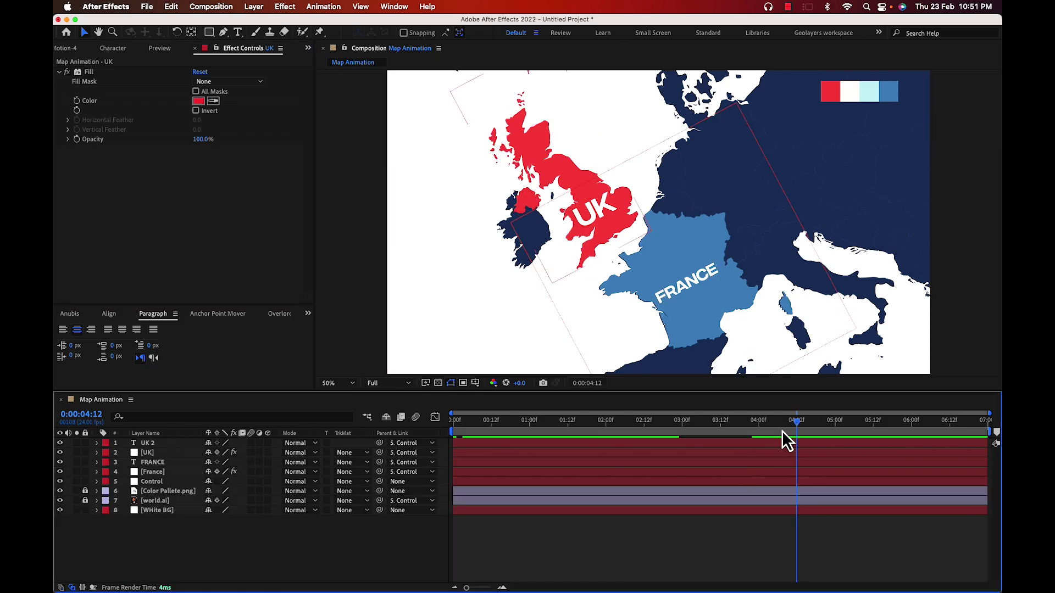
pyautogui.press('Home')
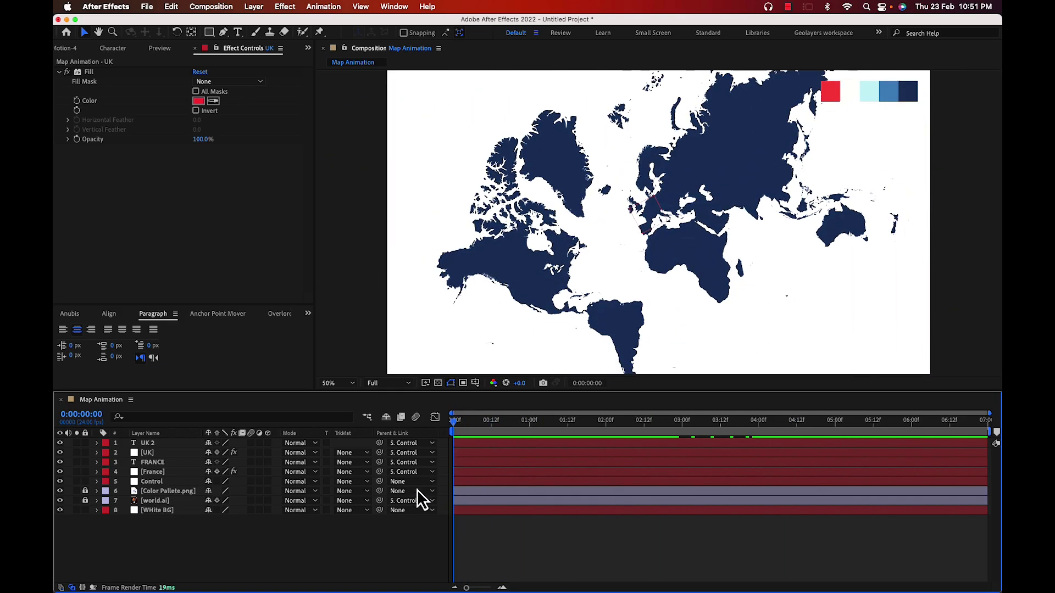
pyautogui.moveTo(454, 483); pyautogui.dragTo(397, 500)
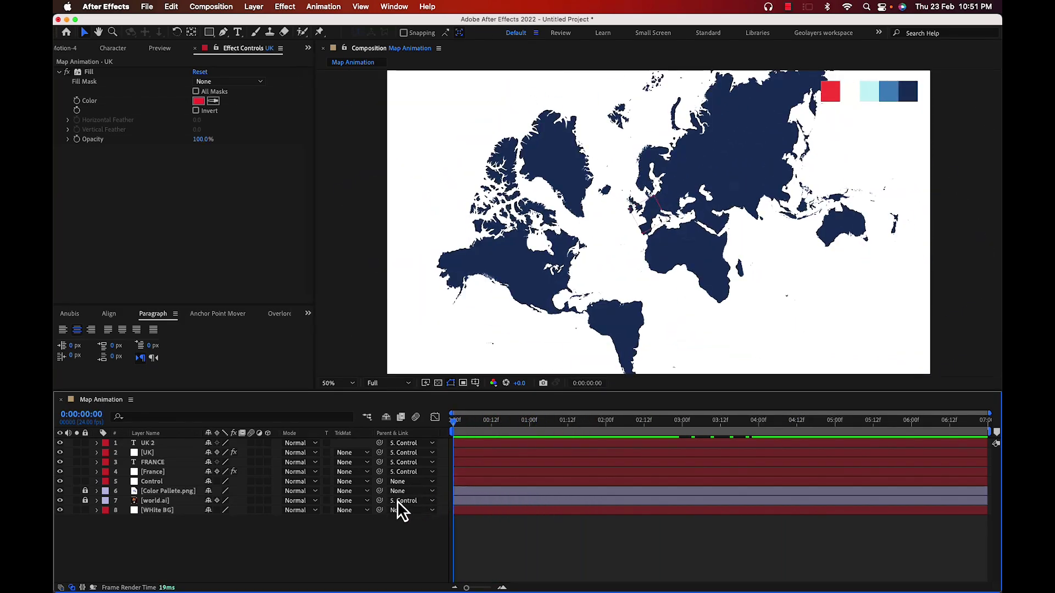
pyautogui.click(155, 463)
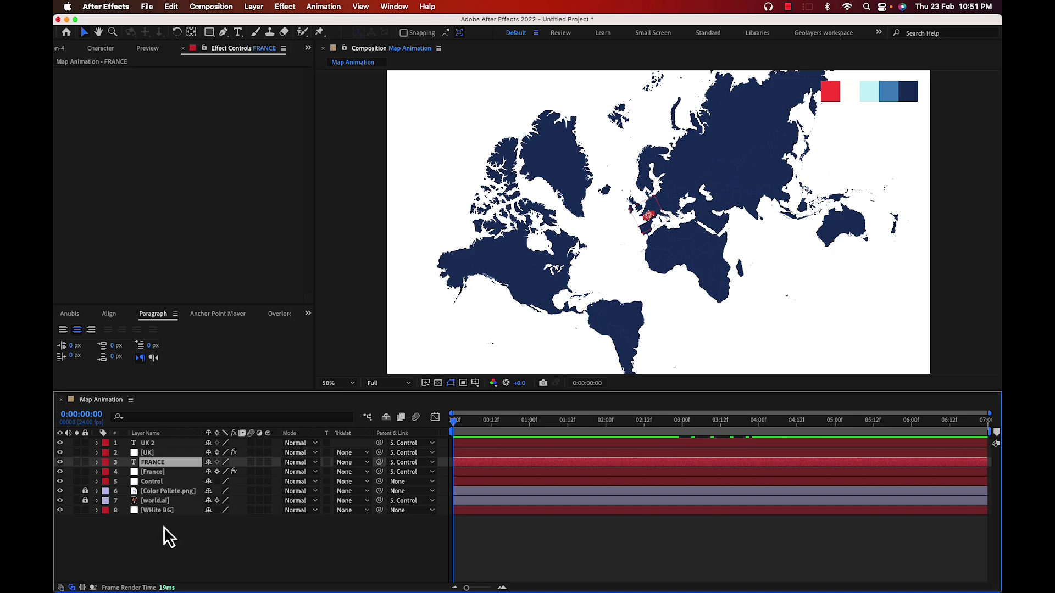
pyautogui.click(162, 484)
pyautogui.press('u')
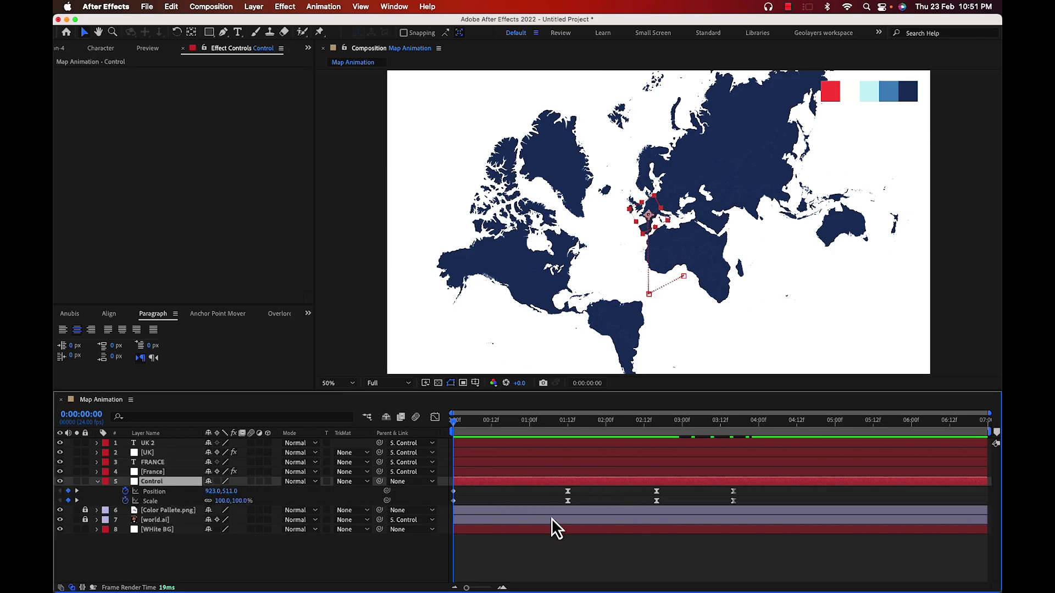
pyautogui.hotkey('shift', 'r')
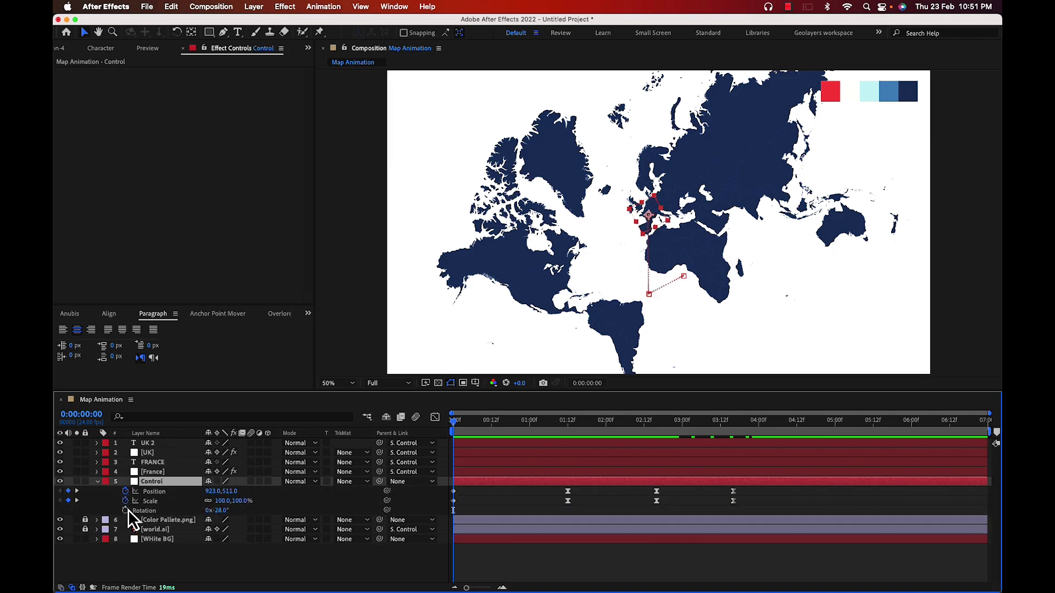
pyautogui.click(126, 511)
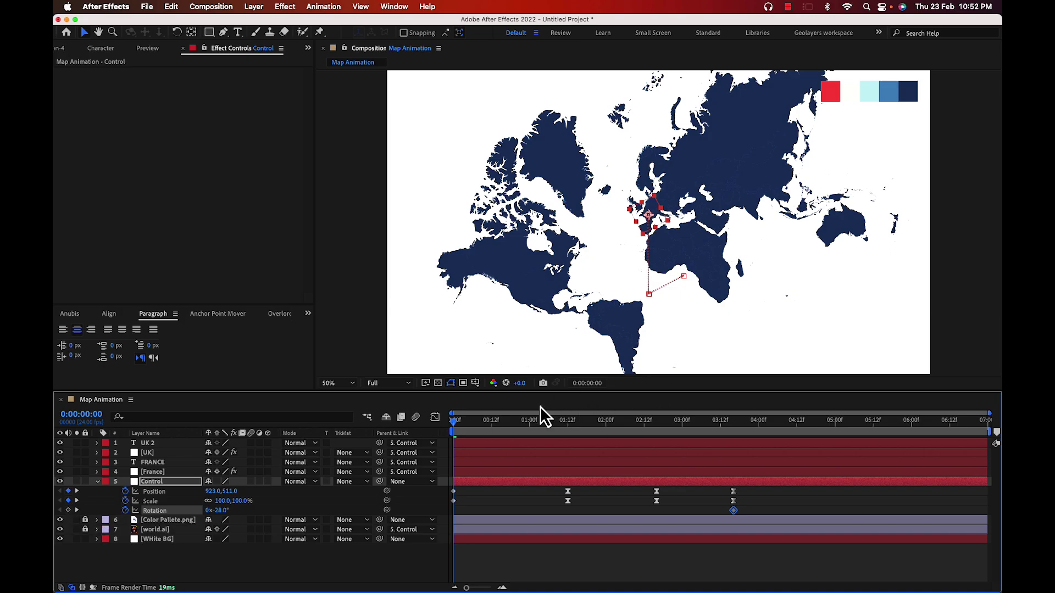
pyautogui.moveTo(542, 420); pyautogui.dragTo(657, 555)
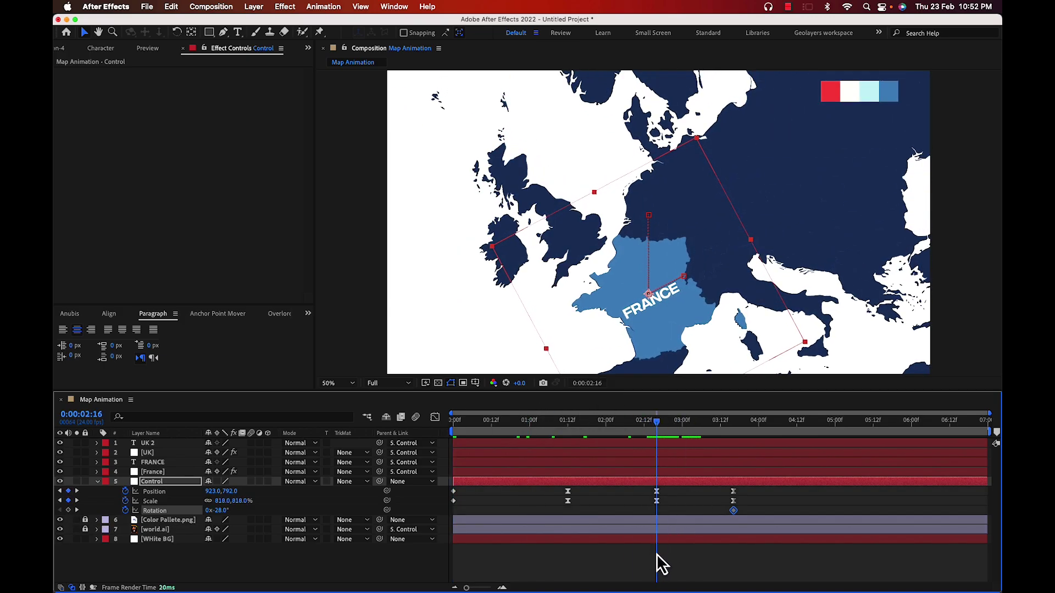
pyautogui.rightClick(222, 513)
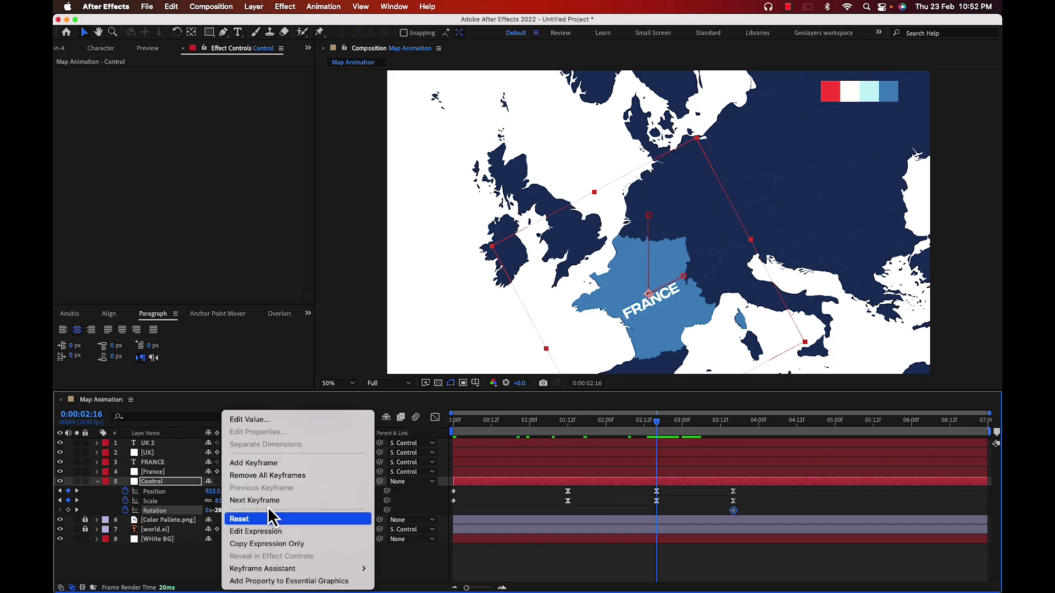
pyautogui.click(268, 517)
# Preview the animation with the new rotation move and return to 0:00:03:16
pyautogui.press('space')
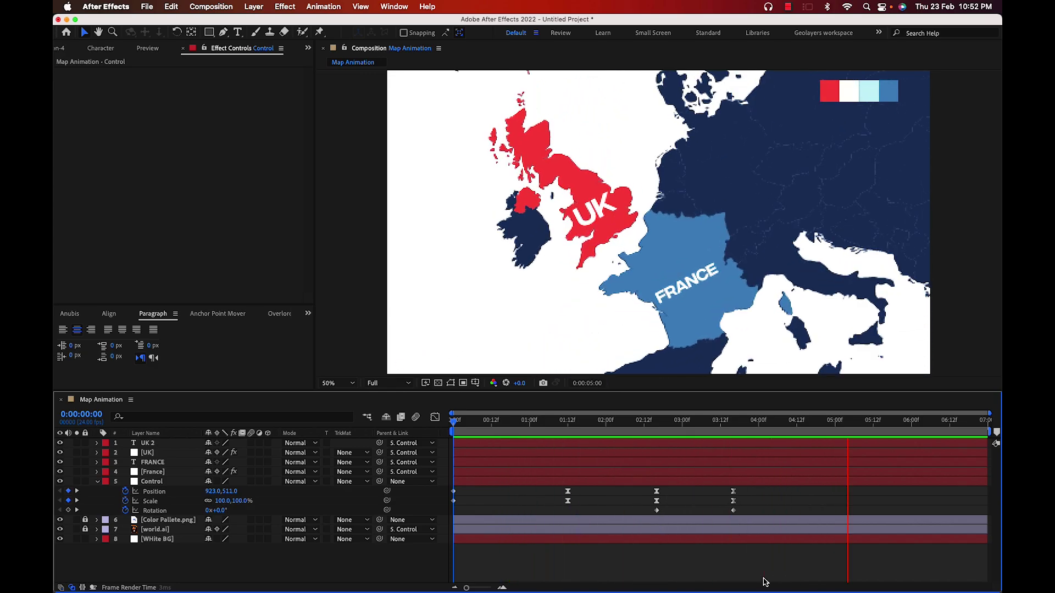
pyautogui.press('space')
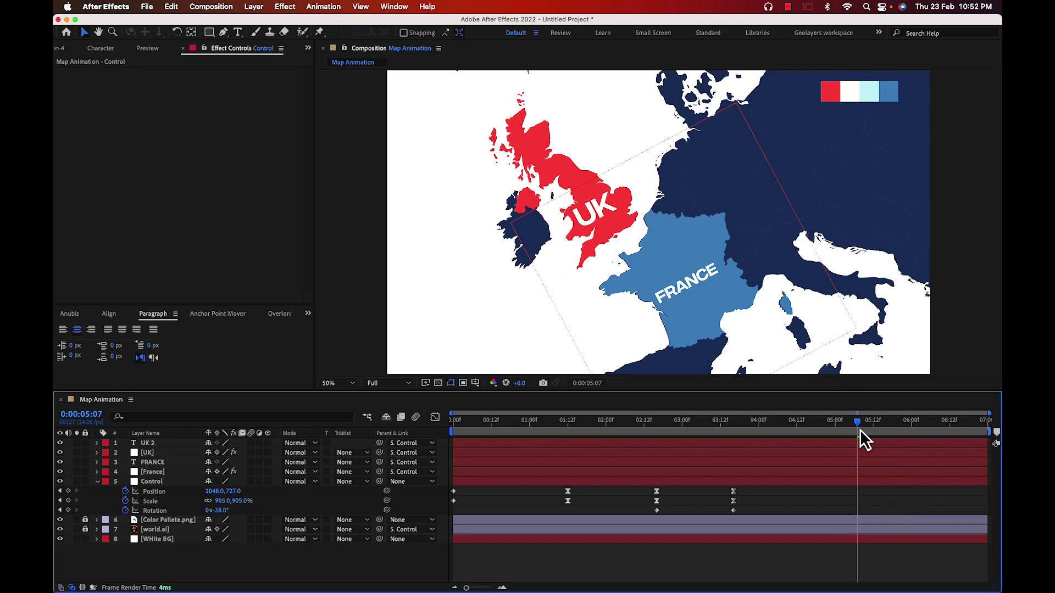
pyautogui.moveTo(859, 426); pyautogui.dragTo(733, 516)
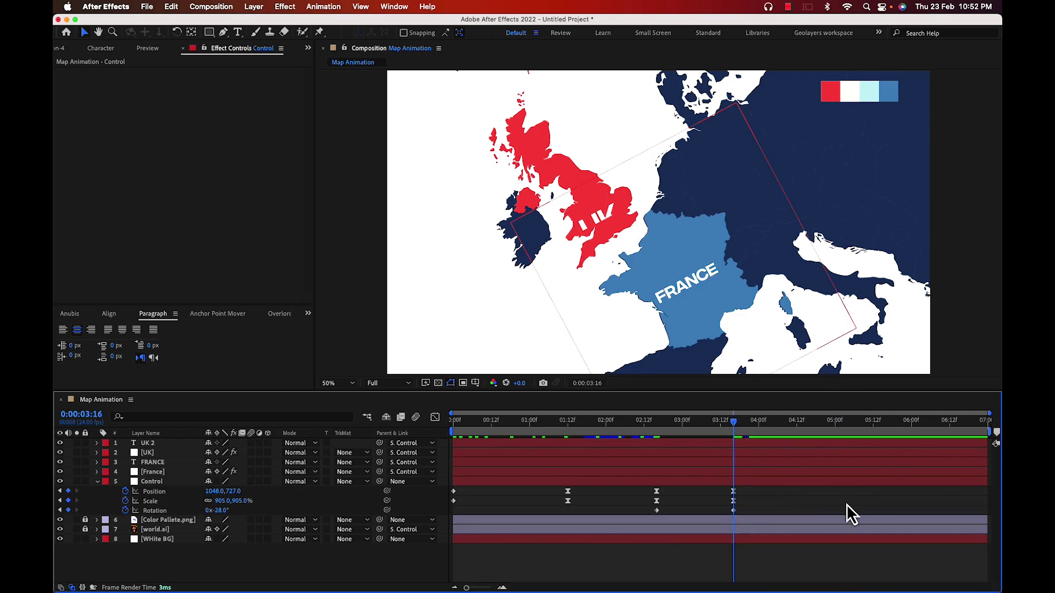
# Collapse the Control null's properties and make the UK and France text, both country shapes and the Control null 3D layers
pyautogui.press('u')
pyautogui.press('u')
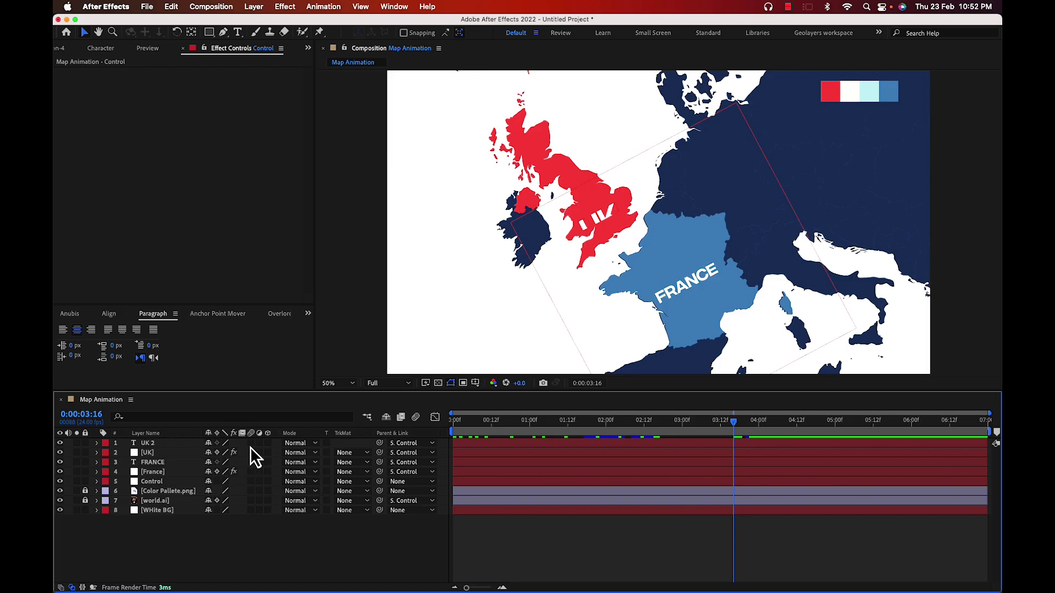
pyautogui.moveTo(268, 444); pyautogui.dragTo(269, 481)
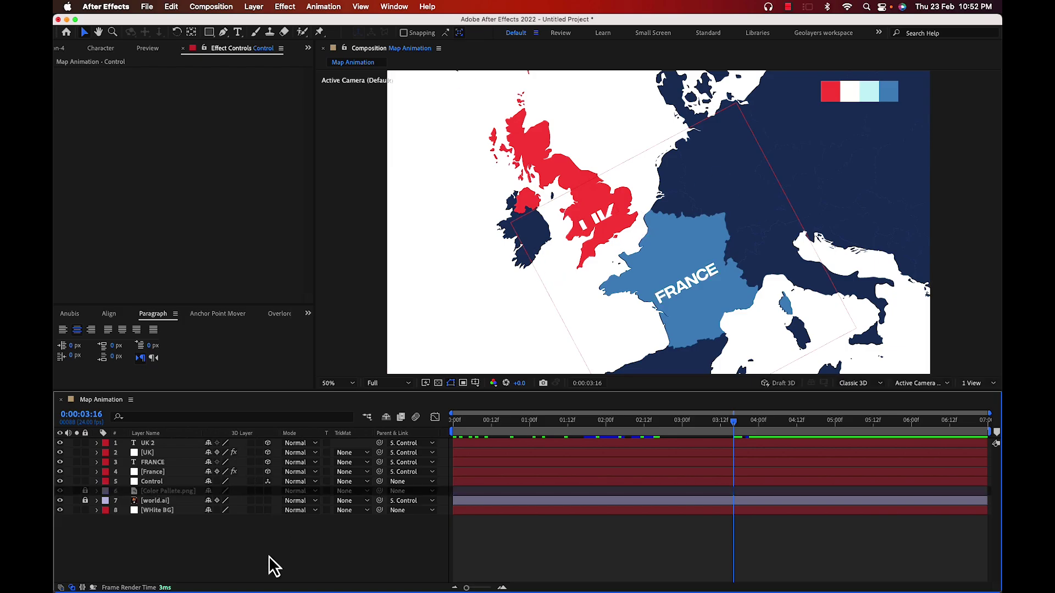
# Unlock the Color Pallete.png and world.ai layers and delete the color palette layer from the composition
pyautogui.click(86, 491)
pyautogui.click(86, 500)
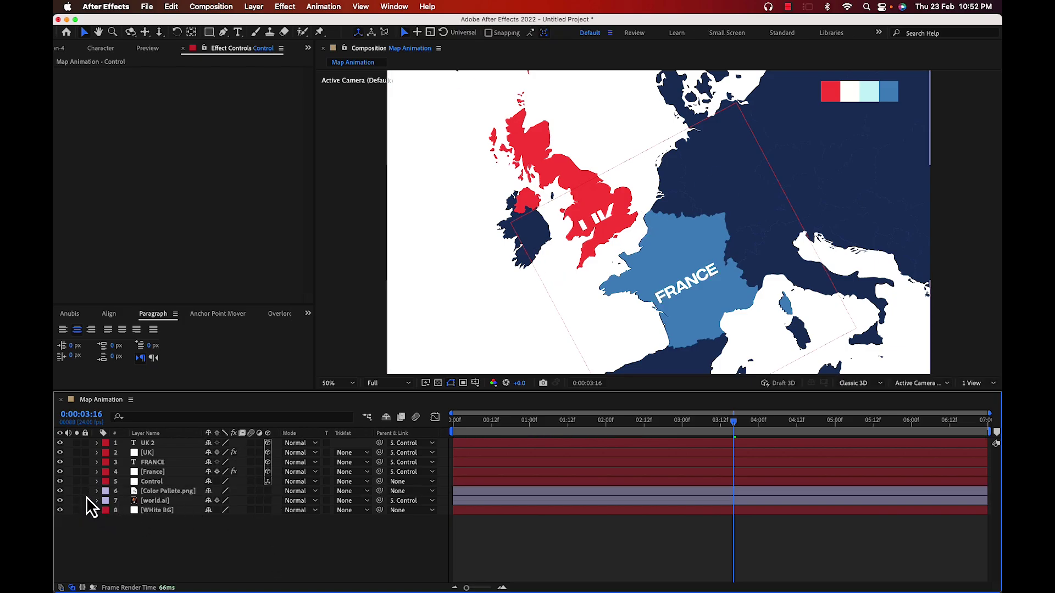
pyautogui.click(60, 491)
pyautogui.click(139, 493)
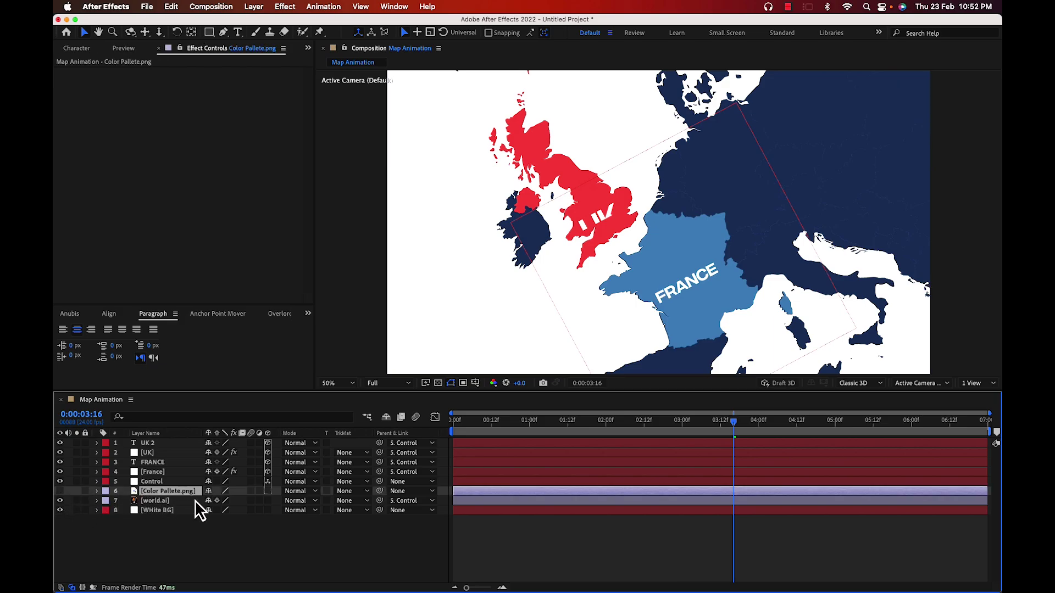
pyautogui.press('Delete')
pyautogui.click(124, 494)
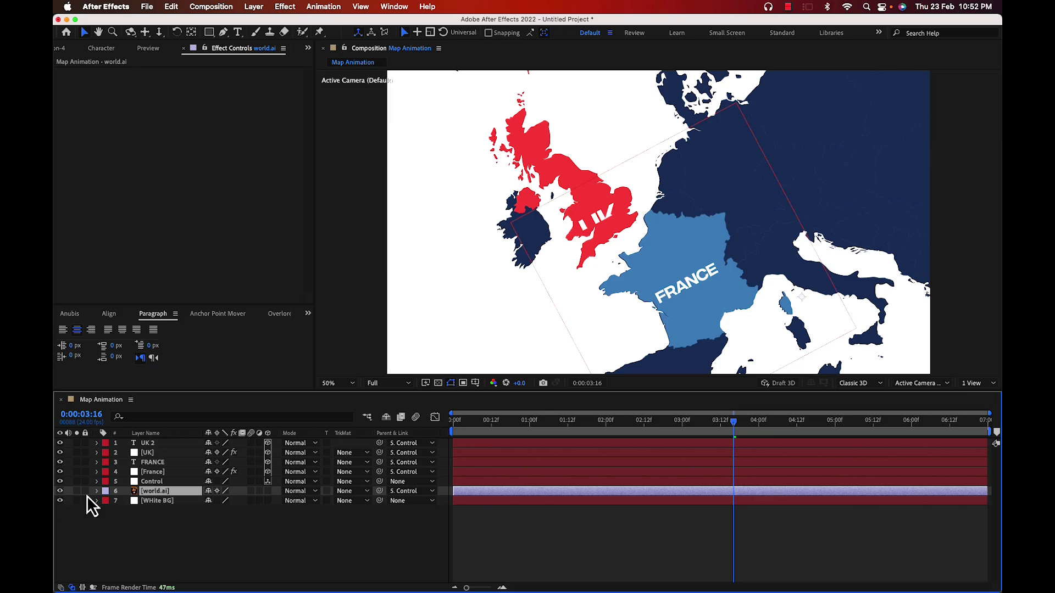
# Turn the world.ai map and the WHite BG layer into 3D layers
pyautogui.click(267, 491)
pyautogui.click(190, 540)
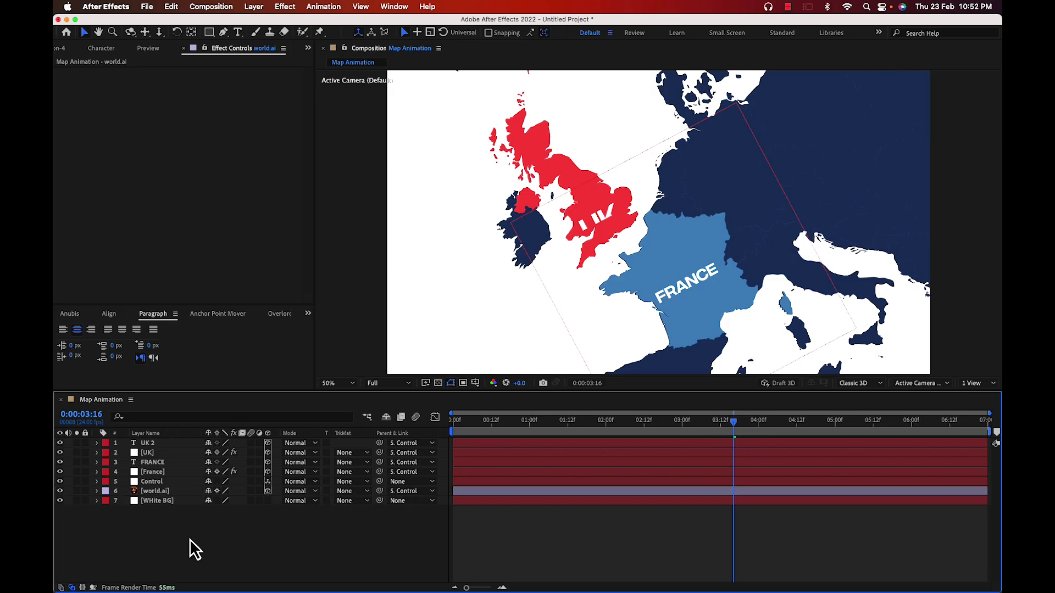
pyautogui.click(267, 500)
pyautogui.click(162, 497)
pyautogui.click(247, 550)
# Reveal the Control null's keyframes and preview the 3D map animation from the beginning
pyautogui.click(155, 484)
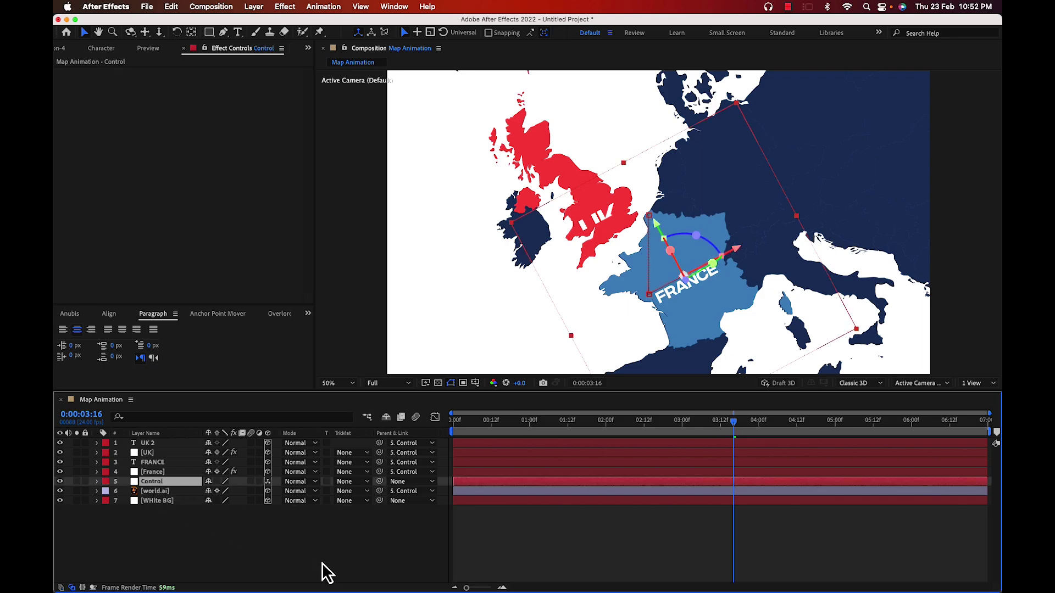
pyautogui.press('u')
pyautogui.moveTo(724, 433); pyautogui.dragTo(370, 581)
pyautogui.press('space')
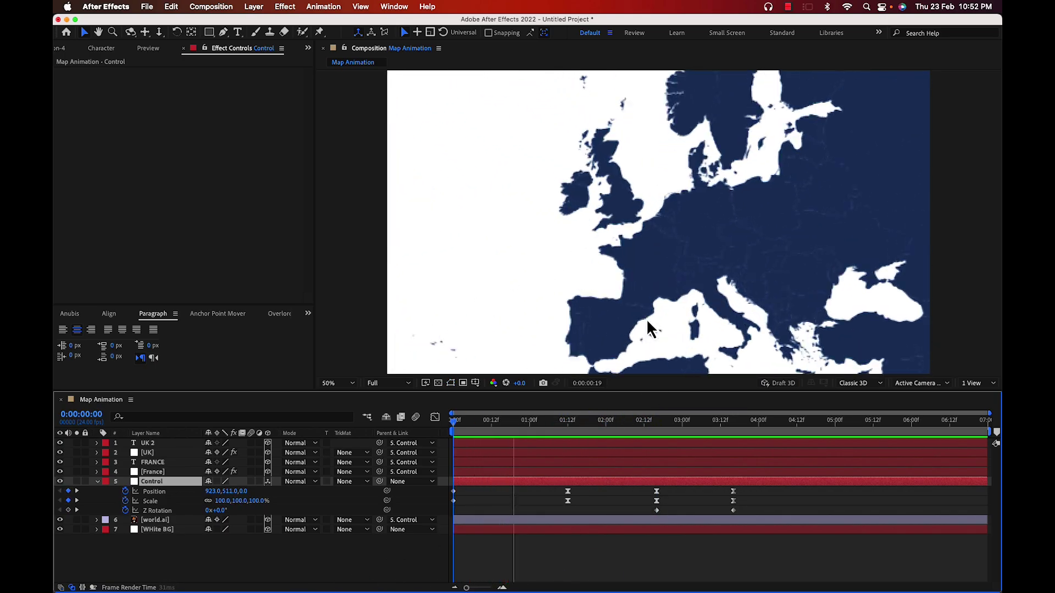
pyautogui.press('space')
# Add Position, Scale and Z Rotation keyframes to Control at 0:00:00:14, then set Scale to 883.4% and Z Position to -173 at 0:00:01:12
pyautogui.moveTo(534, 427); pyautogui.dragTo(498, 448)
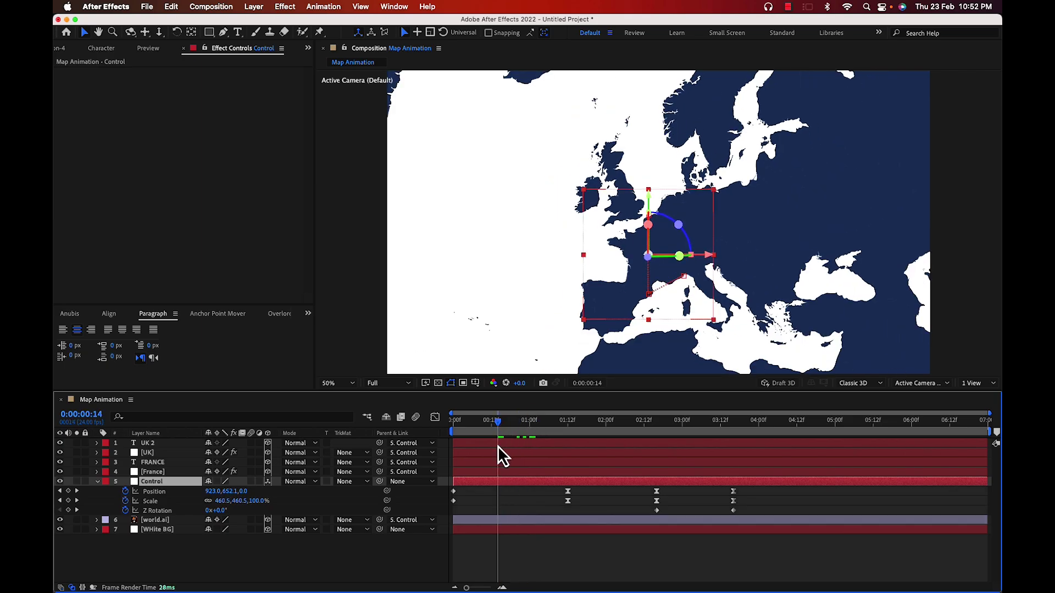
pyautogui.click(68, 500)
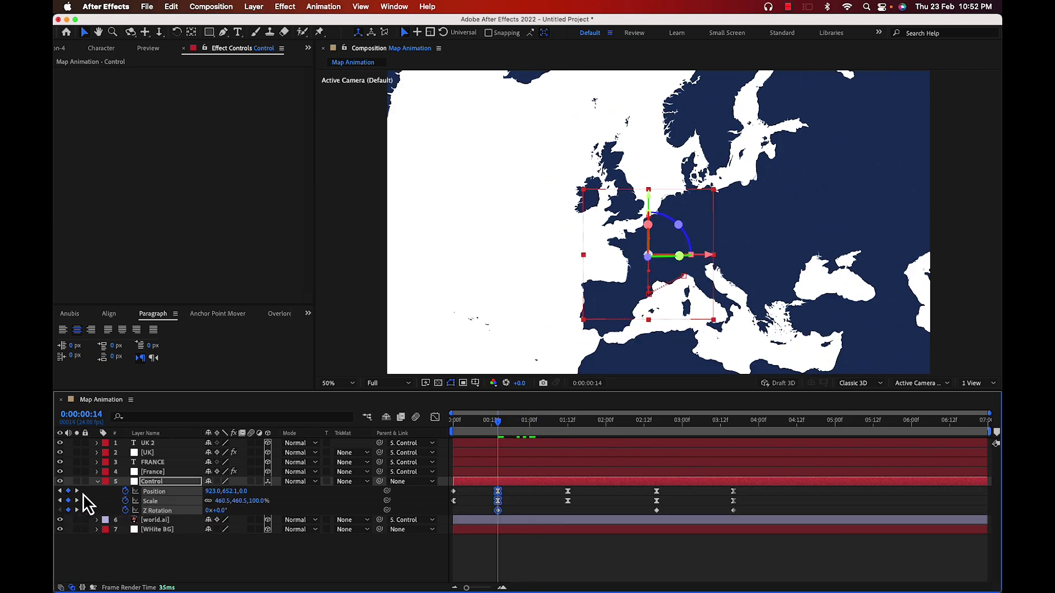
pyautogui.click(77, 501)
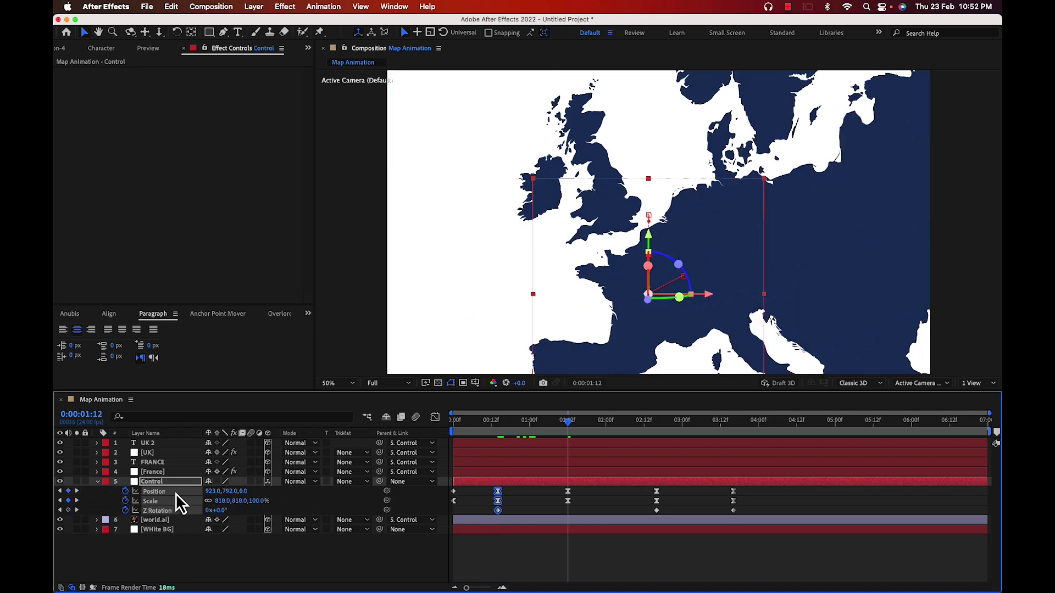
pyautogui.moveTo(254, 501)
pyautogui.mouseDown()
pyautogui.moveTo(269, 501)
pyautogui.moveTo(236, 501)
pyautogui.mouseUp()
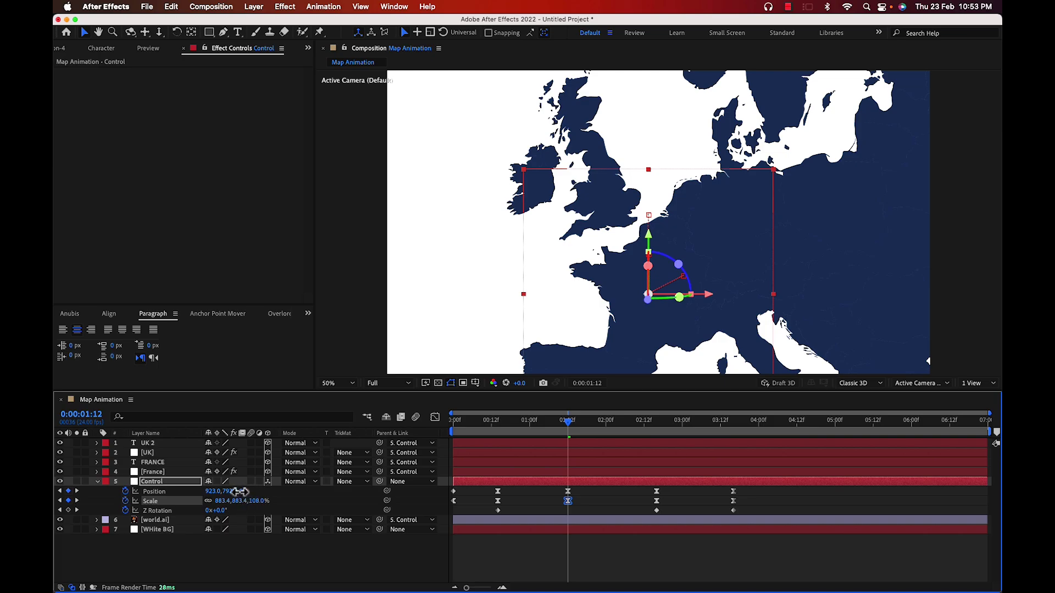
# Tilt the Control null with an X Rotation of -32° and switch the WHite BG layer back to 2D
pyautogui.click(97, 482)
pyautogui.click(97, 482)
pyautogui.scroll(-2, 150, 561)
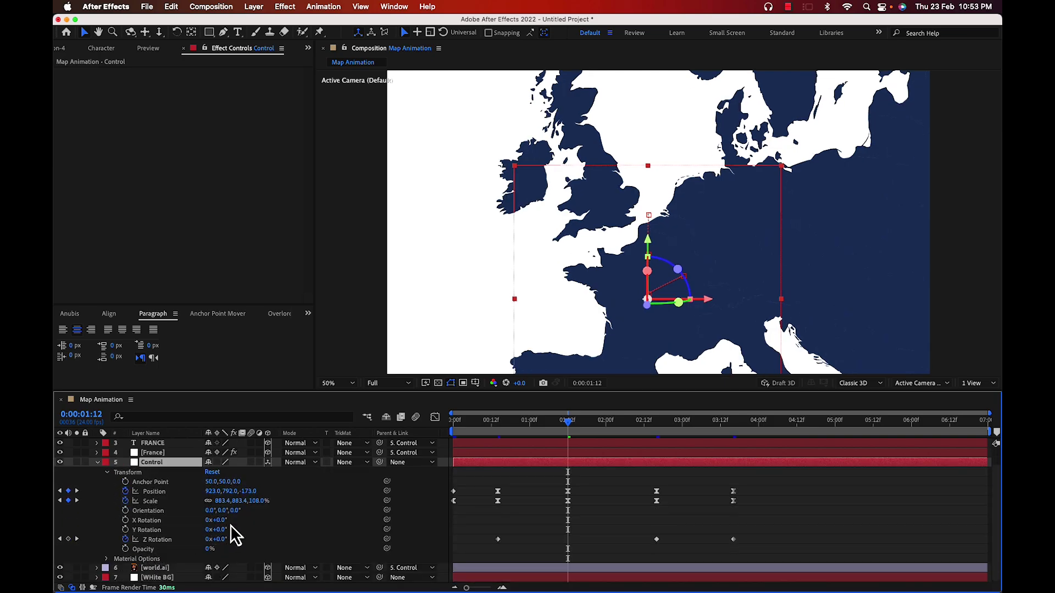
pyautogui.moveTo(233, 520); pyautogui.dragTo(202, 518)
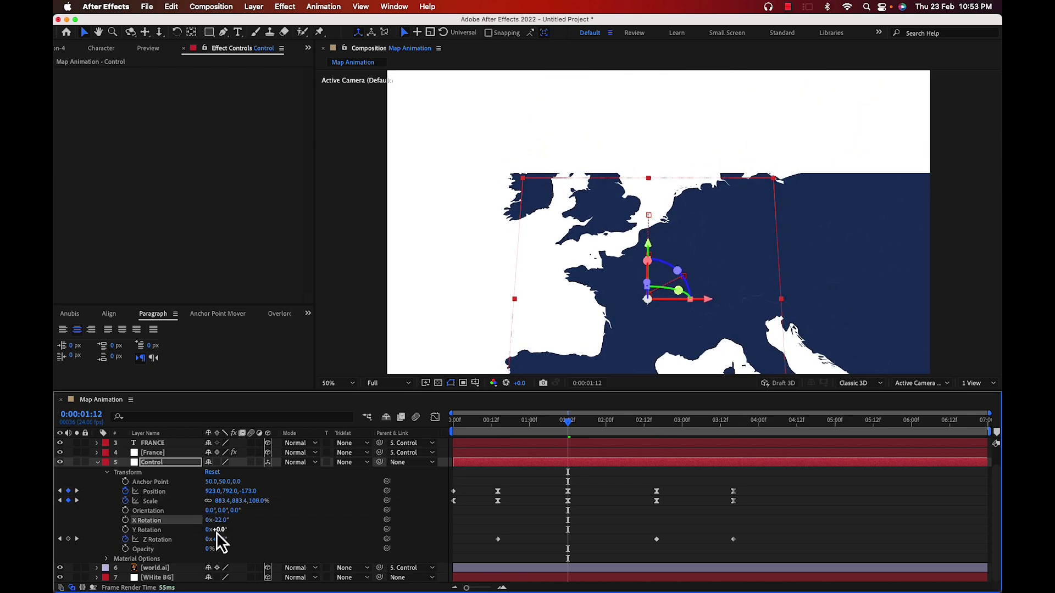
pyautogui.press('super+z')
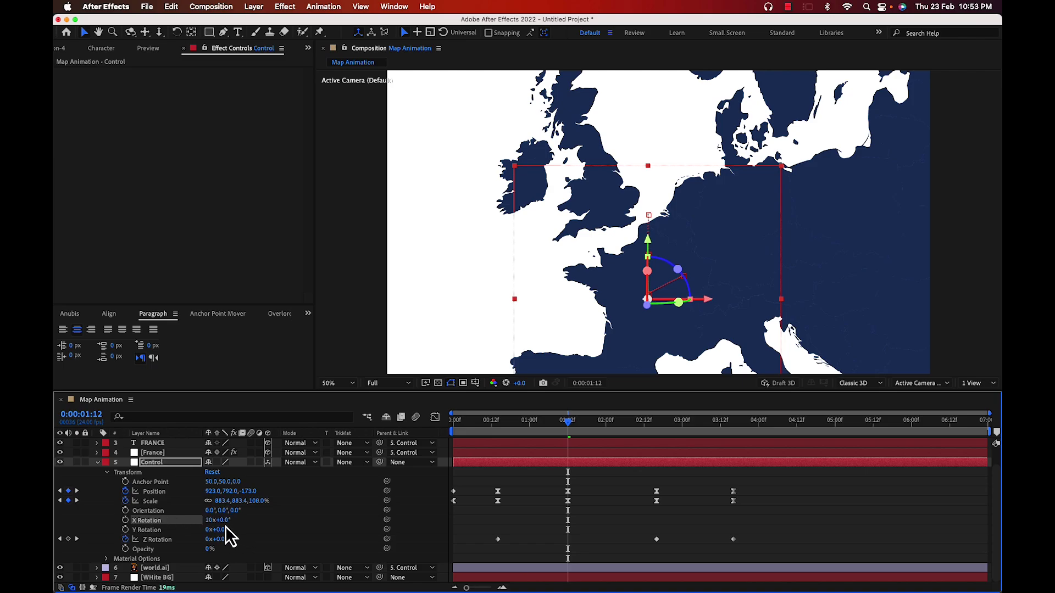
pyautogui.moveTo(219, 522)
pyautogui.mouseDown()
pyautogui.moveTo(171, 522)
pyautogui.moveTo(206, 525)
pyautogui.mouseUp()
pyautogui.click(529, 547)
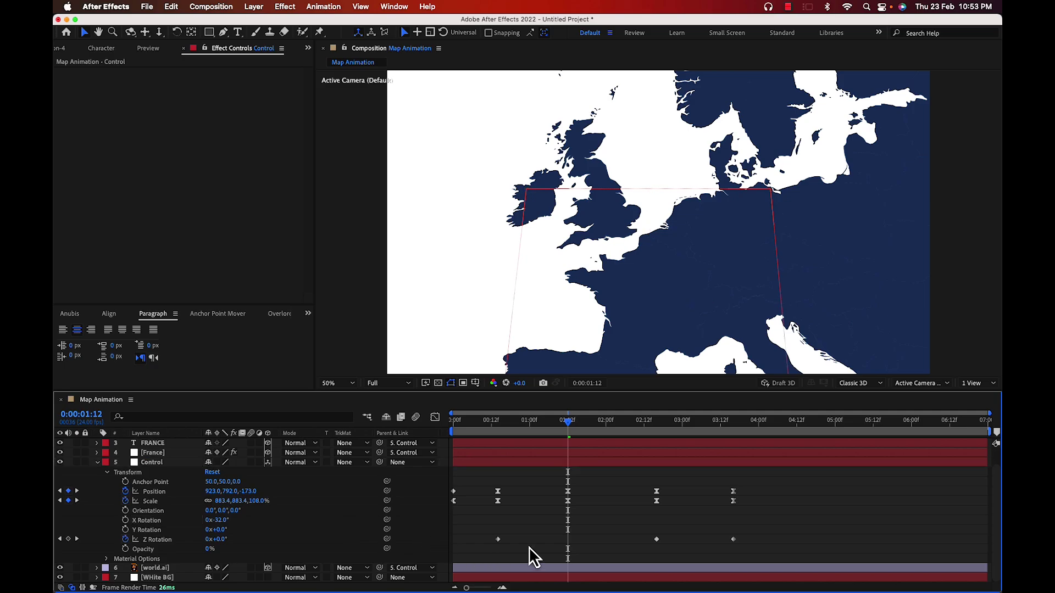
# Preview the tilted map animation from the start through the France highlight
pyautogui.press('Home')
pyautogui.press('space')
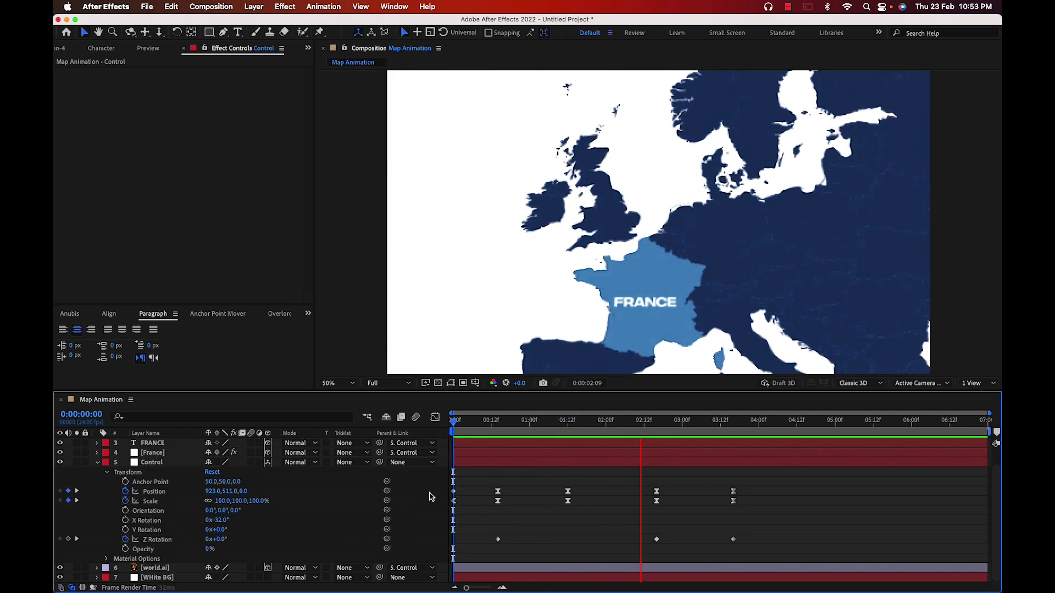
pyautogui.press('space')
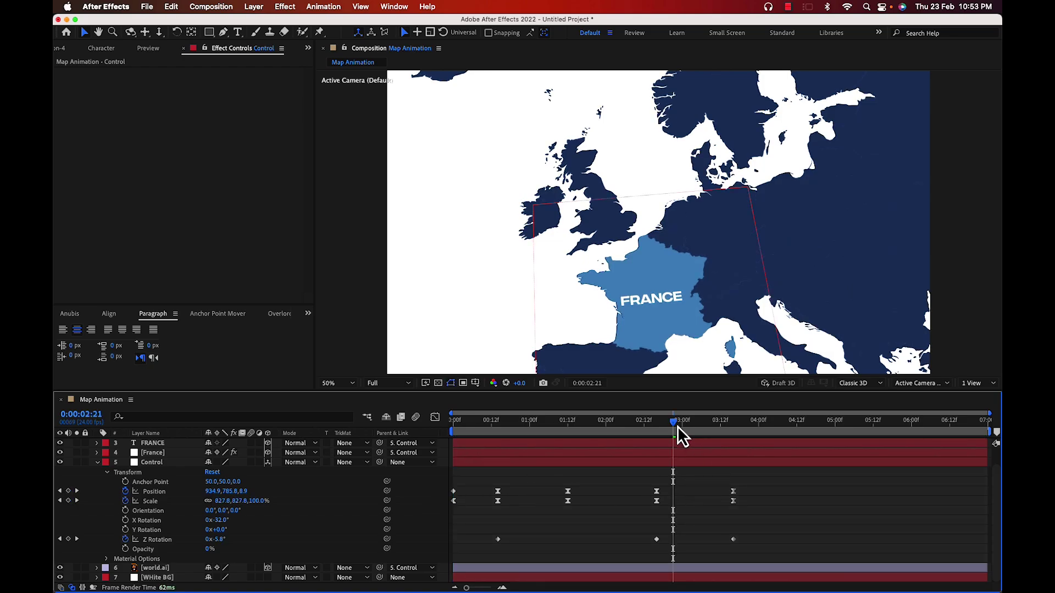
# Animate the Control null's X Rotation from 0° at 0:00:00:00 to -32° at 0:00:01:12 and preview the tilt
pyautogui.moveTo(677, 427); pyautogui.dragTo(454, 558)
pyautogui.press('space')
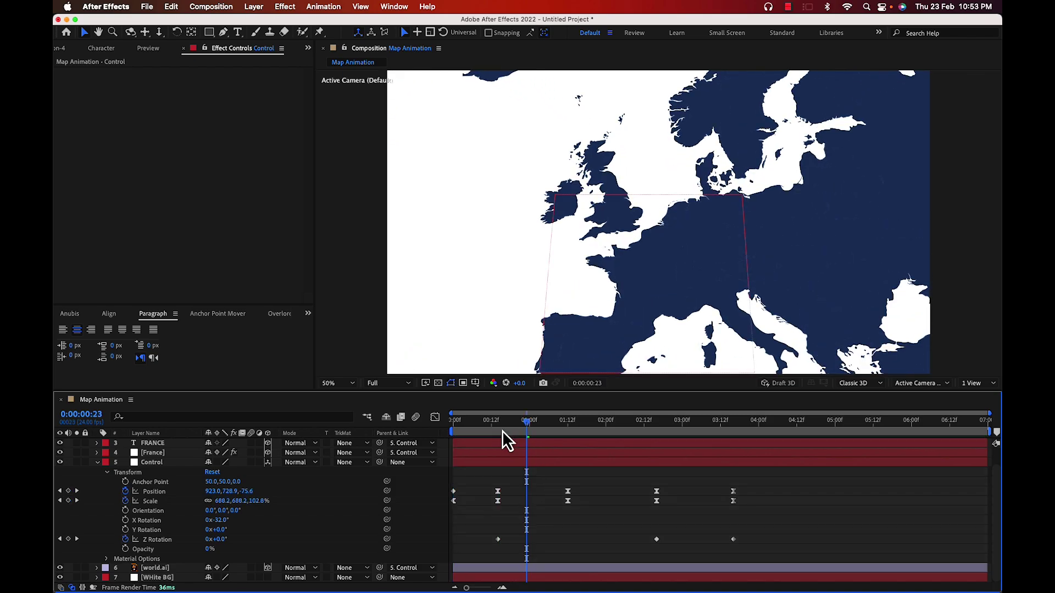
pyautogui.press('space')
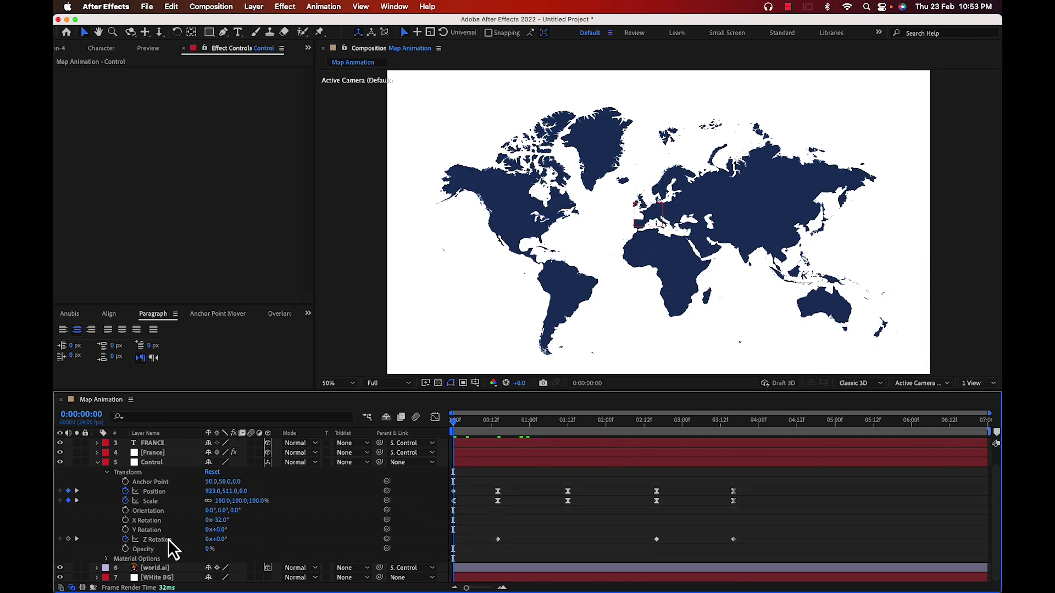
pyautogui.click(125, 520)
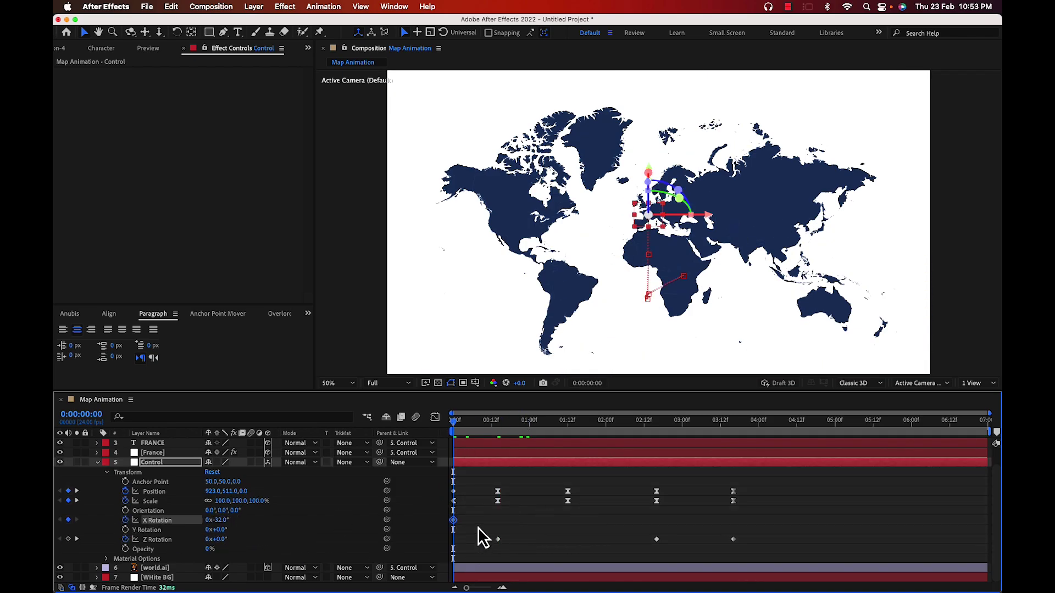
pyautogui.moveTo(453, 520); pyautogui.dragTo(567, 520)
pyautogui.rightClick(218, 520)
pyautogui.click(635, 558)
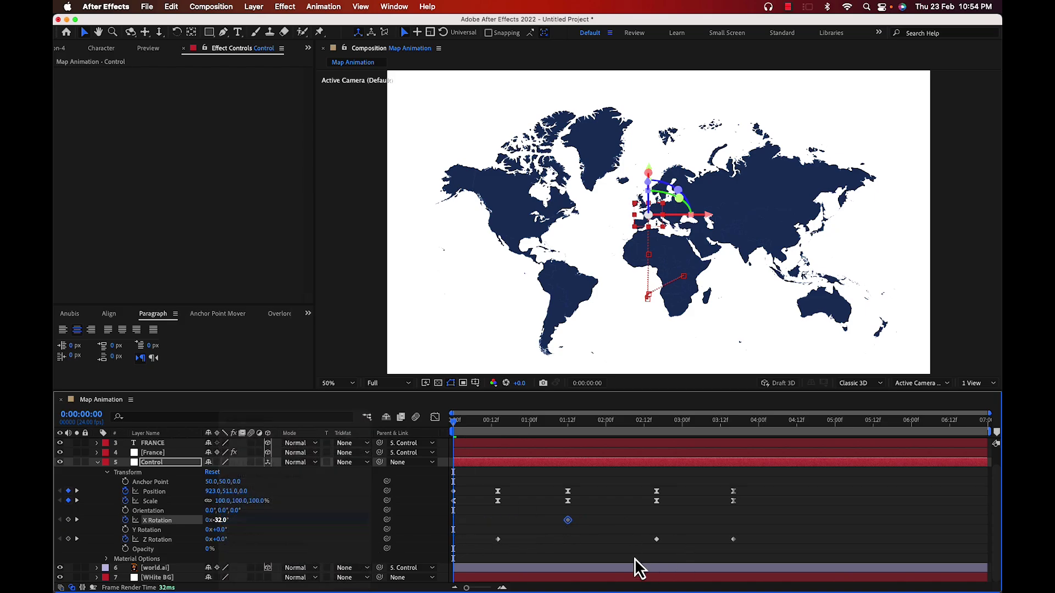
pyautogui.press('space')
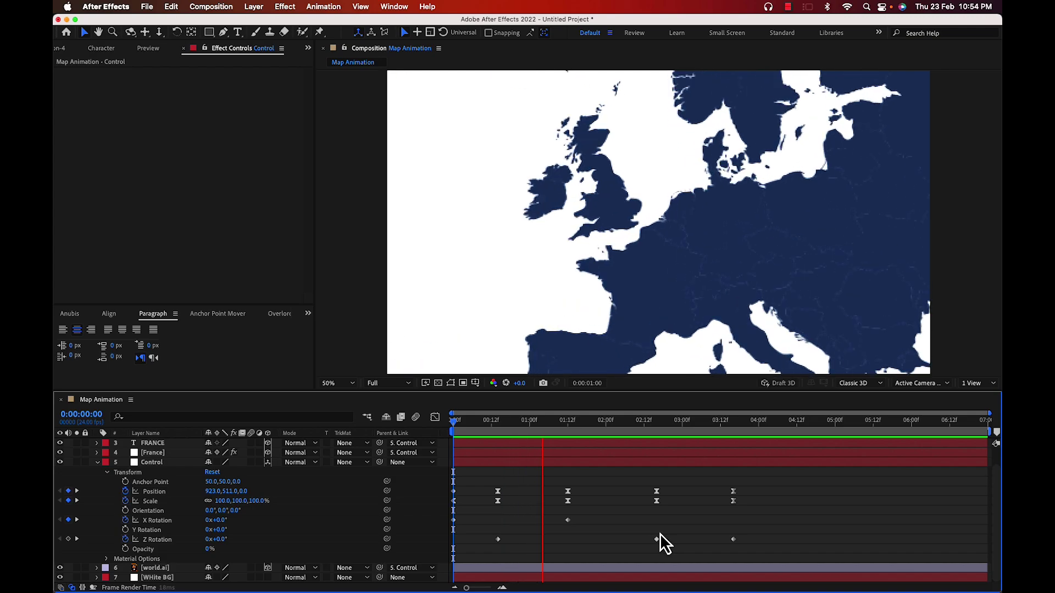
pyautogui.press('space')
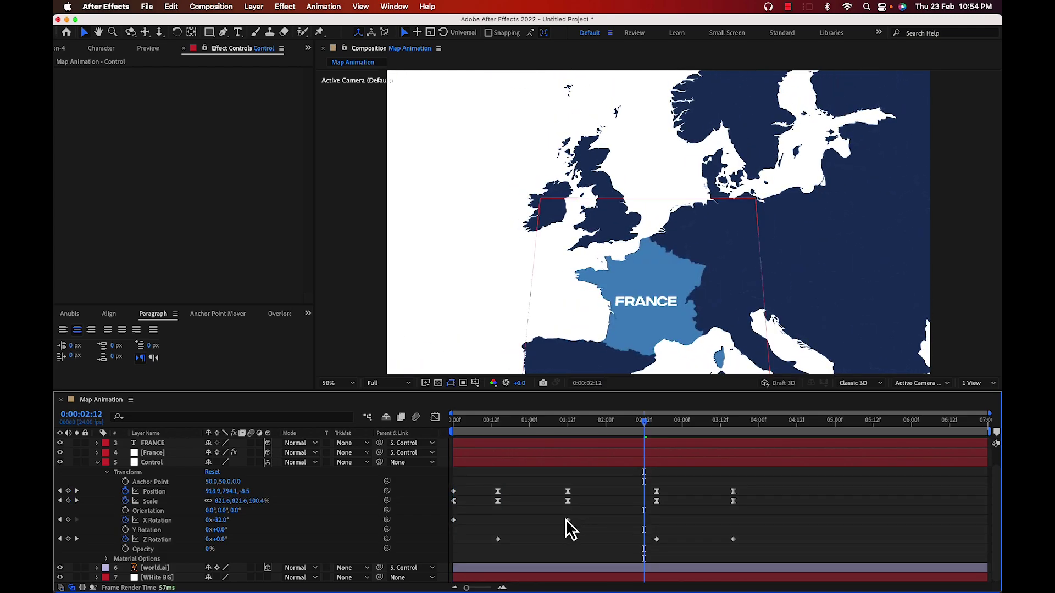
# Extend the Control null's X Rotation tilt to a keyframe at 0:00:02:16, keeping an intermediate keyframe at 0:00:01:12
pyautogui.click(567, 519)
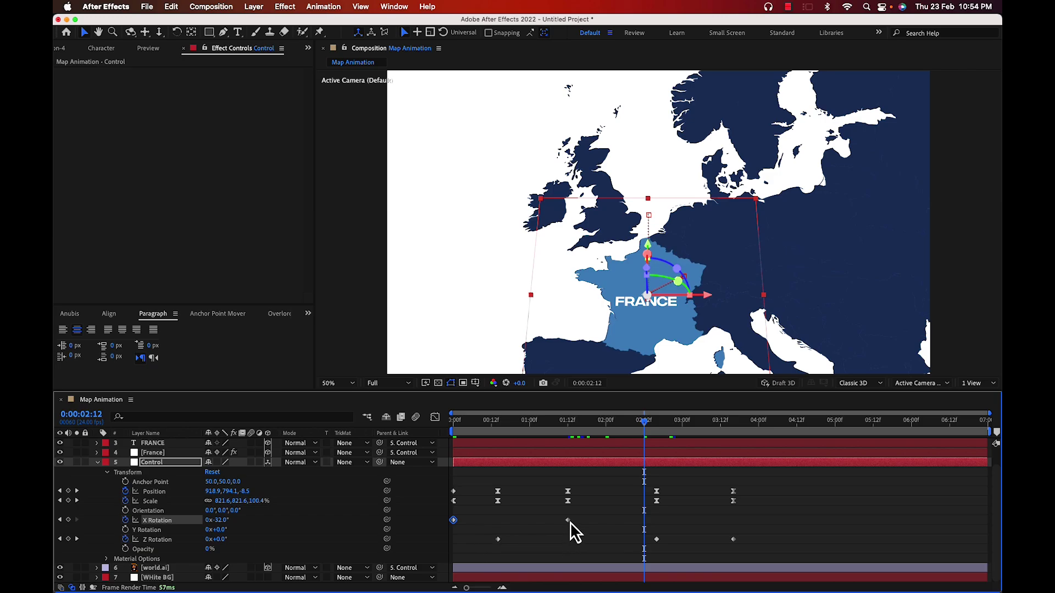
pyautogui.moveTo(569, 521); pyautogui.dragTo(660, 526)
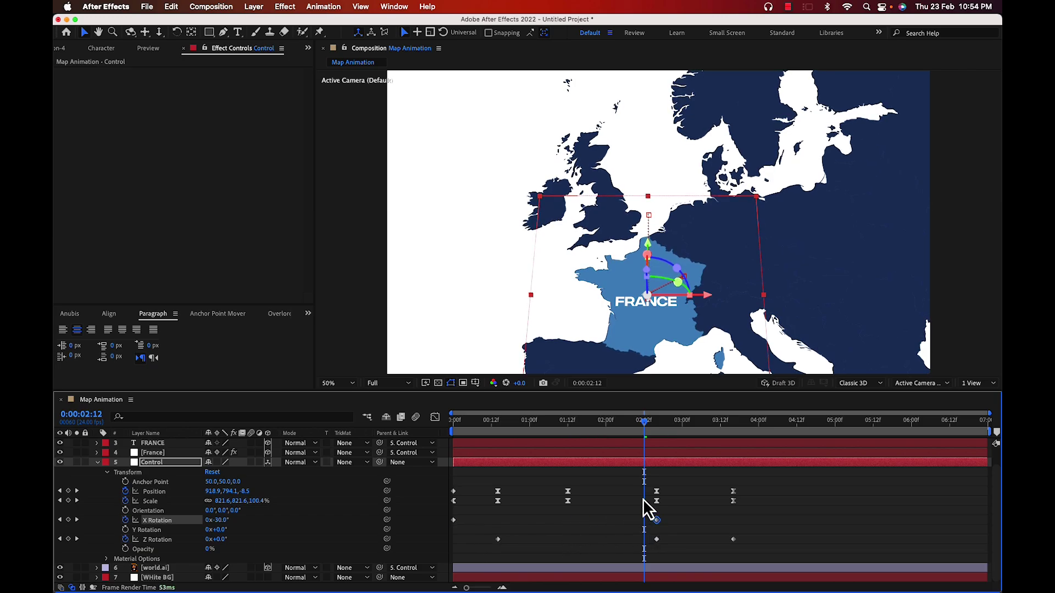
pyautogui.press('j')
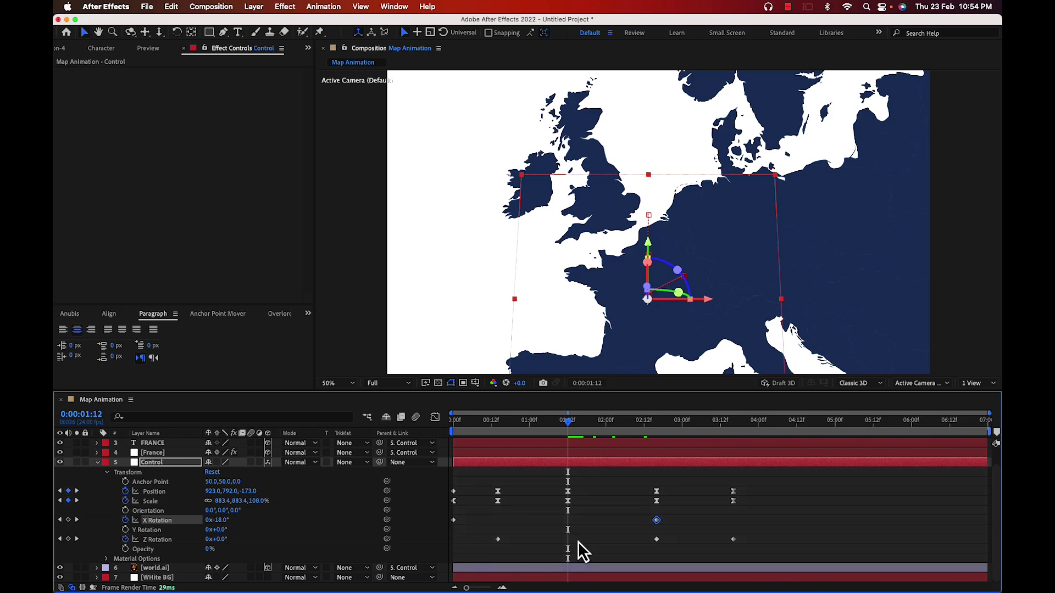
pyautogui.press('super+z')
pyautogui.click(609, 515)
# Preview the map animation from the start through the UK label and examine the move around 0:00:03:16
pyautogui.press('Home')
pyautogui.press('space')
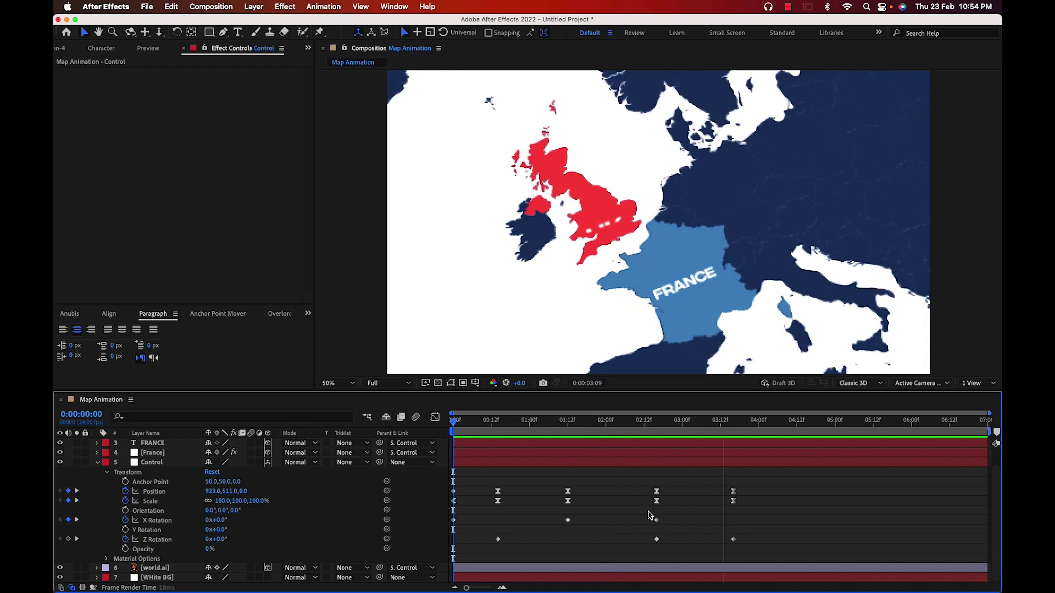
pyautogui.press('space')
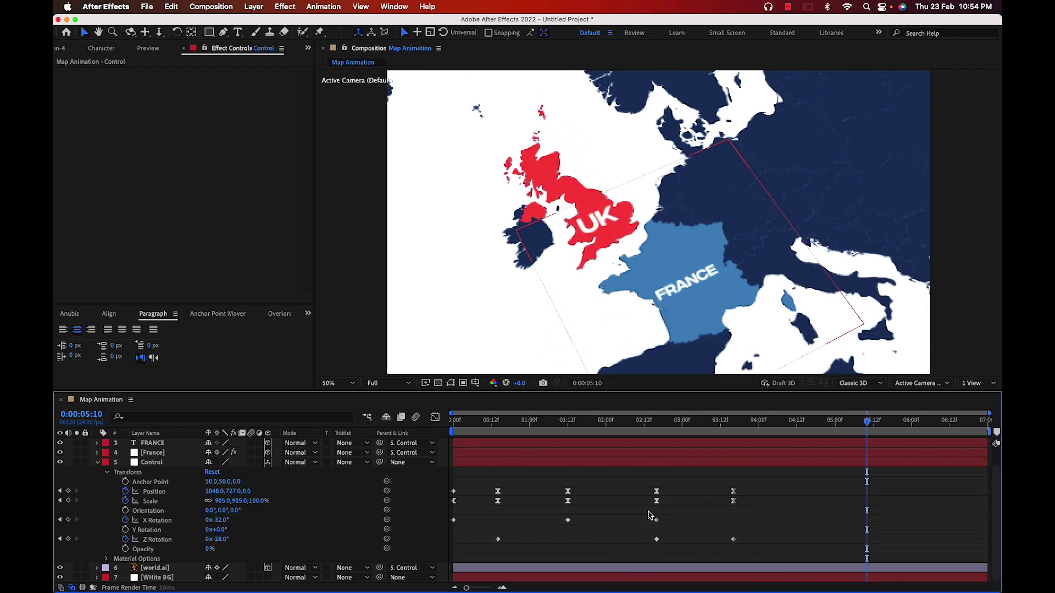
pyautogui.moveTo(859, 431); pyautogui.dragTo(738, 549)
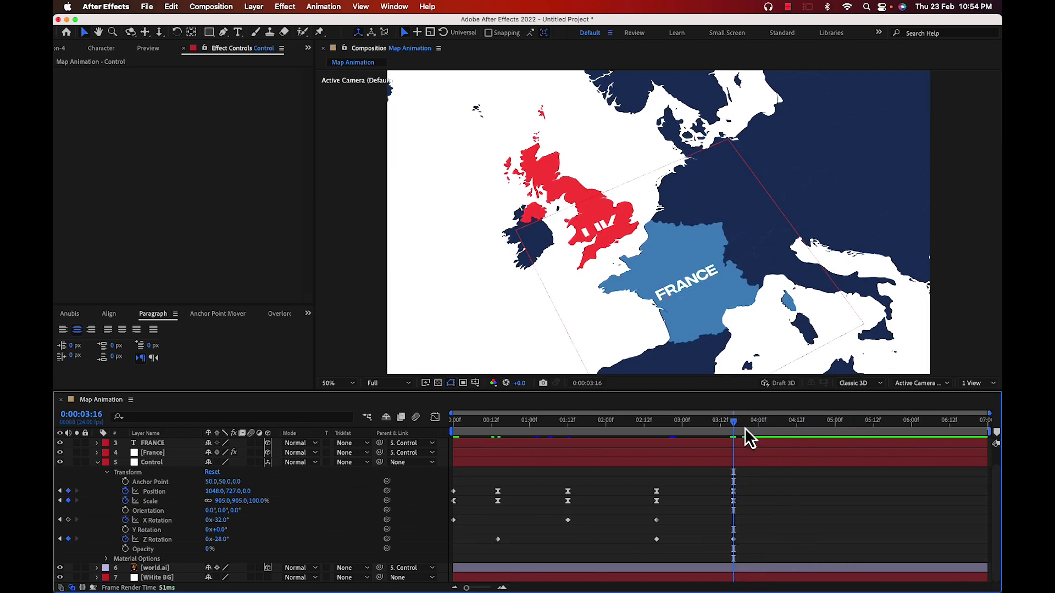
pyautogui.moveTo(744, 434); pyautogui.dragTo(733, 509)
pyautogui.moveTo(727, 425); pyautogui.dragTo(454, 494)
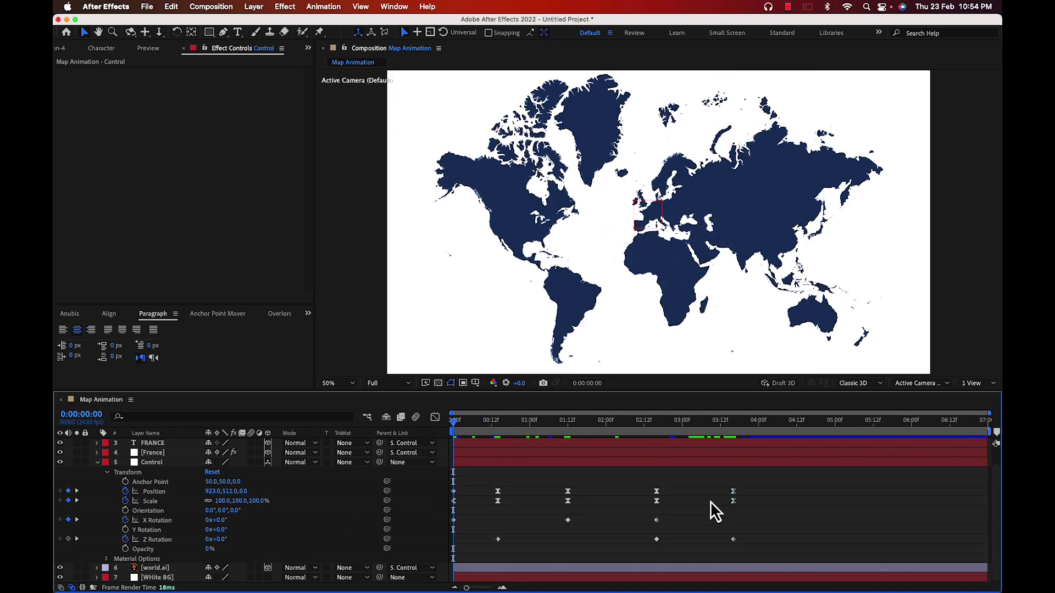
pyautogui.press('space')
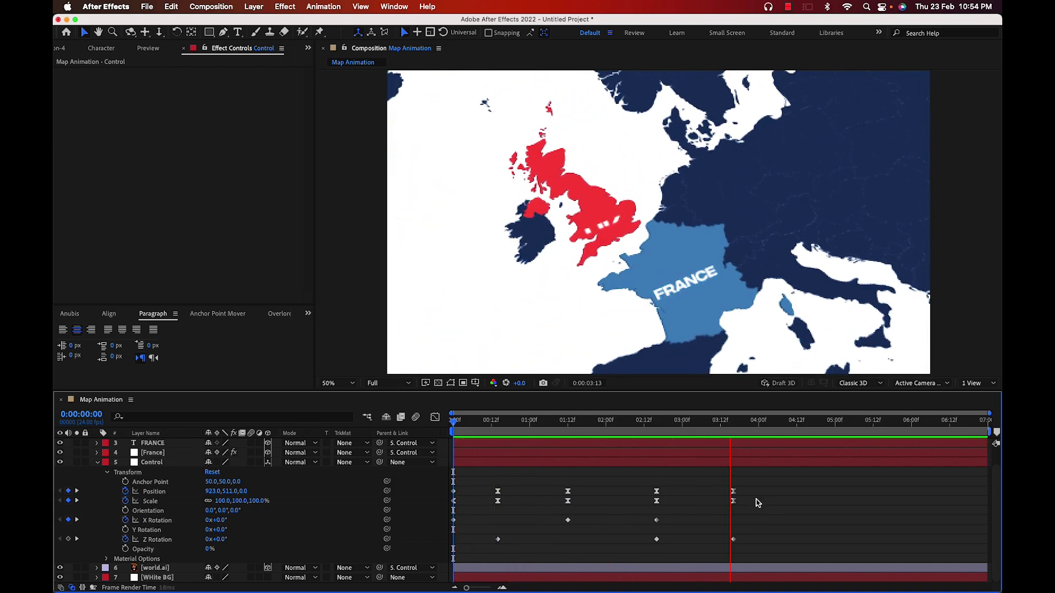
pyautogui.press('space')
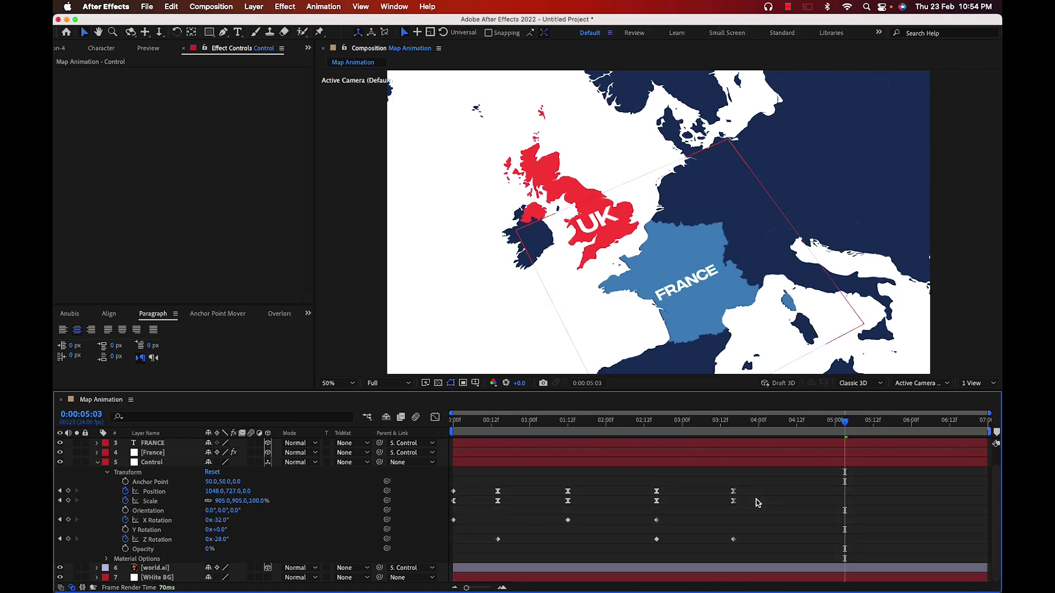
# At 0:00:03:16, set Control's X Rotation to -21°, Z Rotation to -16° and keyframe Y Rotation at -6°
pyautogui.click(59, 501)
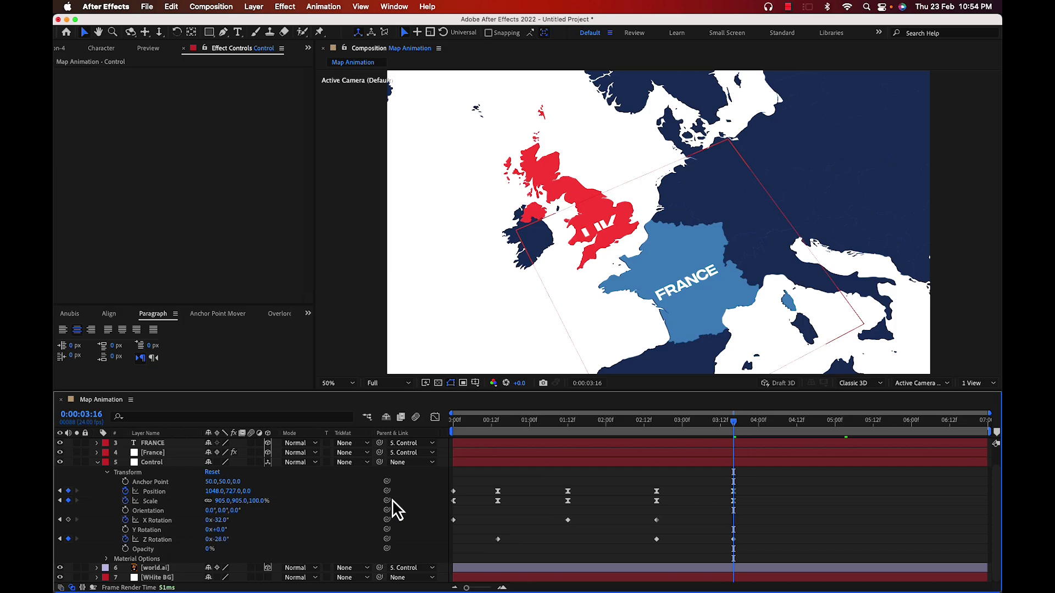
pyautogui.moveTo(218, 522)
pyautogui.mouseDown()
pyautogui.moveTo(233, 534)
pyautogui.moveTo(208, 531)
pyautogui.moveTo(218, 537)
pyautogui.moveTo(210, 542)
pyautogui.moveTo(231, 544)
pyautogui.moveTo(217, 529)
pyautogui.moveTo(233, 534)
pyautogui.mouseUp()
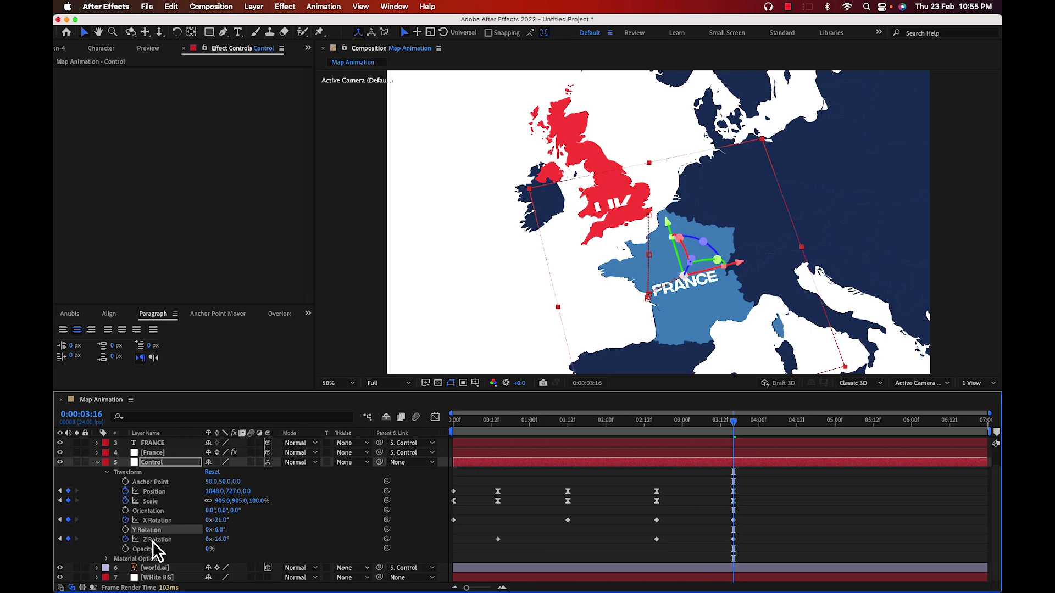
pyautogui.click(125, 530)
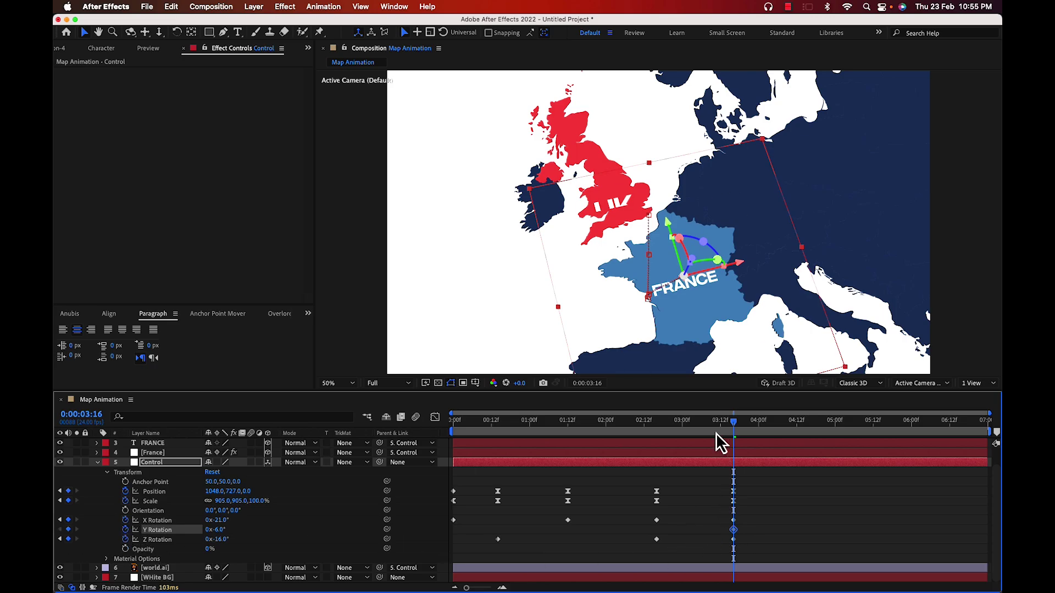
# Add a Y Rotation keyframe of 0° to the Control null at 0:00:02:16
pyautogui.moveTo(716, 433); pyautogui.dragTo(657, 572)
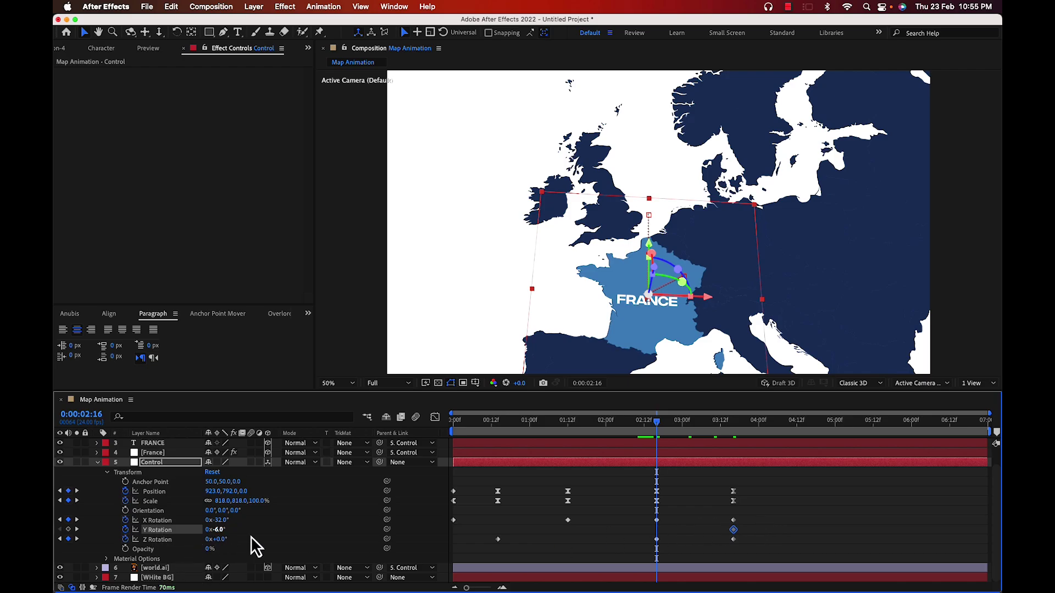
pyautogui.click(68, 529)
pyautogui.rightClick(220, 532)
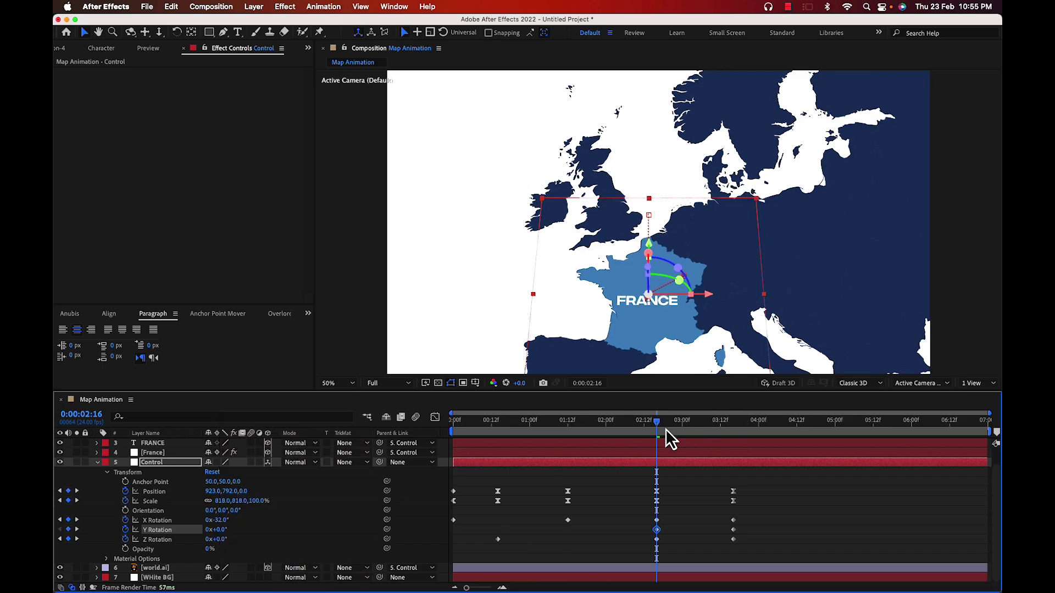
# Preview the animation from 0:00:00:14 in the maximized composition view, fitted to the available space
pyautogui.moveTo(661, 426); pyautogui.dragTo(405, 510)
pyautogui.press('k')
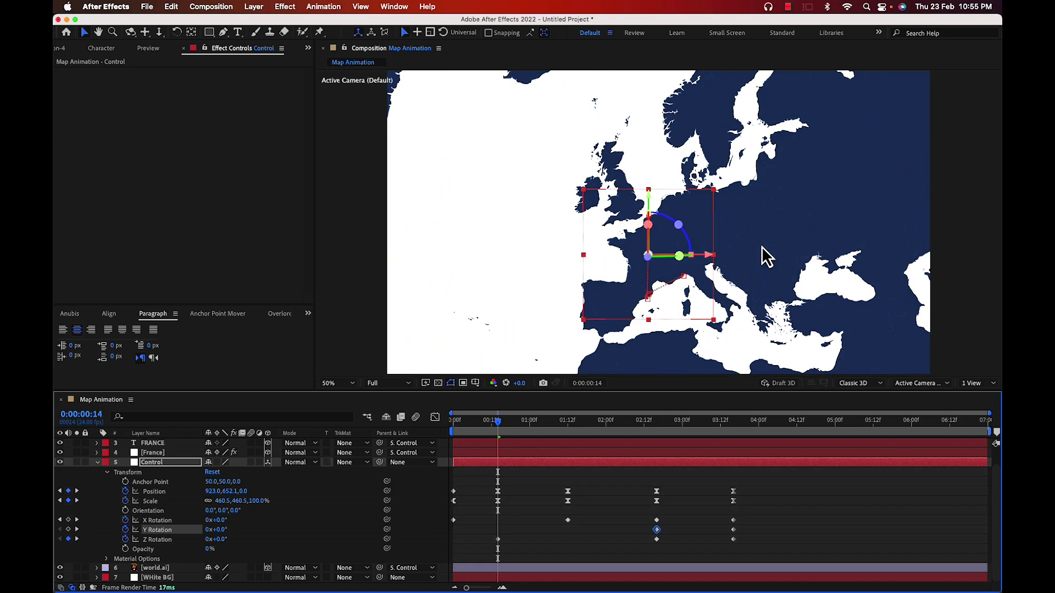
pyautogui.press('`')
pyautogui.press('space')
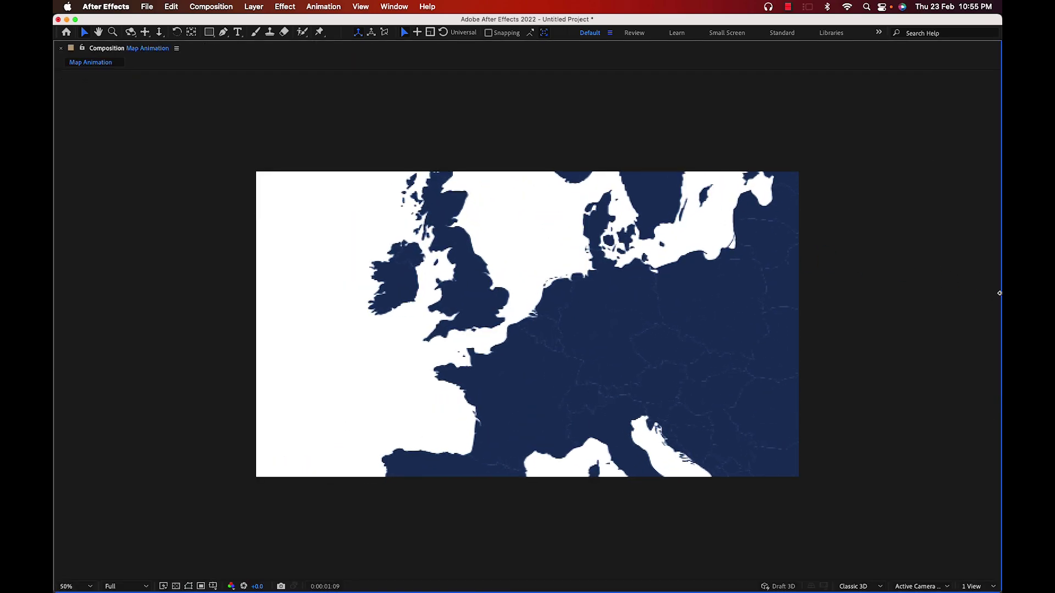
pyautogui.click(74, 587)
pyautogui.click(72, 385)
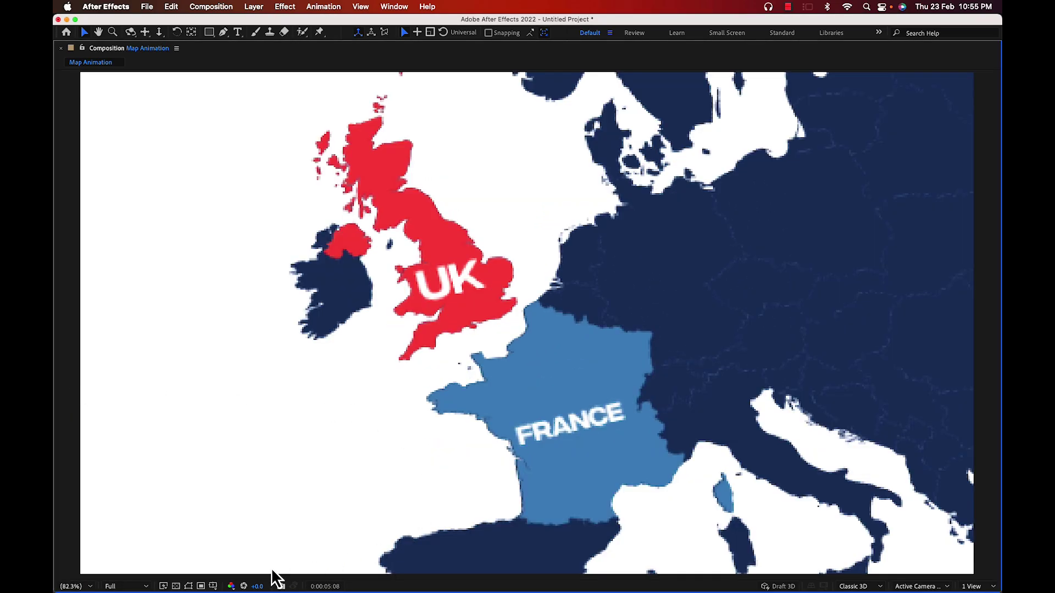
pyautogui.click(80, 586)
pyautogui.click(311, 548)
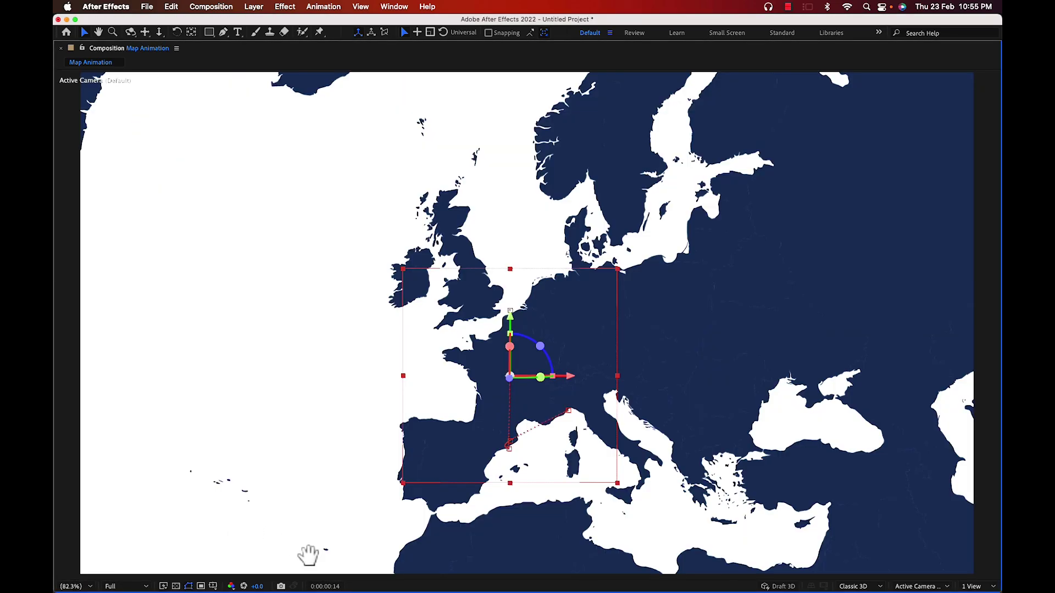
pyautogui.press('space')
pyautogui.press('`')
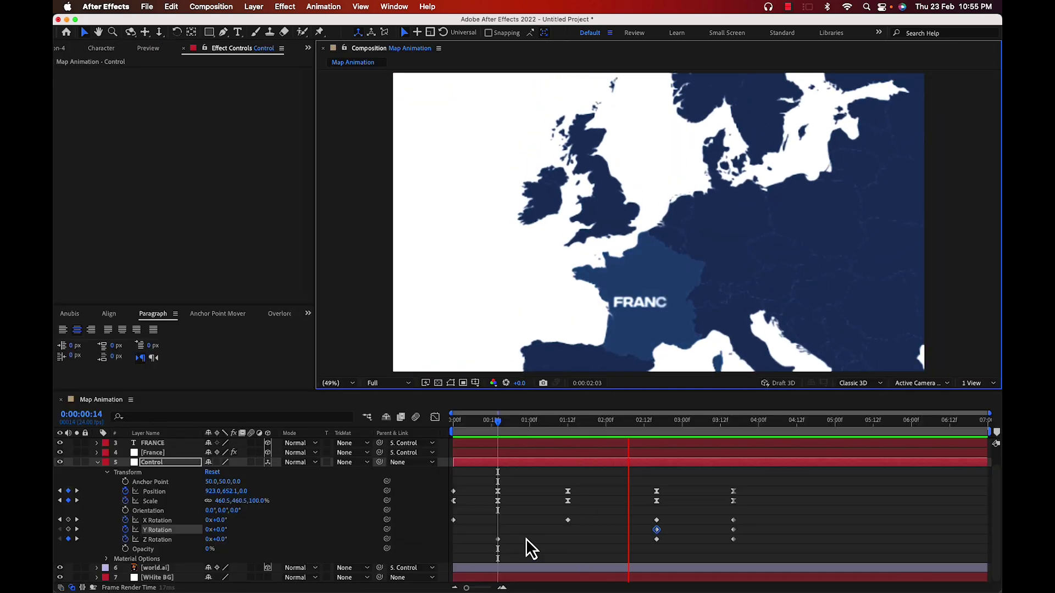
# Return the playhead to the start of the composition and close the reference video Map ANIMATION.mp4
pyautogui.click(523, 539)
pyautogui.moveTo(644, 422); pyautogui.dragTo(461, 478)
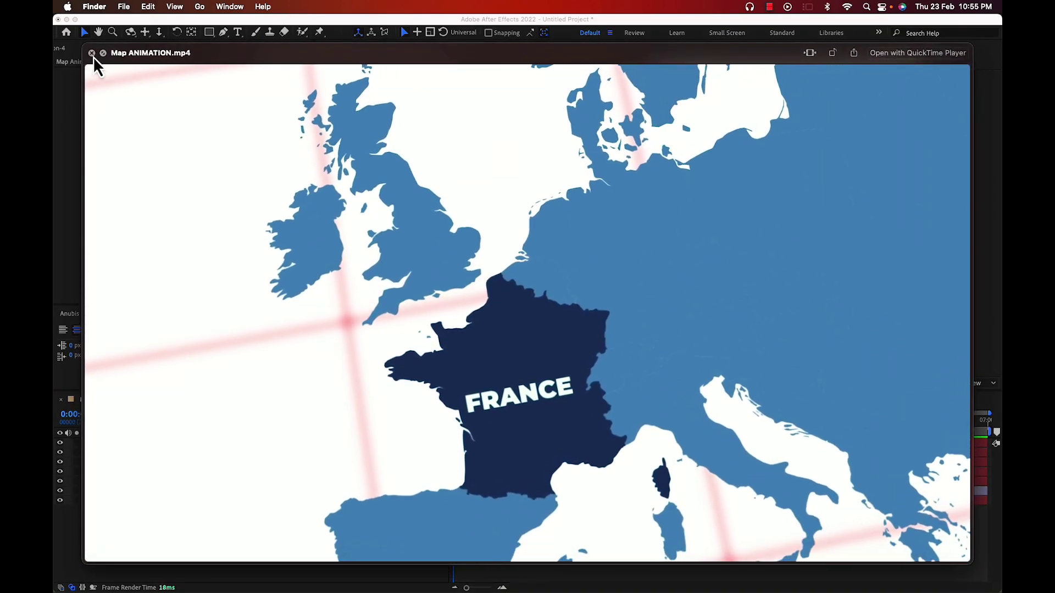
pyautogui.click(91, 53)
pyautogui.click(142, 62)
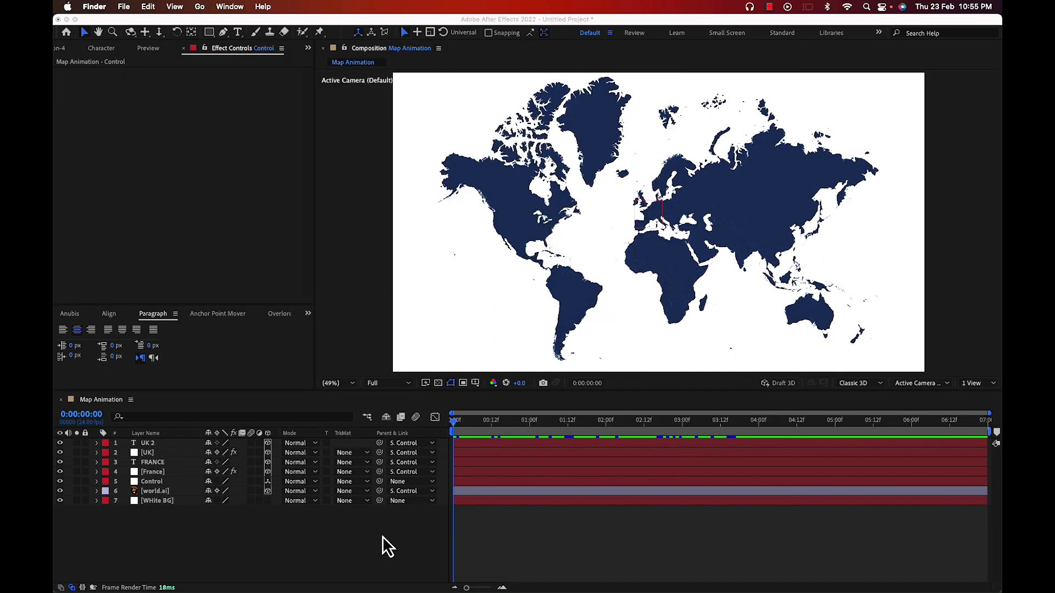
# Create a white 1920 × 1080 px solid named GRID and place it between the world.ai and WHite BG layers
pyautogui.click(241, 544)
pyautogui.rightClick(210, 558)
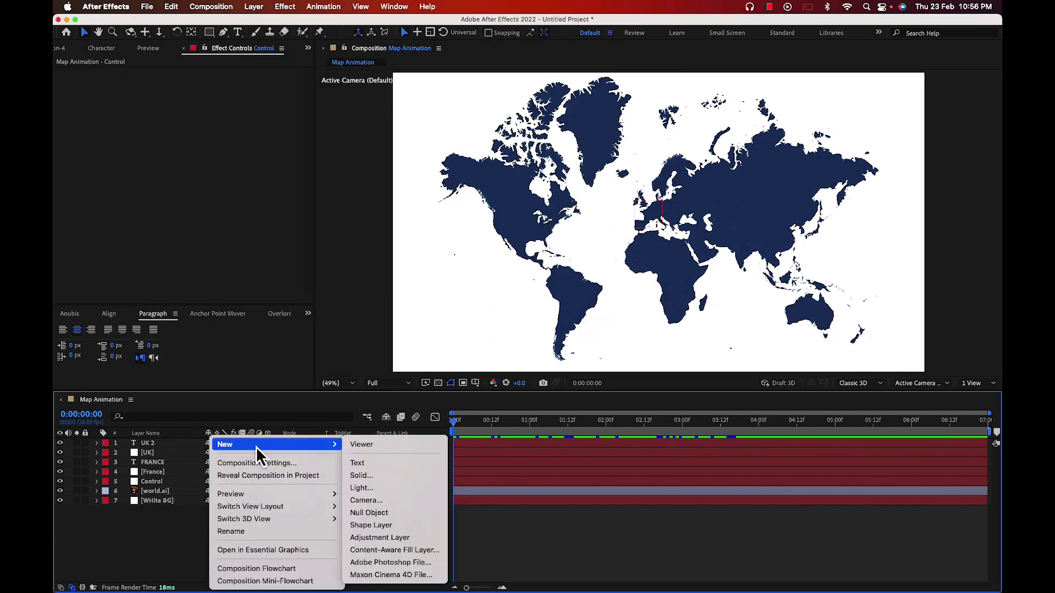
pyautogui.moveTo(284, 444)
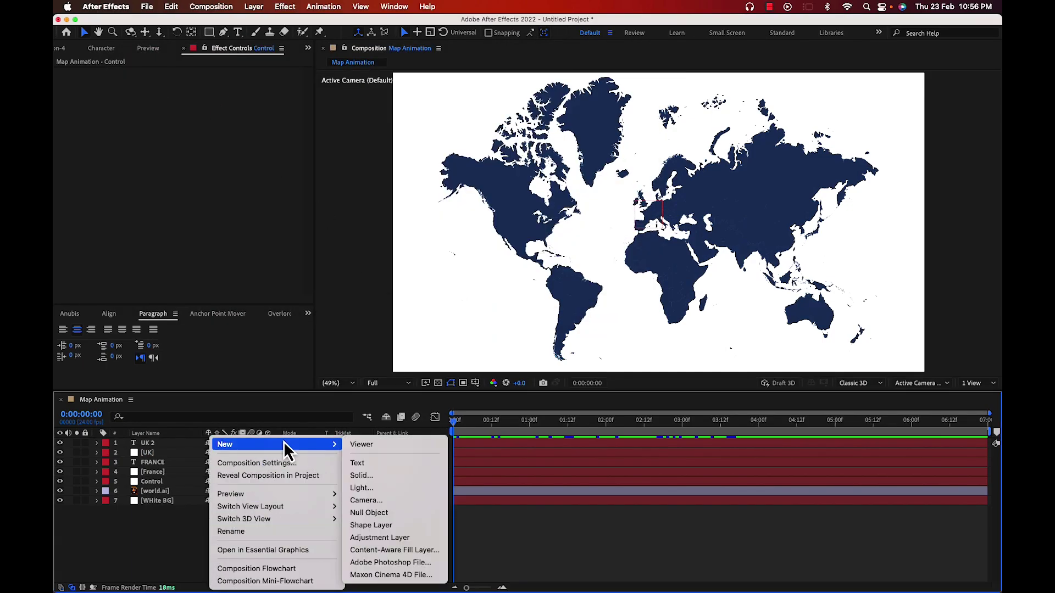
pyautogui.click(369, 476)
pyautogui.write('GRID')
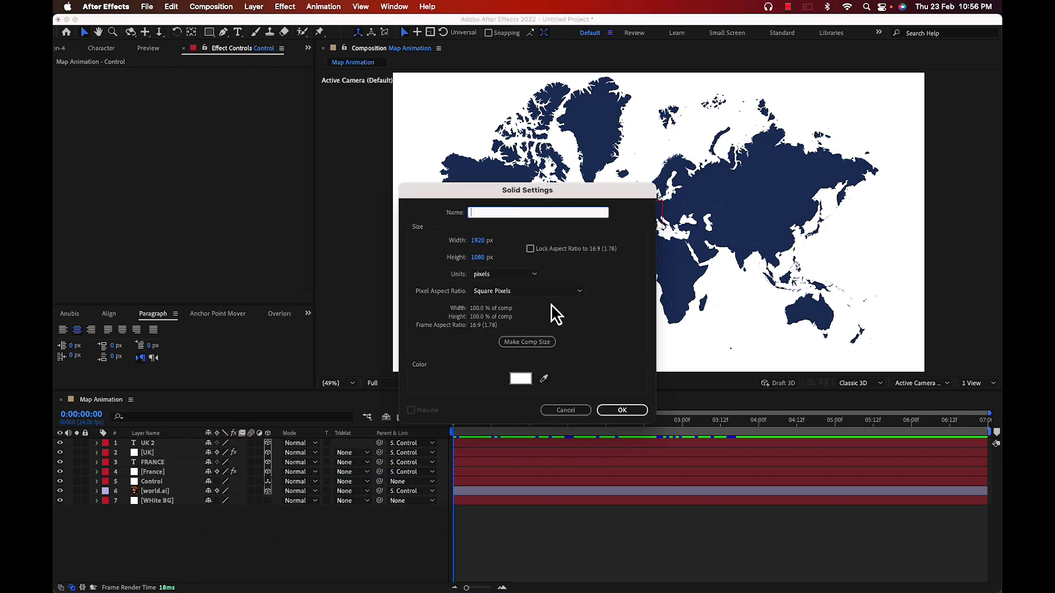
pyautogui.press('Return')
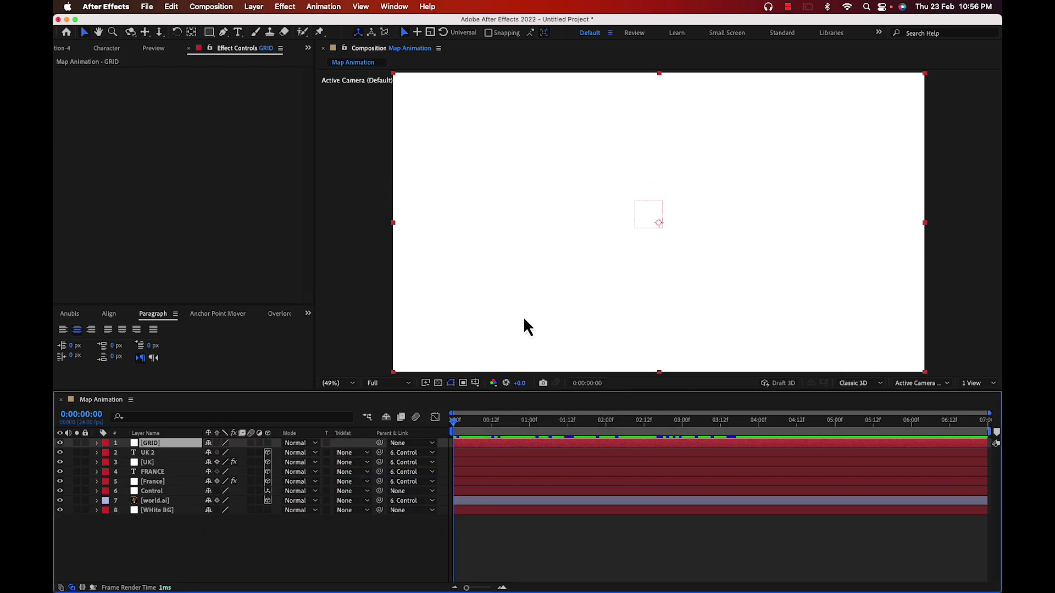
pyautogui.moveTo(184, 447); pyautogui.dragTo(180, 509)
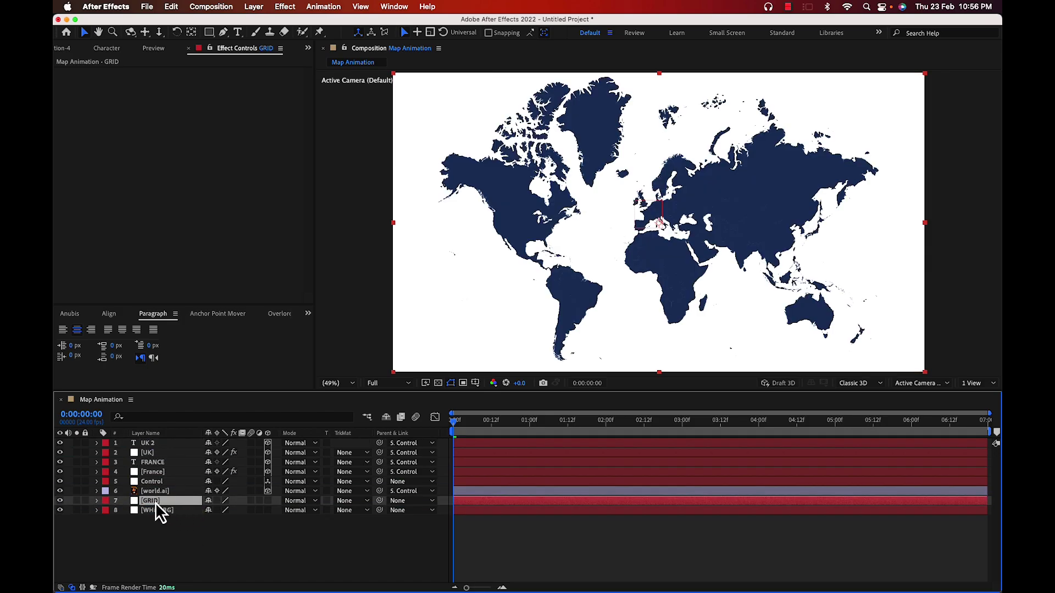
# Apply the Grid effect to the GRID solid layer
pyautogui.hotkey('ctrl', 'space')
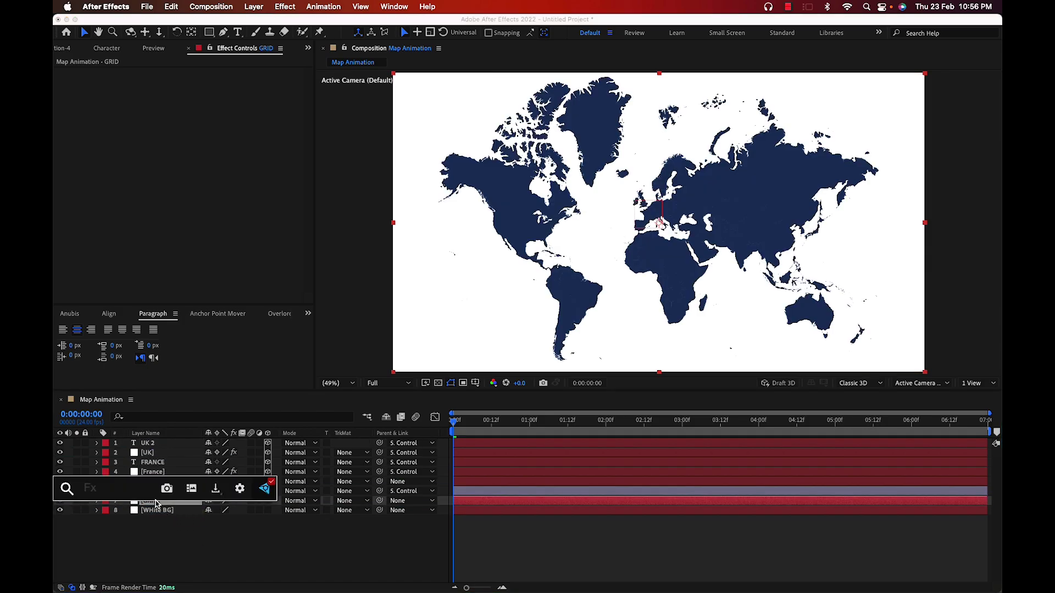
pyautogui.write('grid')
pyautogui.press('Return')
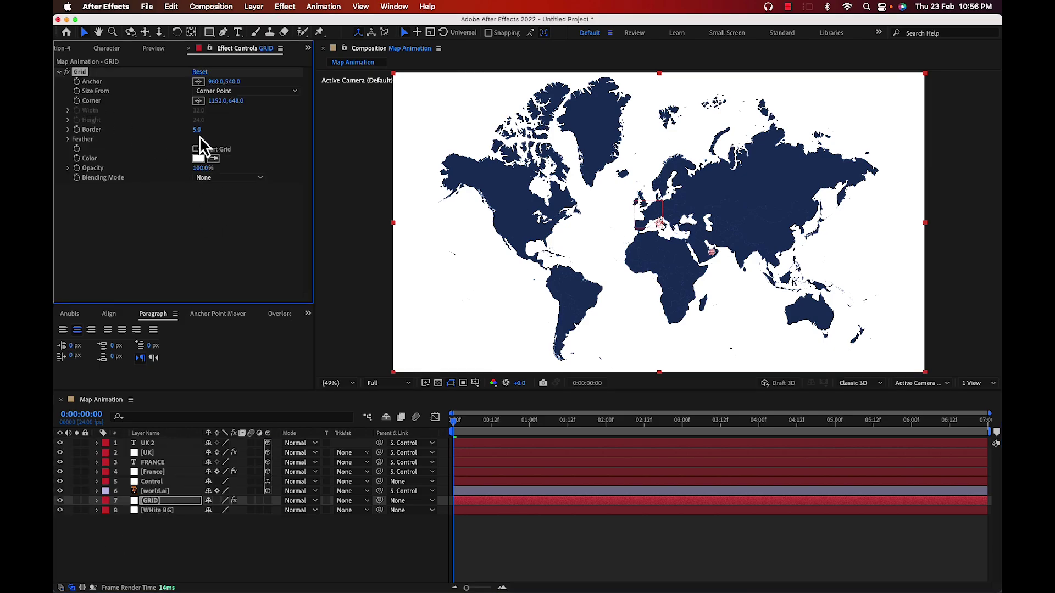
# Change the Grid effect's line color to a muted blue, about #2A88A5
pyautogui.click(198, 159)
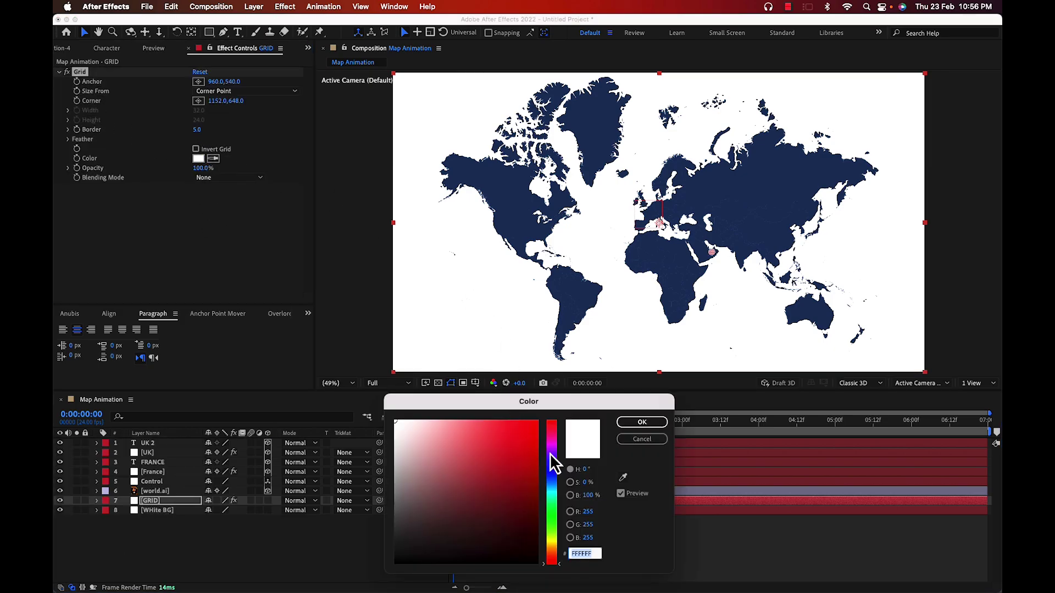
pyautogui.moveTo(535, 509); pyautogui.dragTo(564, 502)
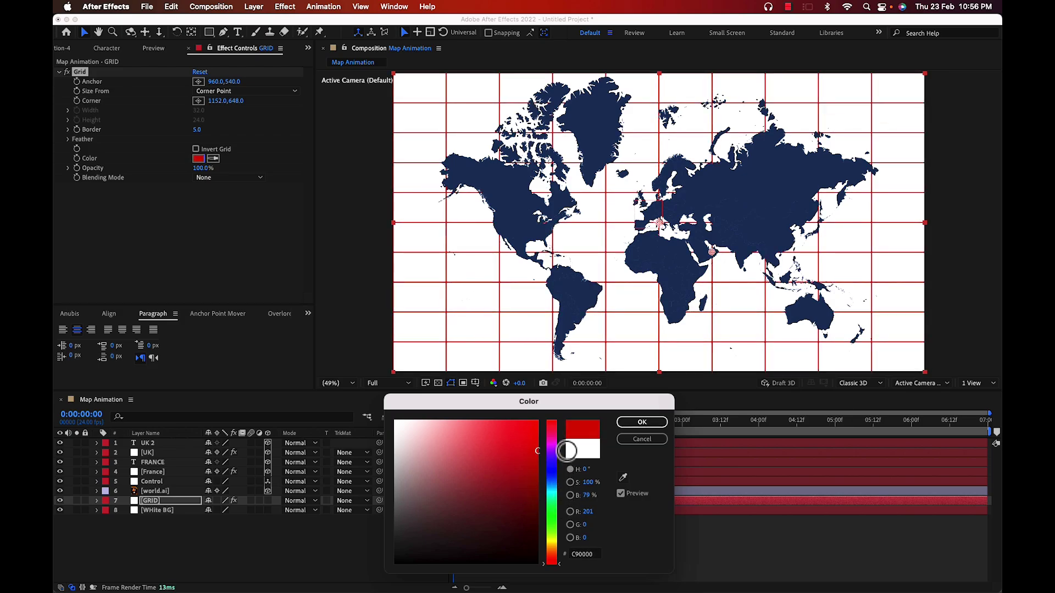
pyautogui.moveTo(552, 453); pyautogui.dragTo(550, 442)
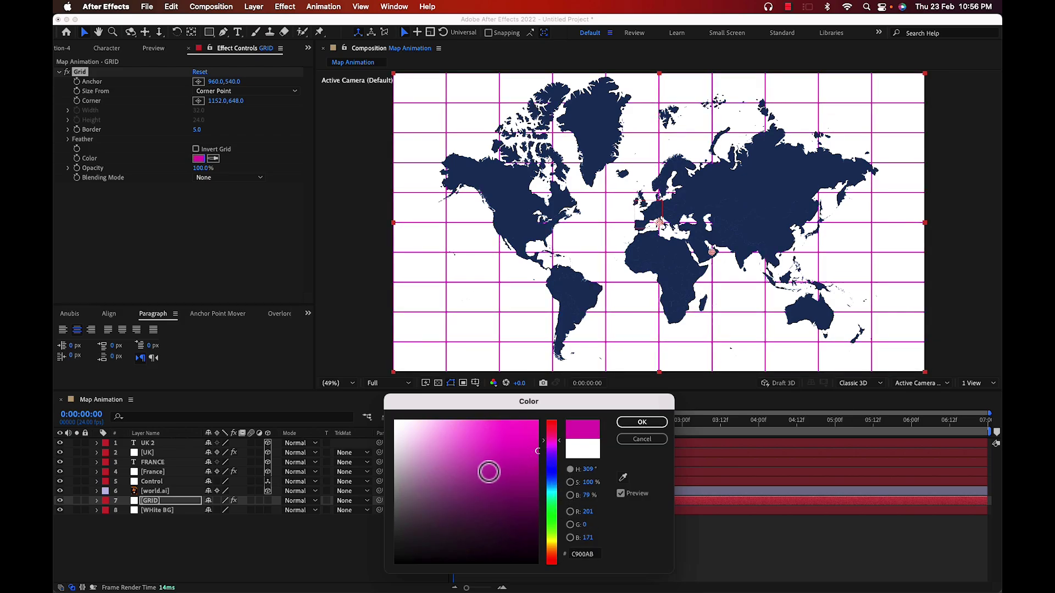
pyautogui.moveTo(488, 471)
pyautogui.mouseDown()
pyautogui.moveTo(473, 495)
pyautogui.moveTo(448, 484)
pyautogui.mouseUp()
pyautogui.moveTo(554, 446); pyautogui.dragTo(555, 430)
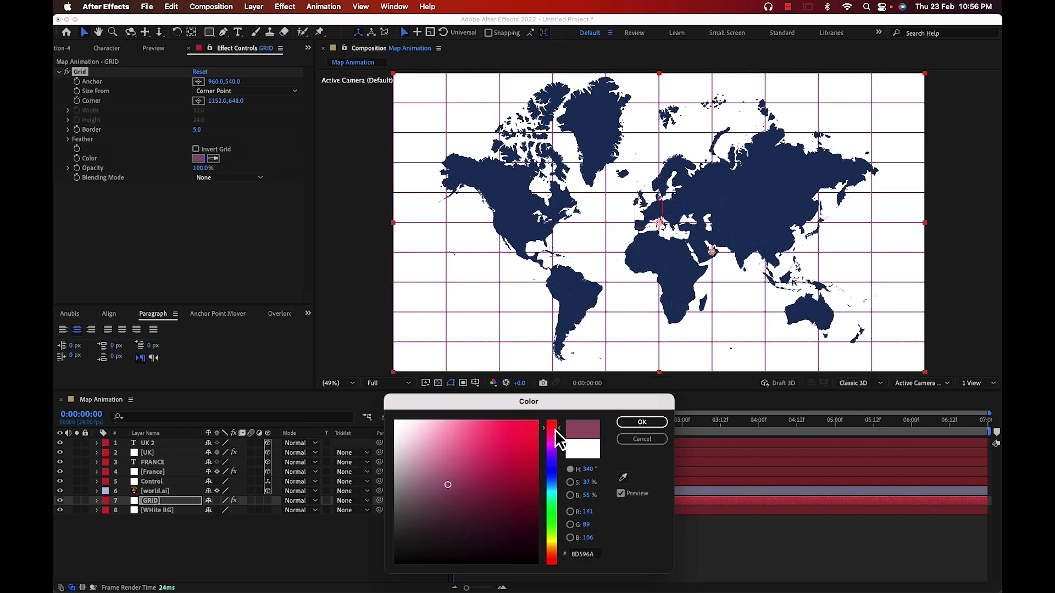
pyautogui.moveTo(486, 477); pyautogui.dragTo(501, 471)
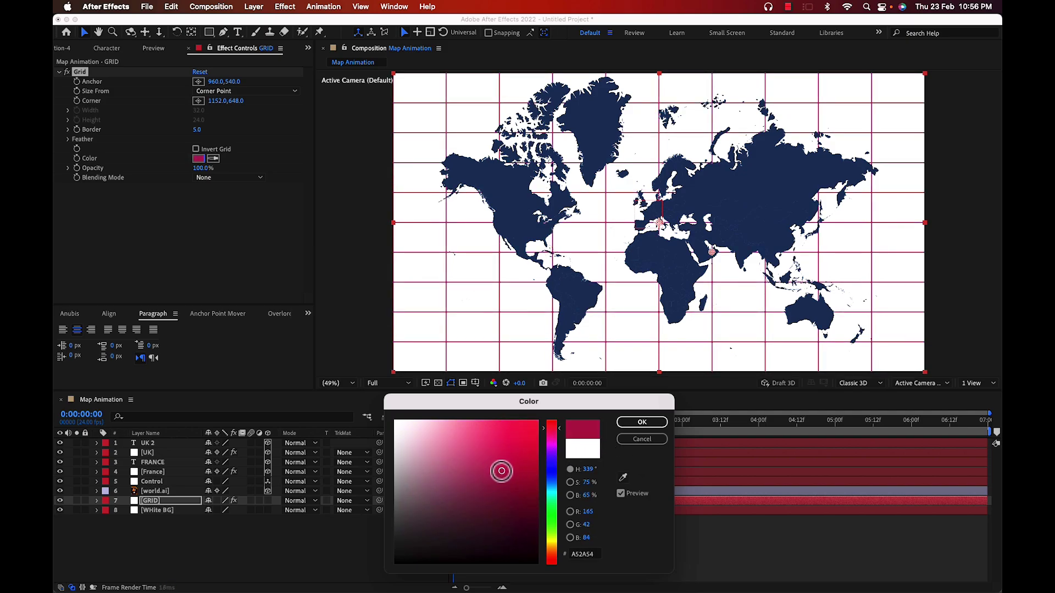
pyautogui.moveTo(553, 495)
pyautogui.mouseDown()
pyautogui.moveTo(552, 516)
pyautogui.moveTo(555, 489)
pyautogui.mouseUp()
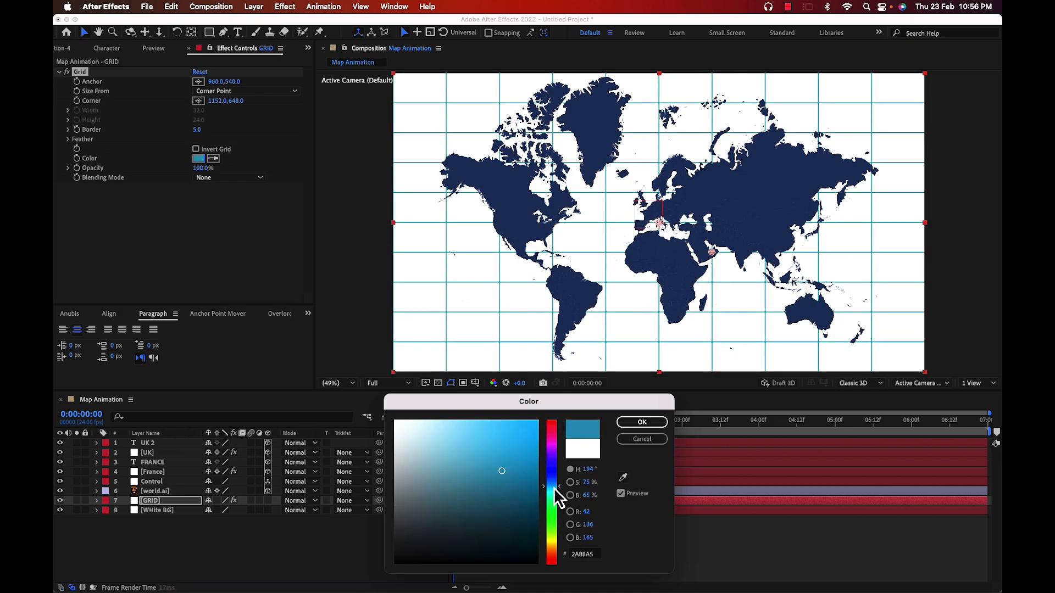
pyautogui.click(642, 422)
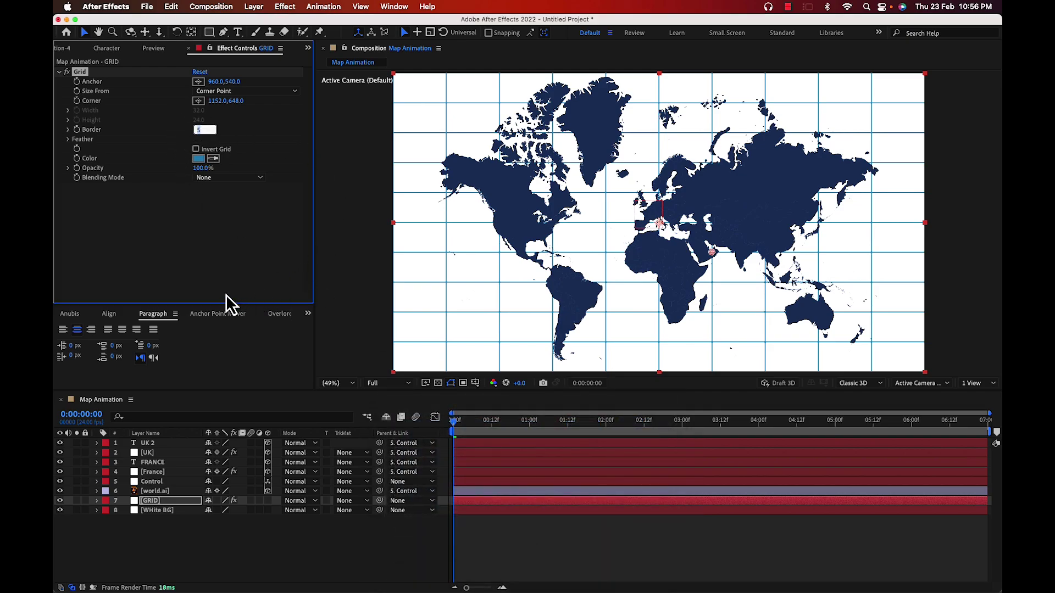
# Set the grid's Border to 2.0 and its Size From option to Width & Height Sliders
pyautogui.click(192, 241)
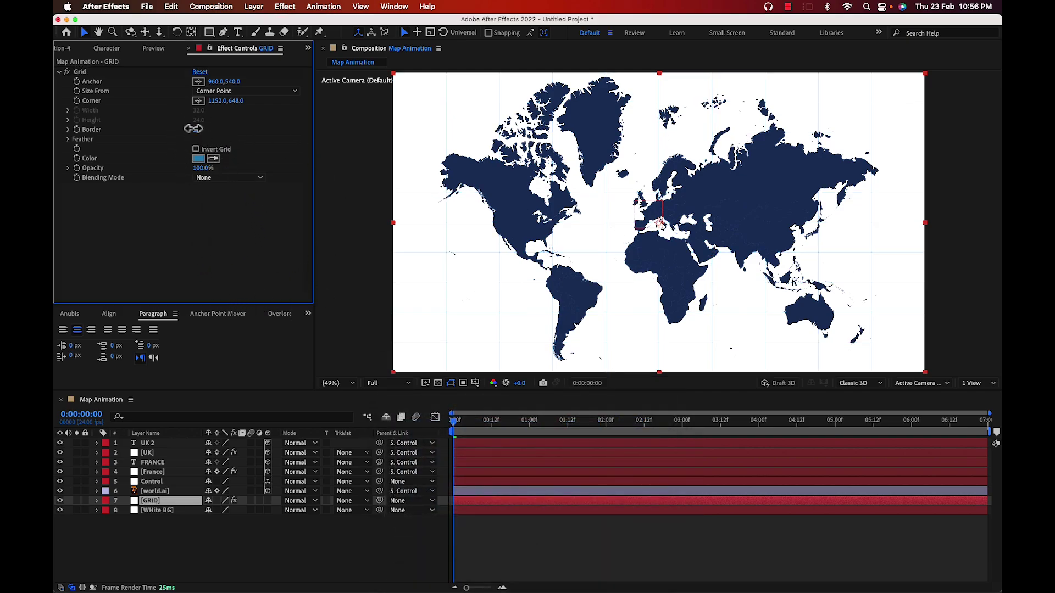
pyautogui.click(258, 92)
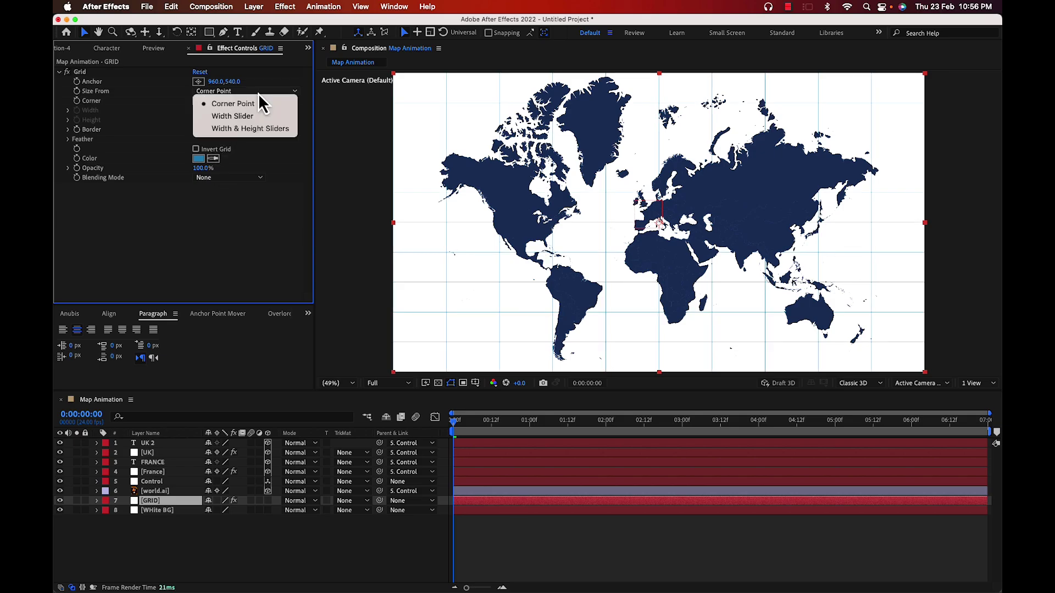
pyautogui.click(236, 130)
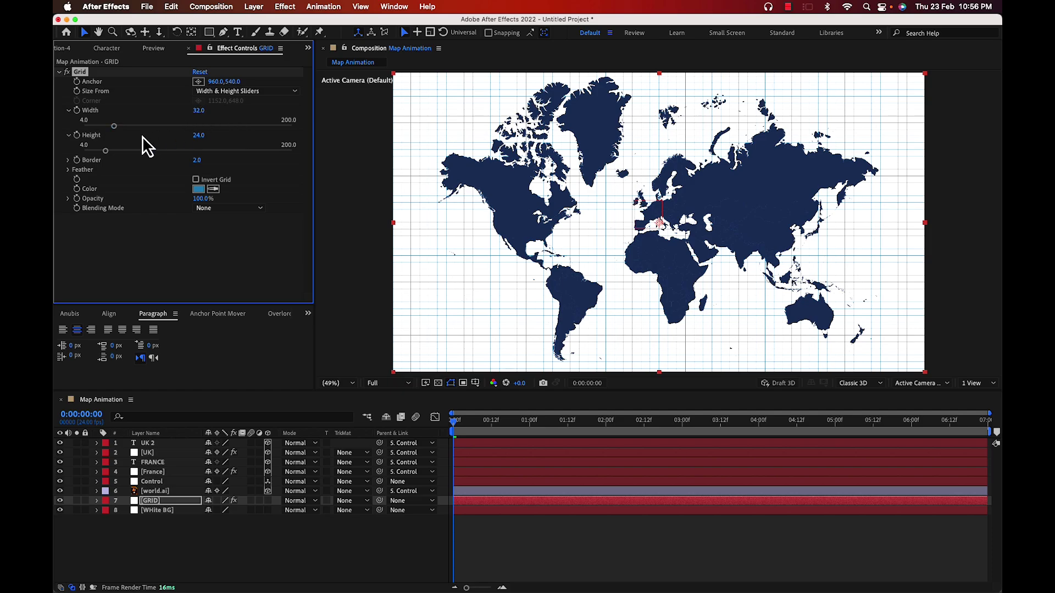
# Adjust the grid cell size to a Width of about 64.3 and a Height of about 56.9
pyautogui.moveTo(114, 125); pyautogui.dragTo(217, 137)
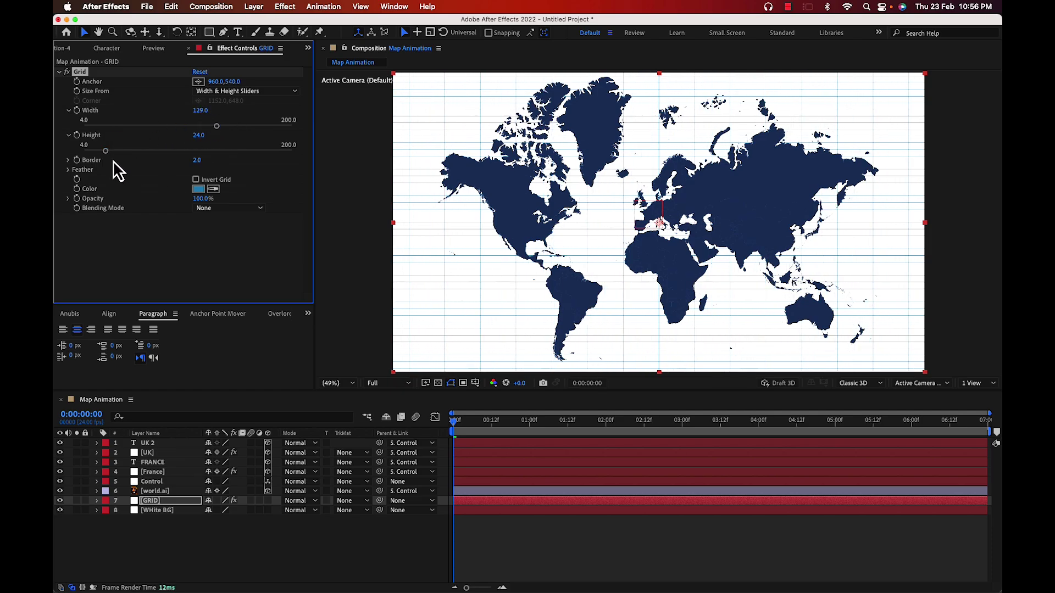
pyautogui.moveTo(105, 152); pyautogui.dragTo(149, 130)
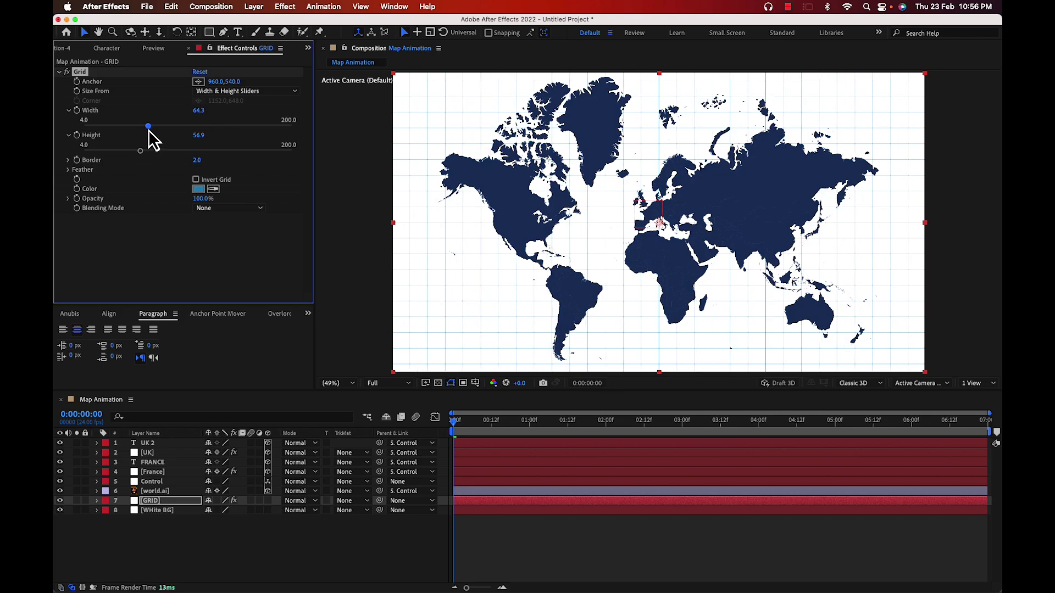
pyautogui.click(173, 218)
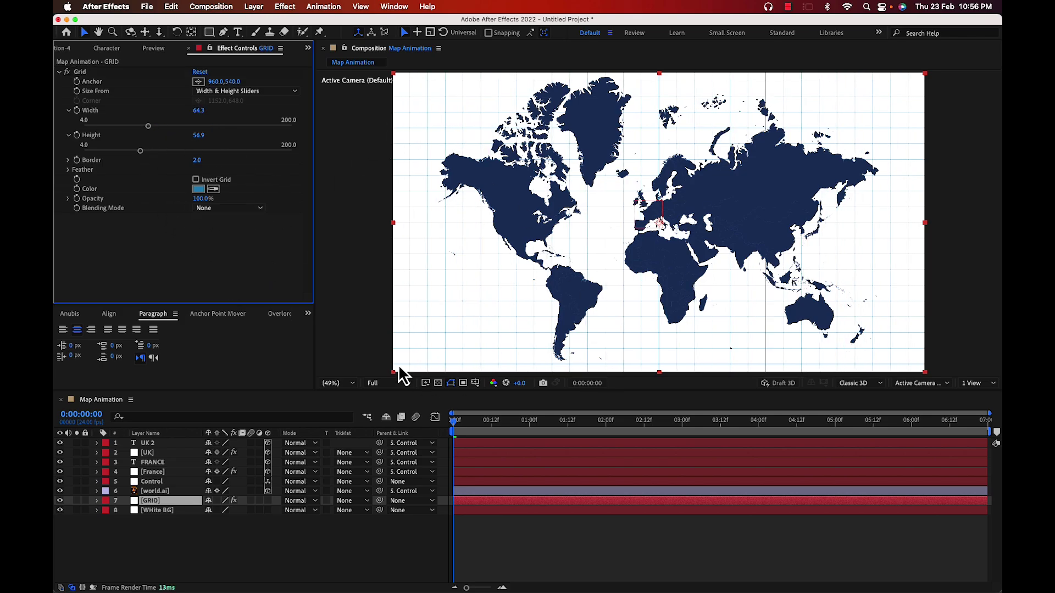
# Animate the grid's Anchor with a keyframe at 0:00:00:00 and one of 1162.0, 540.0 at 0:00:06:23
pyautogui.click(77, 83)
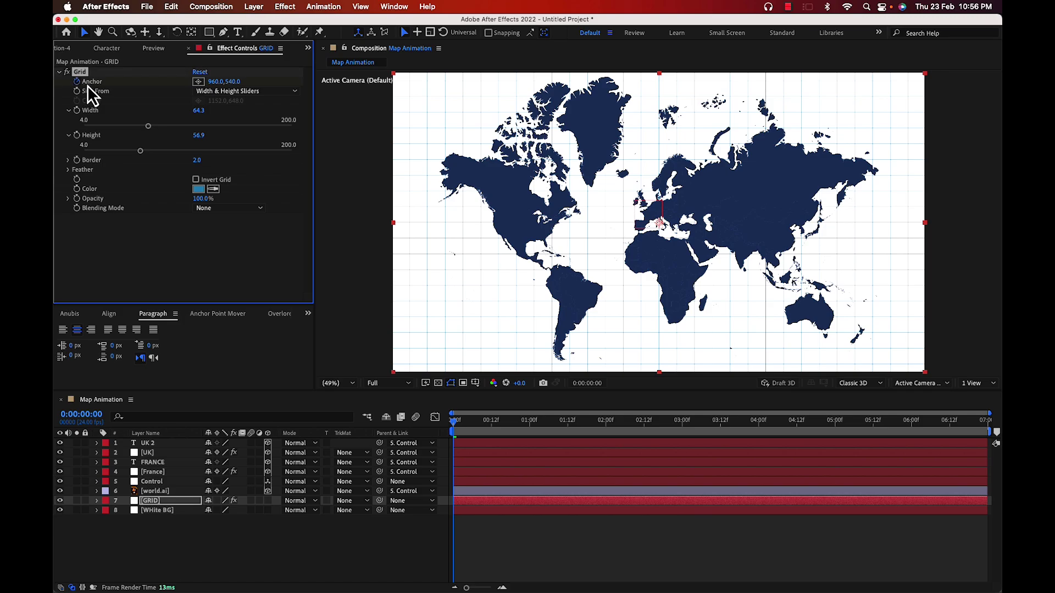
pyautogui.moveTo(470, 434); pyautogui.dragTo(1001, 470)
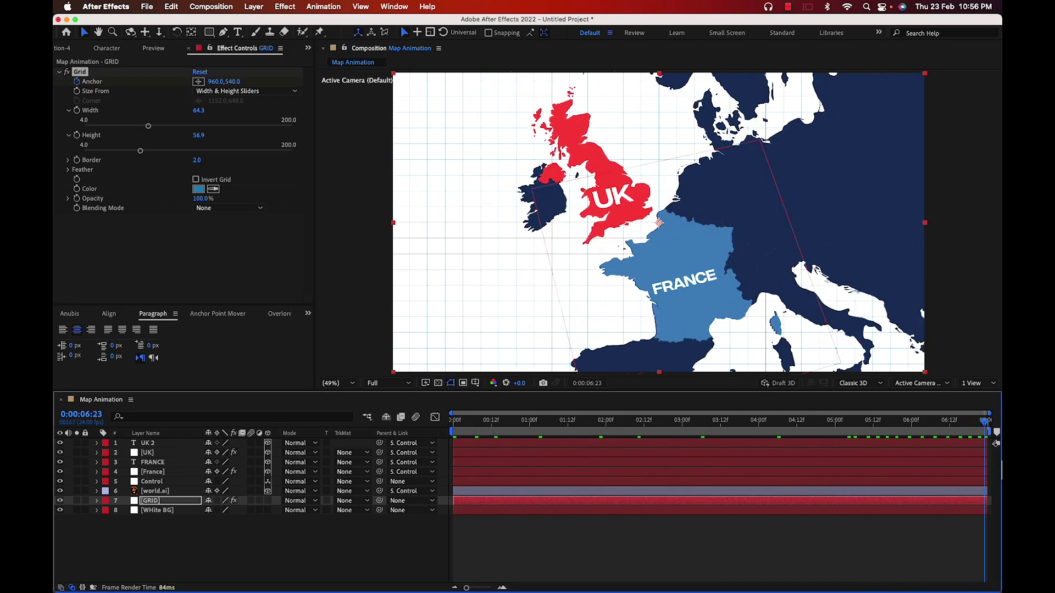
pyautogui.moveTo(213, 84); pyautogui.dragTo(373, 127)
# Make the GRID layer 3D and, at the composition start, parent both GRID and WHite BG to the Control null
pyautogui.click(160, 503)
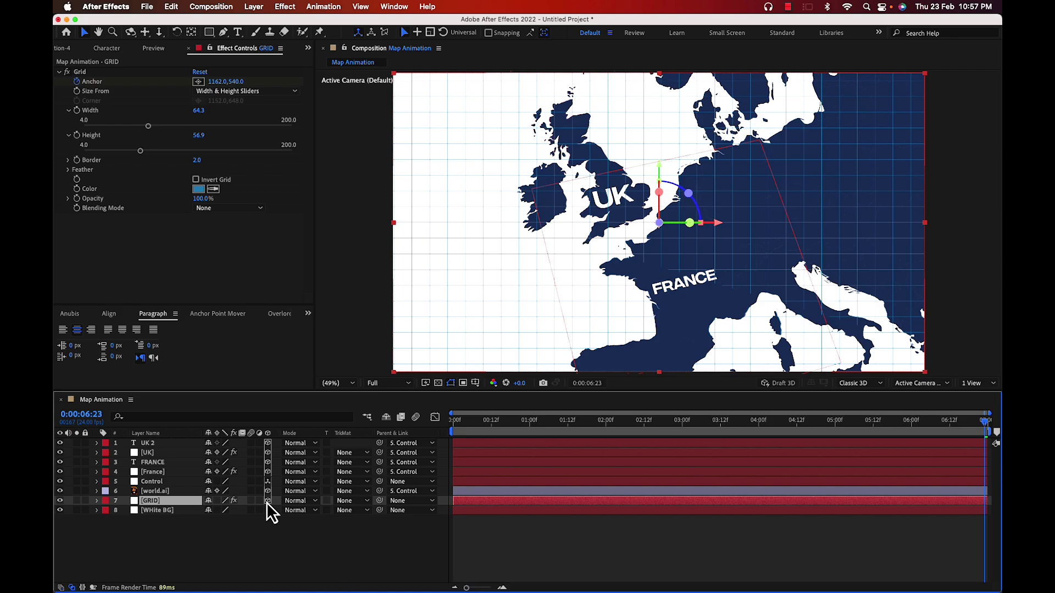
pyautogui.press('Home')
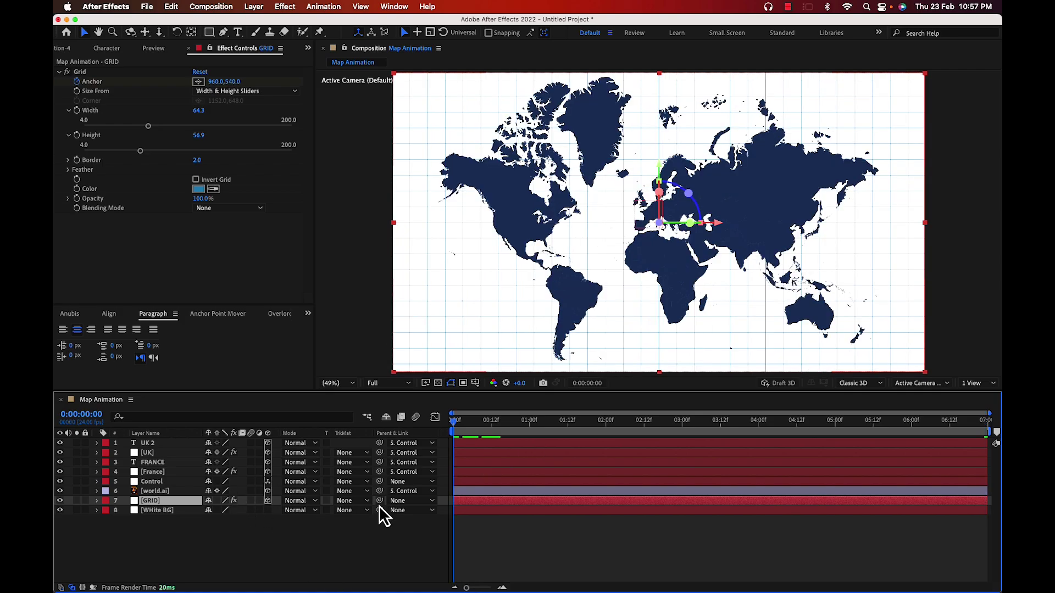
pyautogui.moveTo(379, 501); pyautogui.dragTo(157, 486)
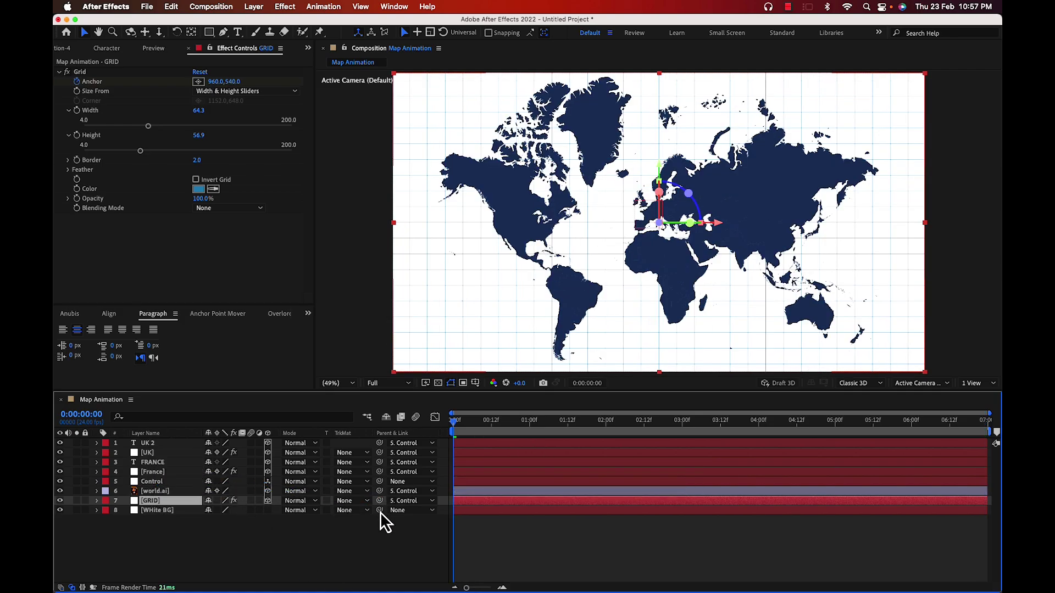
pyautogui.moveTo(379, 510); pyautogui.dragTo(160, 487)
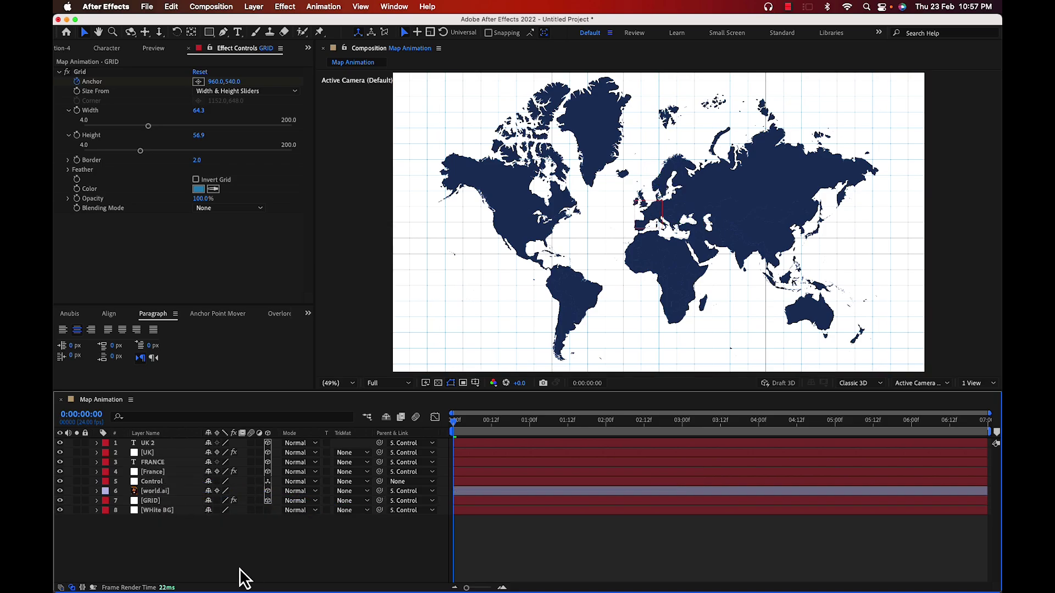
# Scrub through the zoom over Europe, and preview the map animation with the grid from the composition start
pyautogui.moveTo(477, 431); pyautogui.dragTo(690, 435)
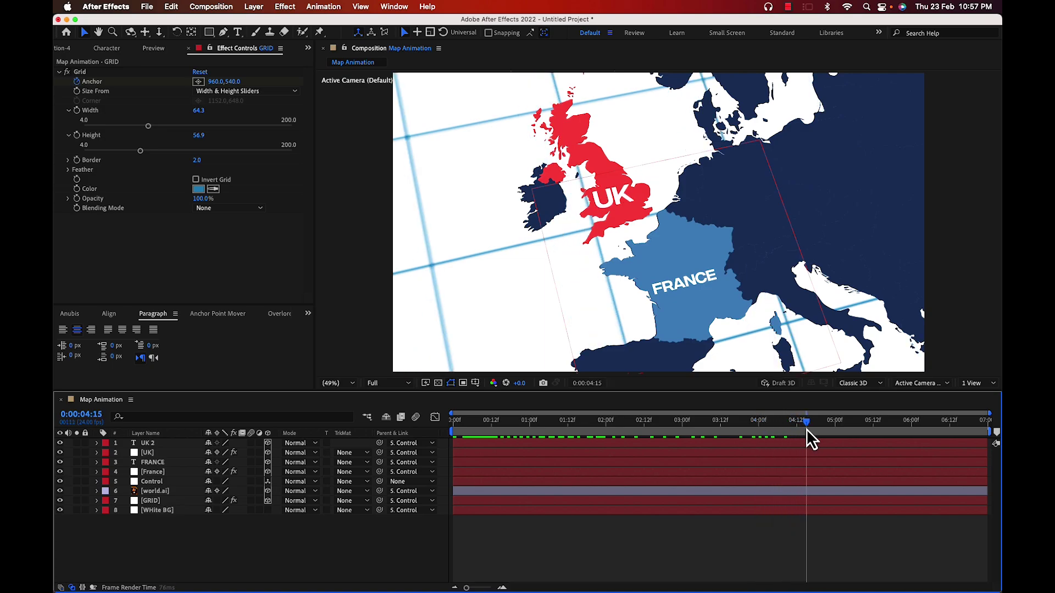
pyautogui.press('space')
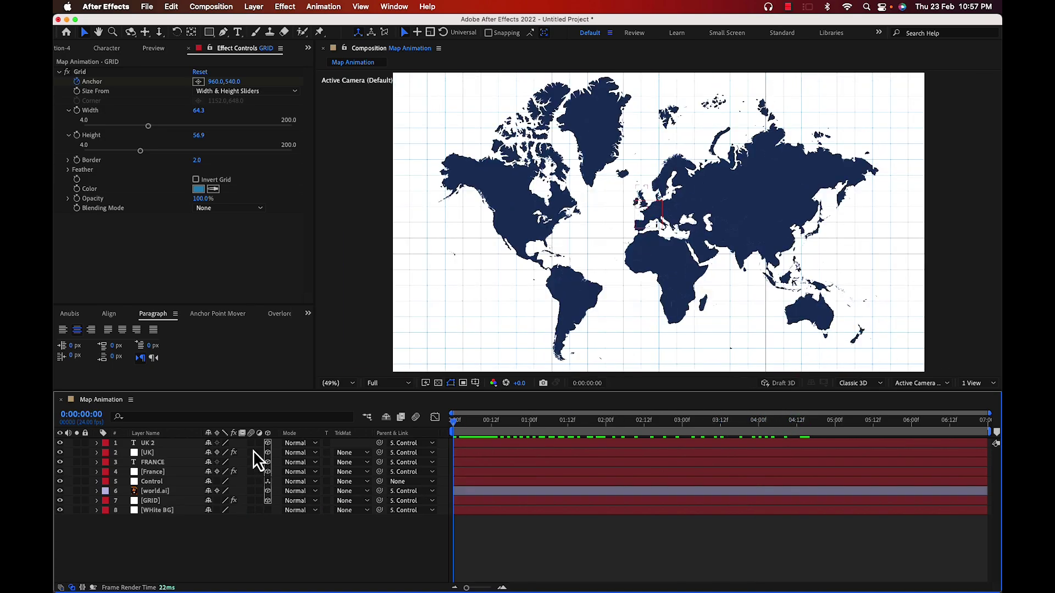
pyautogui.press('space')
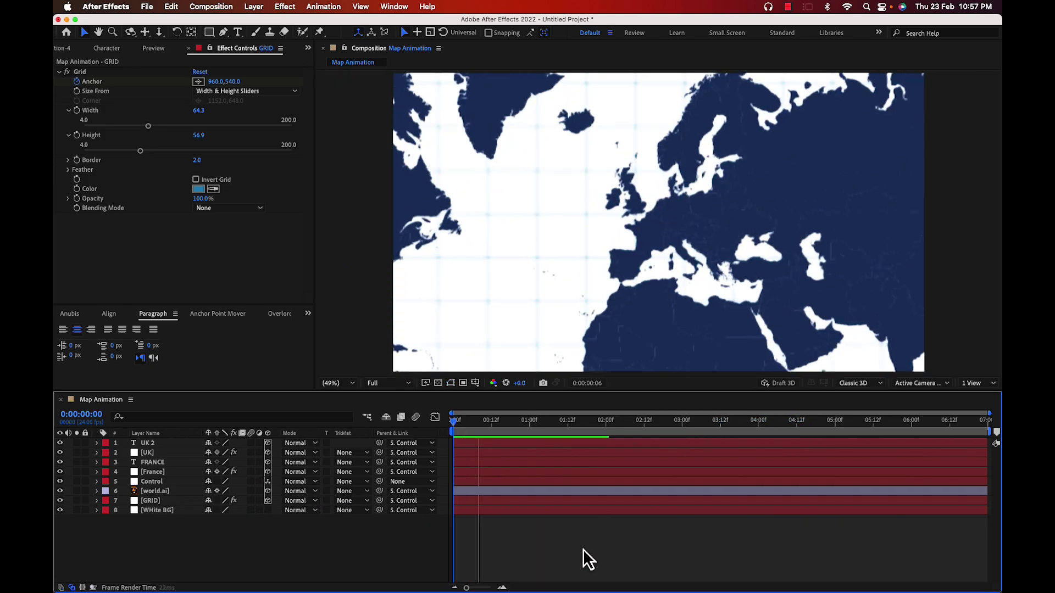